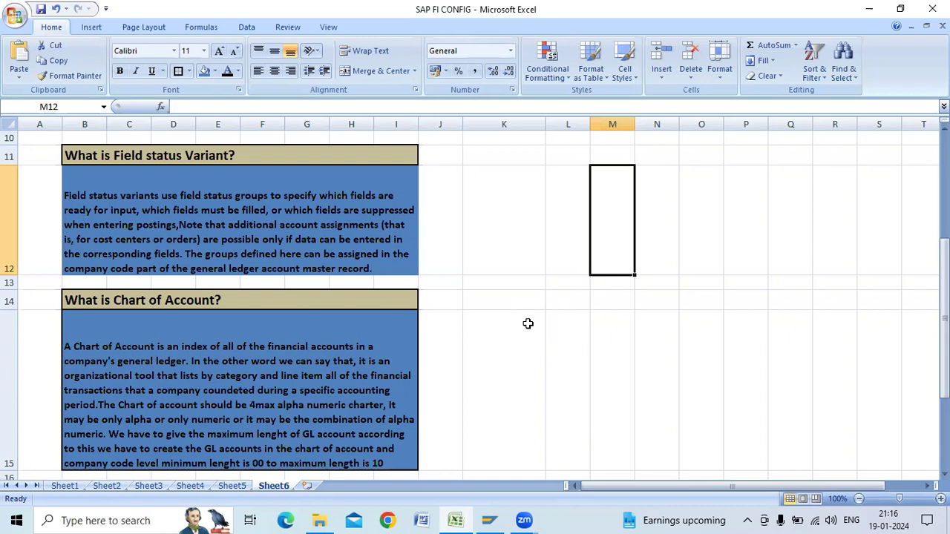
# Review the Sheet6 notes on business area, consolidated business area, posting period variant, field status variant and chart of account.
pyautogui.scroll(3, 528, 324)
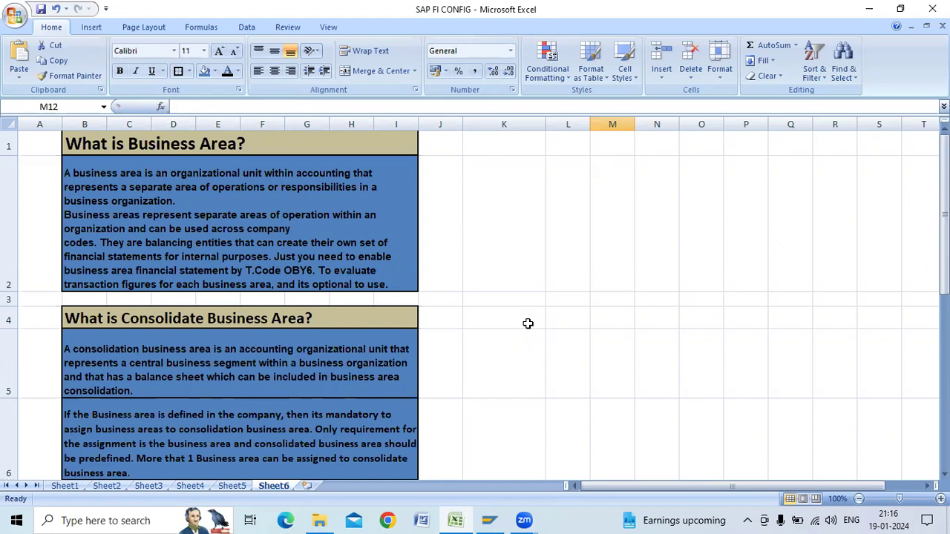
pyautogui.scroll(-1, 528, 324)
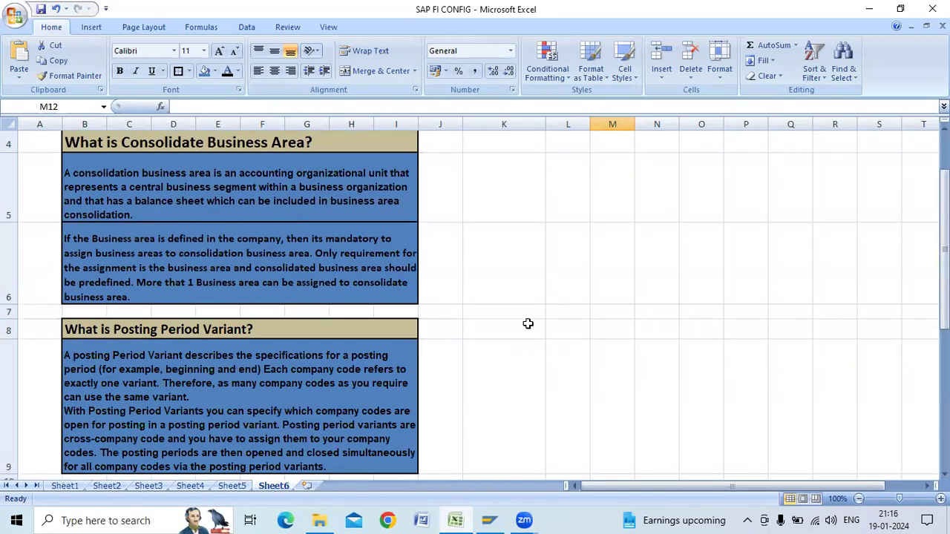
pyautogui.scroll(-1, 528, 324)
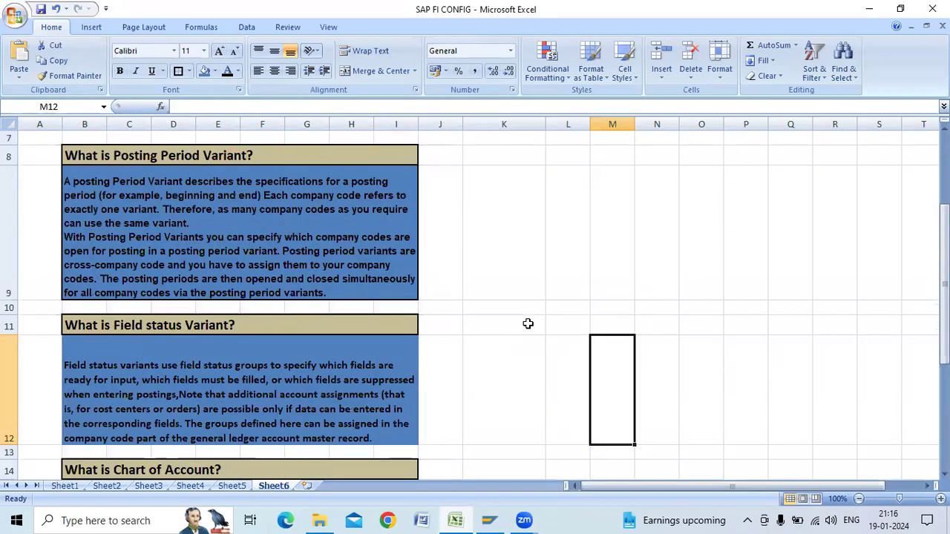
pyautogui.scroll(-1, 527, 323)
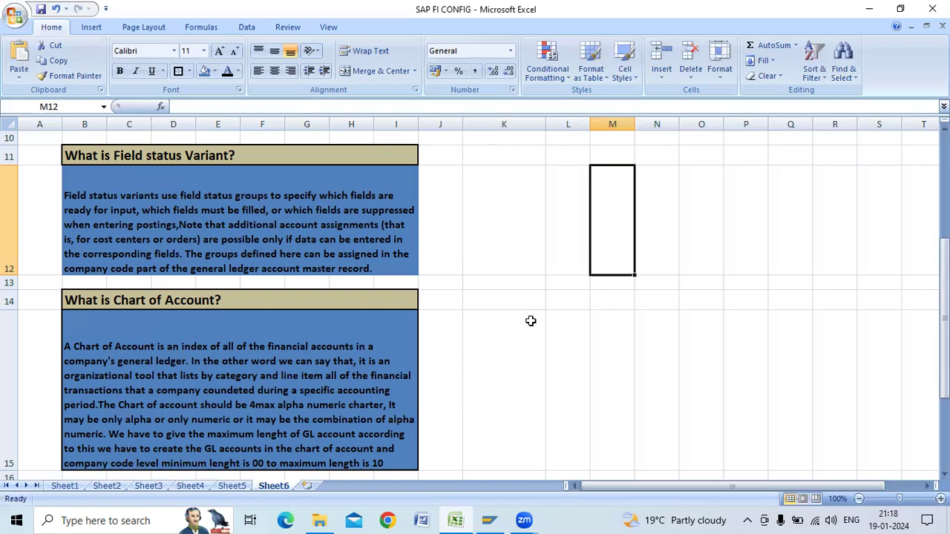
# Apply an outline border to the explanation cell B12 beneath the "What is Field status Variant?" heading.
pyautogui.click(308, 239)
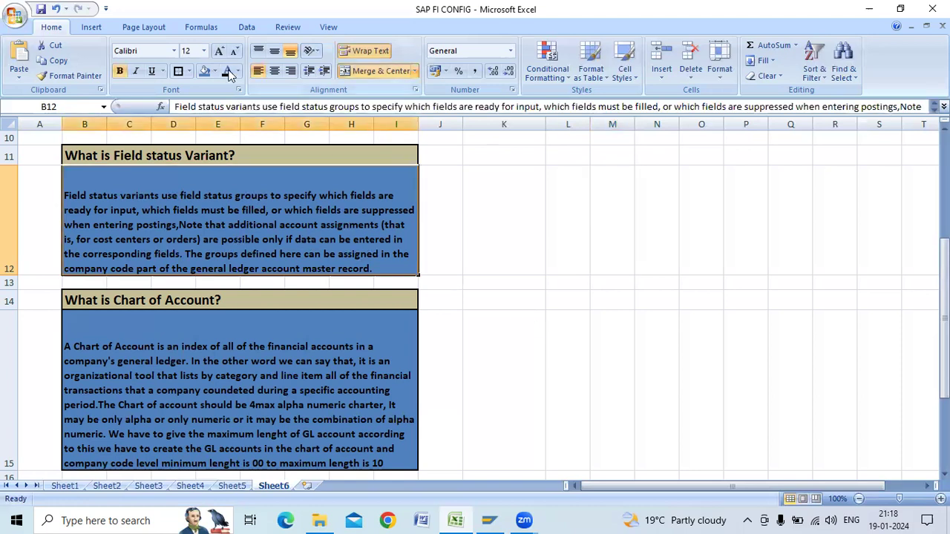
pyautogui.click(183, 72)
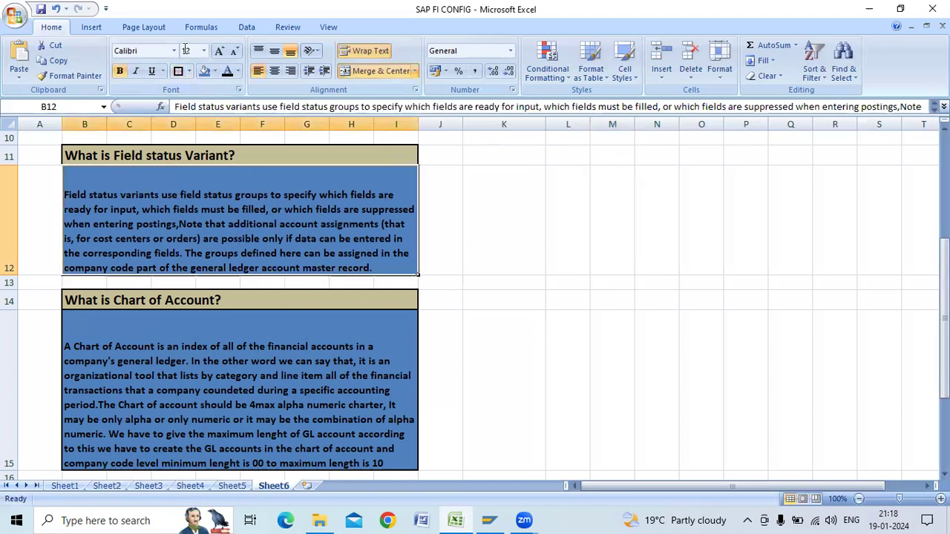
pyautogui.click(492, 244)
pyautogui.click(377, 227)
# Switch to SAP Logon 760 and open the connection to the NEW HANA system with SID WAL.
pyautogui.moveTo(489, 521)
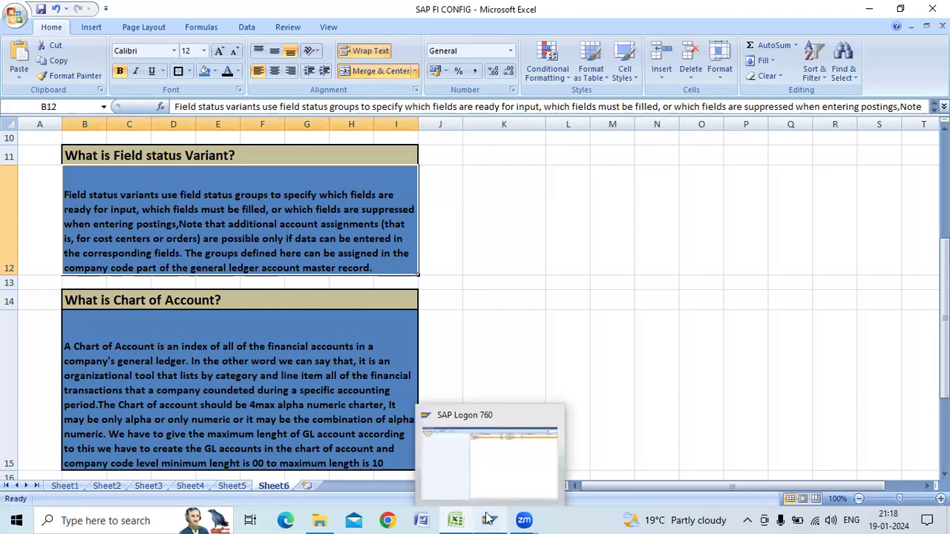
pyautogui.click(486, 474)
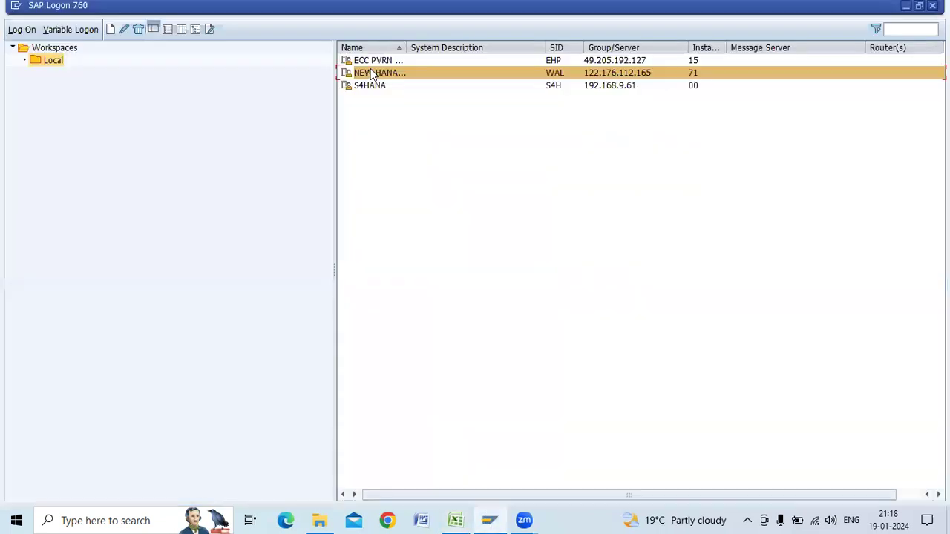
pyautogui.doubleClick(373, 73)
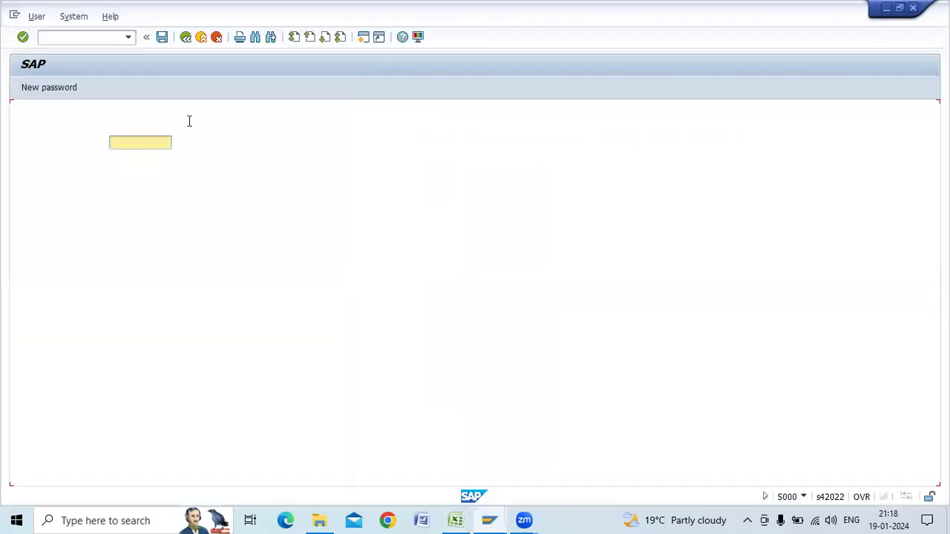
# Log on to client 400 by entering the user ID and the account password.
pyautogui.click(113, 111)
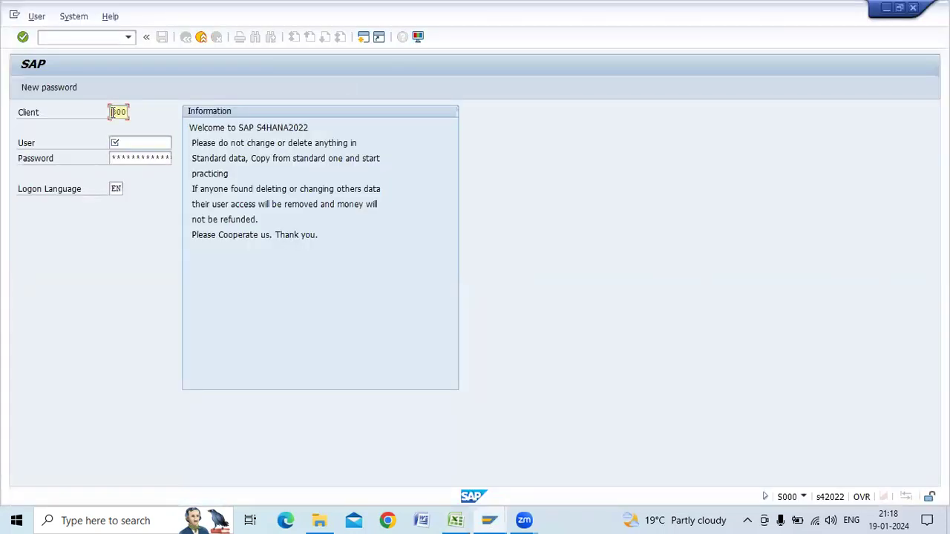
pyautogui.click(122, 143)
pyautogui.click(126, 156)
pyautogui.click(127, 158)
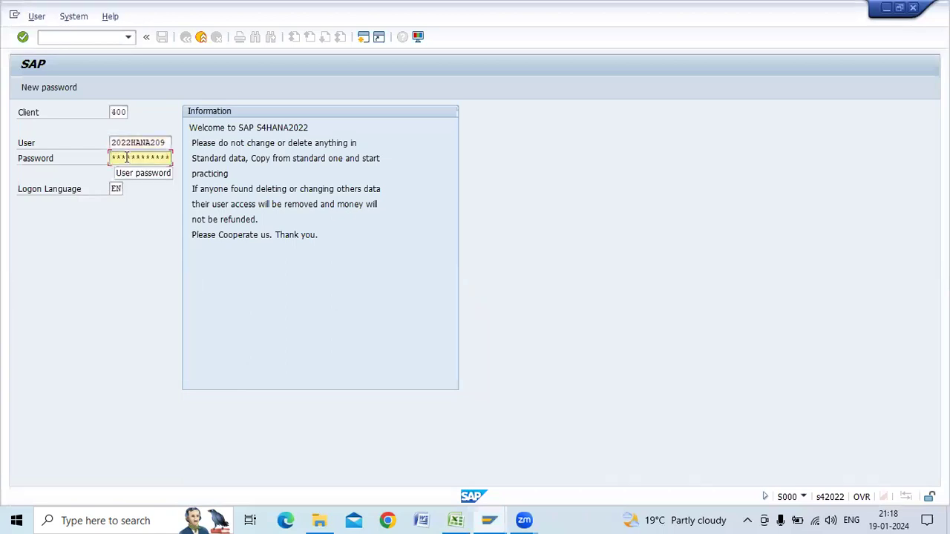
pyautogui.write('****')
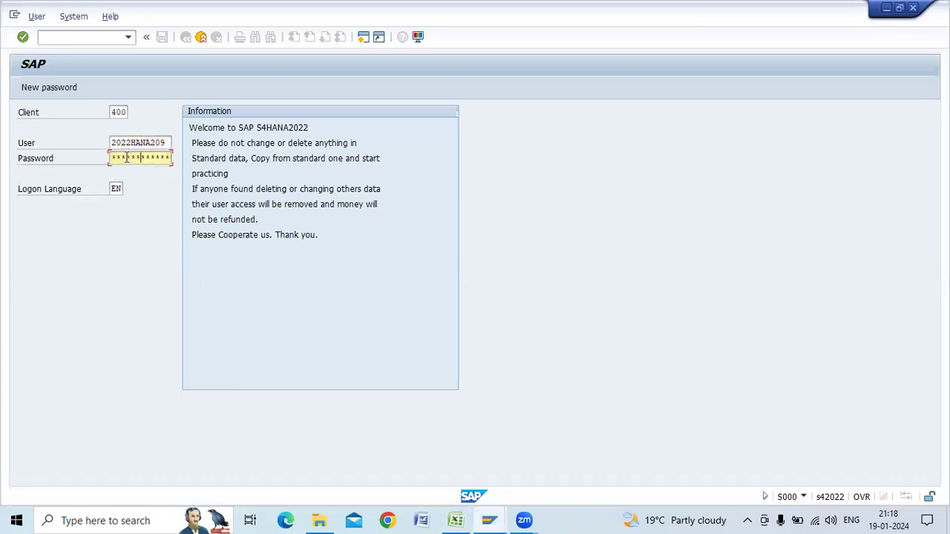
pyautogui.write('**')
pyautogui.press('Return')
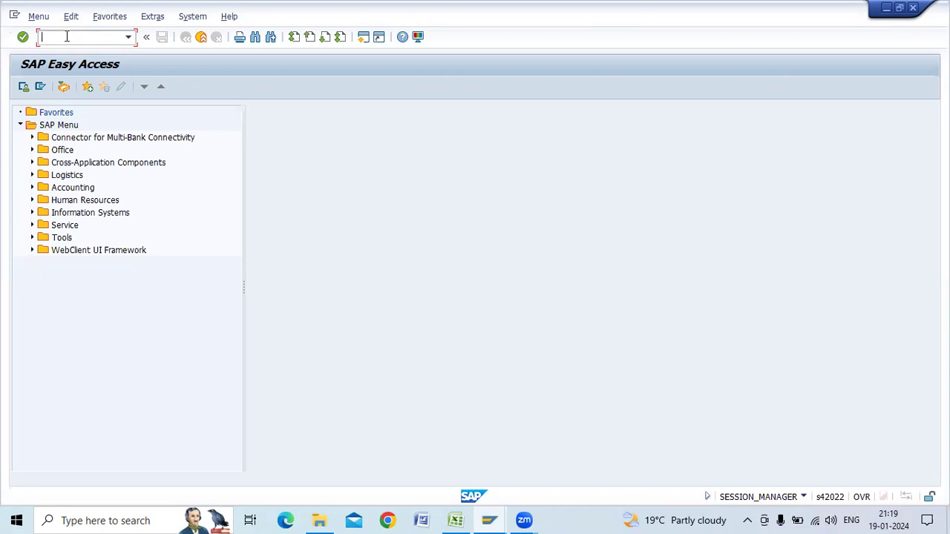
# Run transaction SPRO and display the SAP Reference IMG.
pyautogui.write('SPRO')
pyautogui.press('Return')
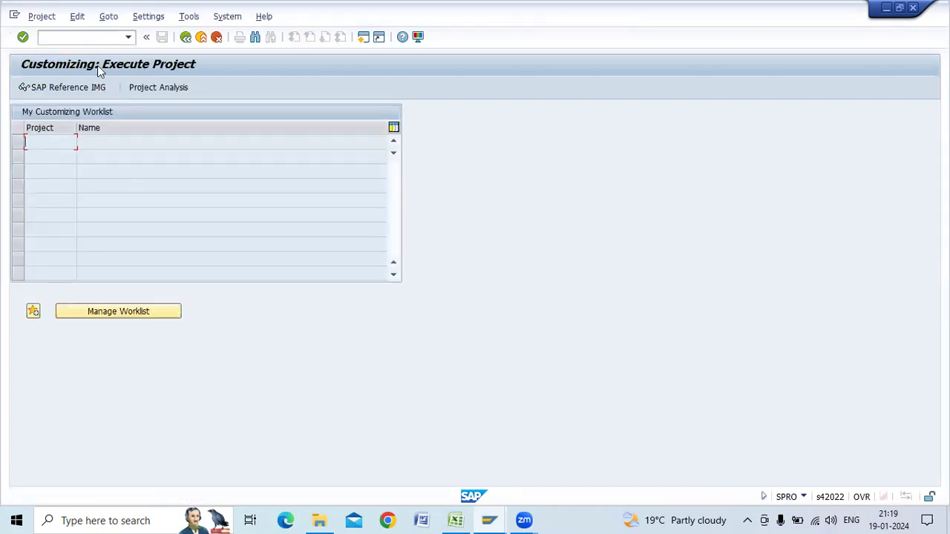
pyautogui.click(88, 91)
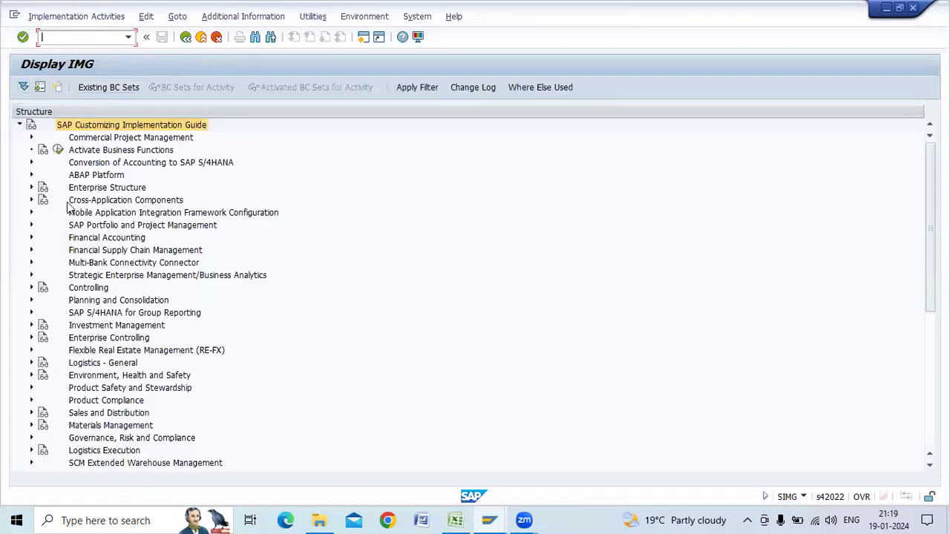
# Open Define Field Status Variants under Financial Accounting, Financial Accounting Global Settings, Ledgers, Fields.
pyautogui.click(31, 238)
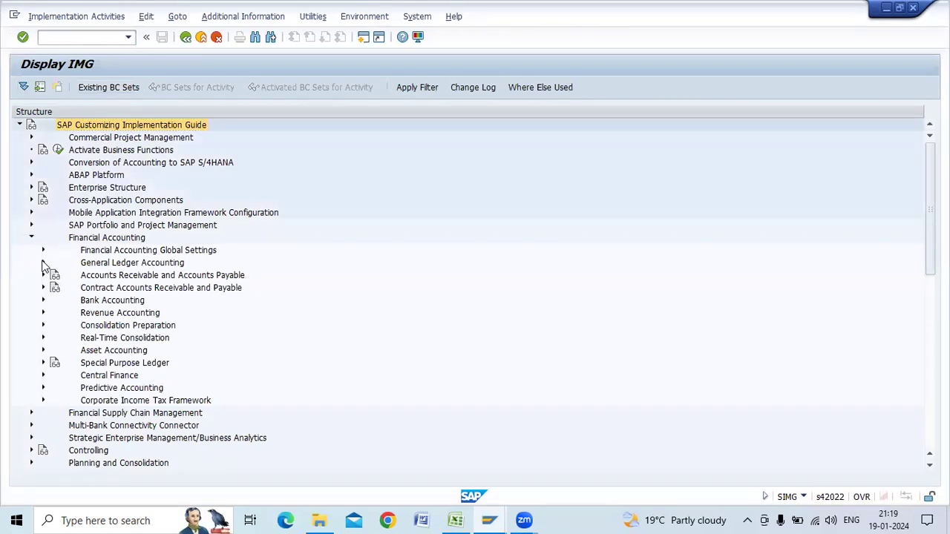
pyautogui.click(43, 263)
pyautogui.click(43, 263)
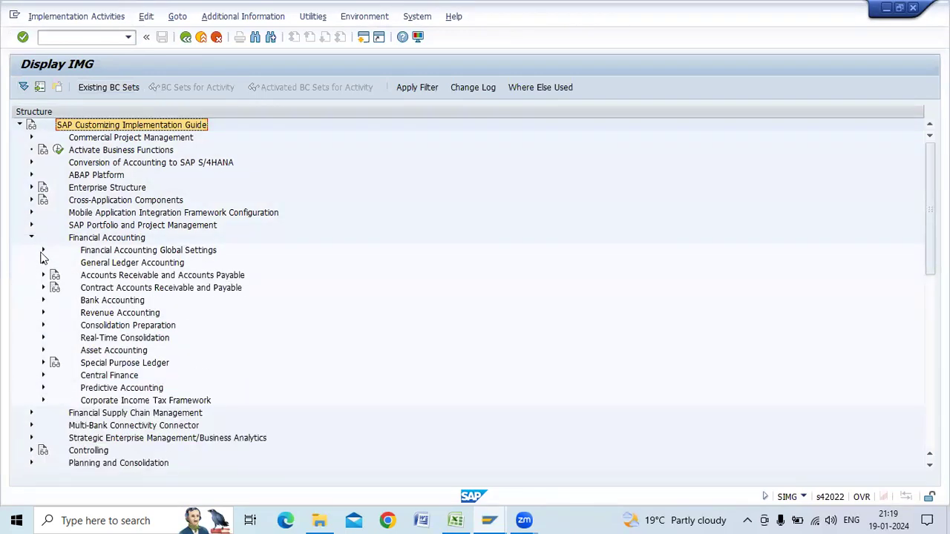
pyautogui.click(43, 250)
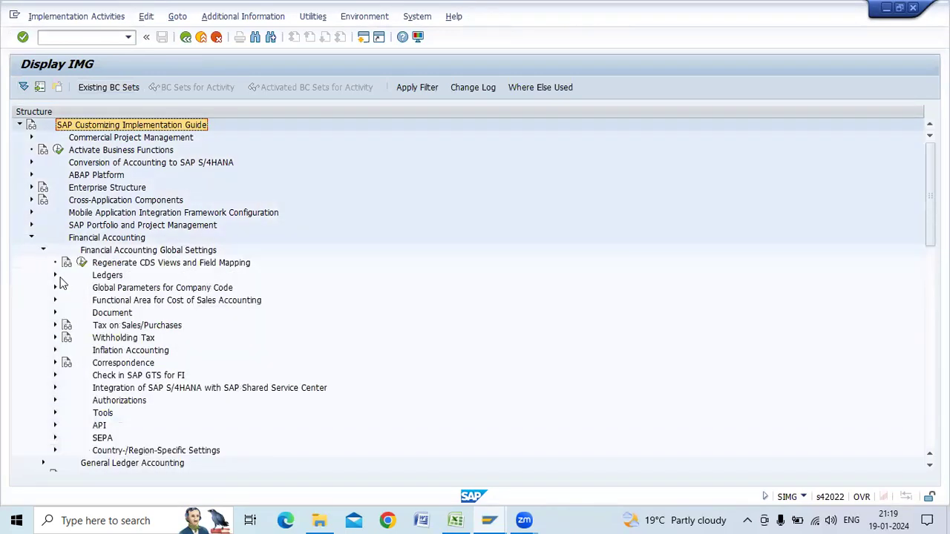
pyautogui.click(55, 275)
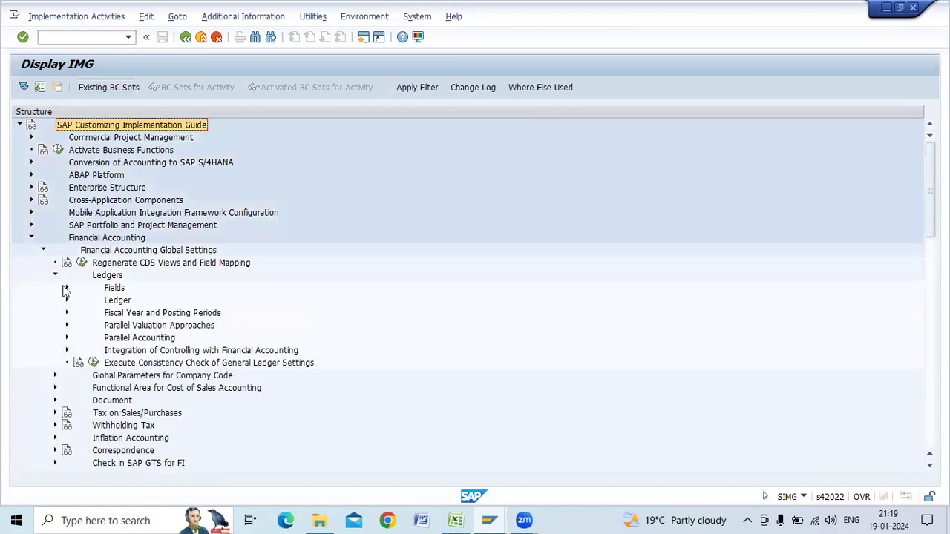
pyautogui.click(66, 288)
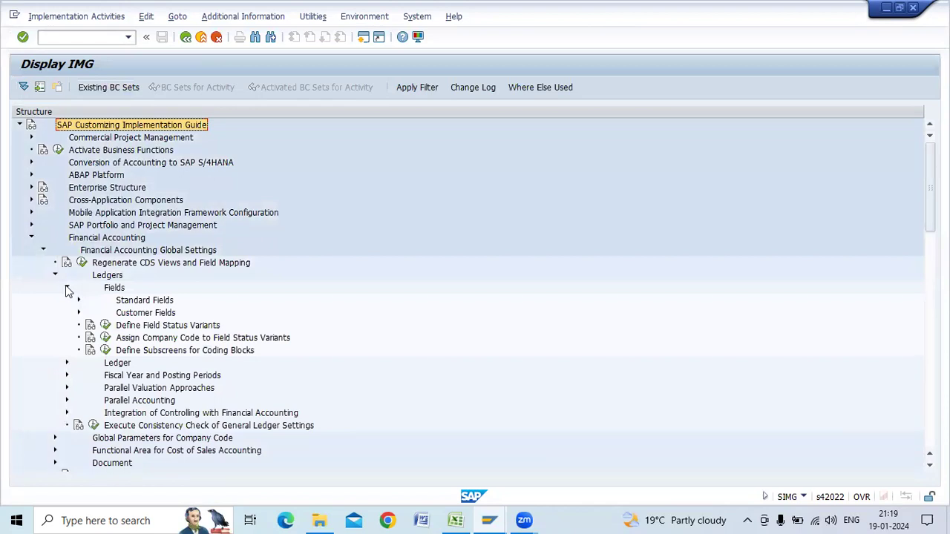
pyautogui.click(106, 327)
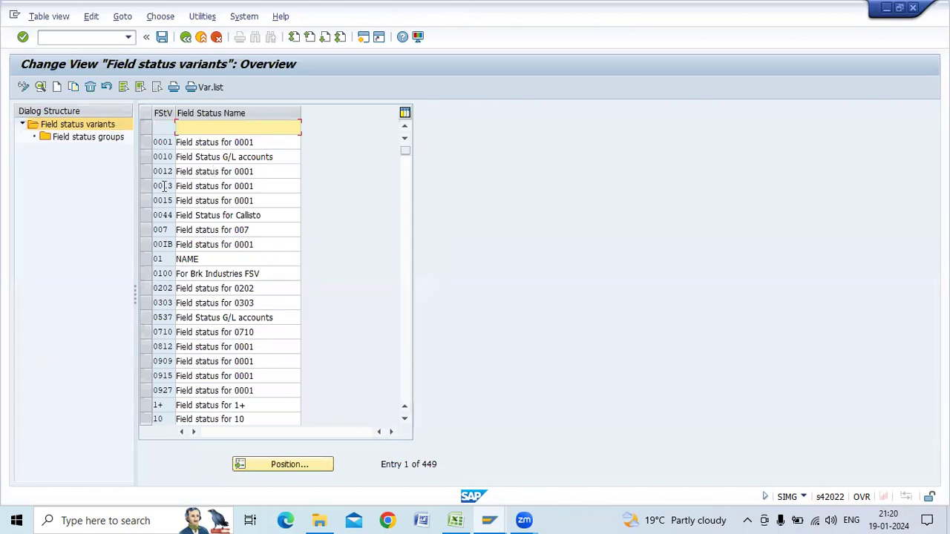
# Examine the field status groups of variant 0001, then return to the list of field status variants.
pyautogui.click(146, 144)
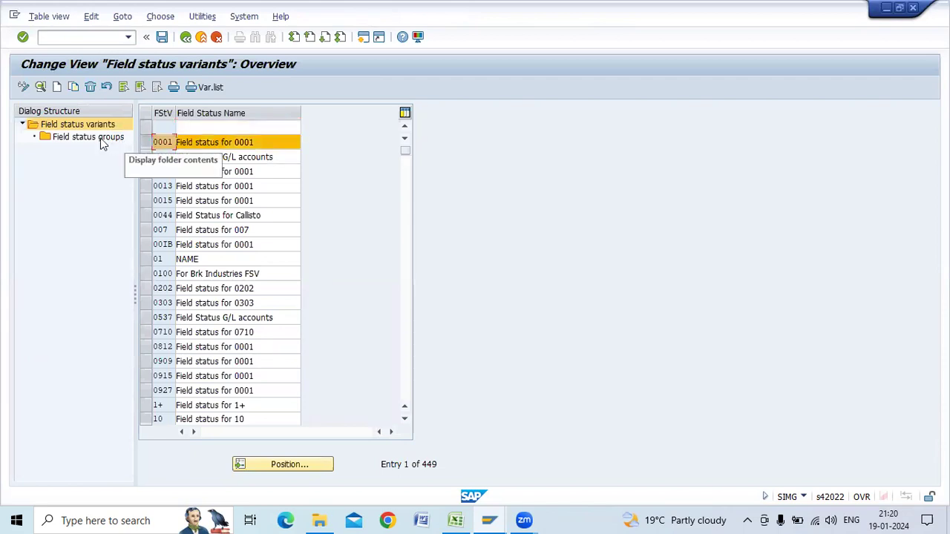
pyautogui.doubleClick(103, 144)
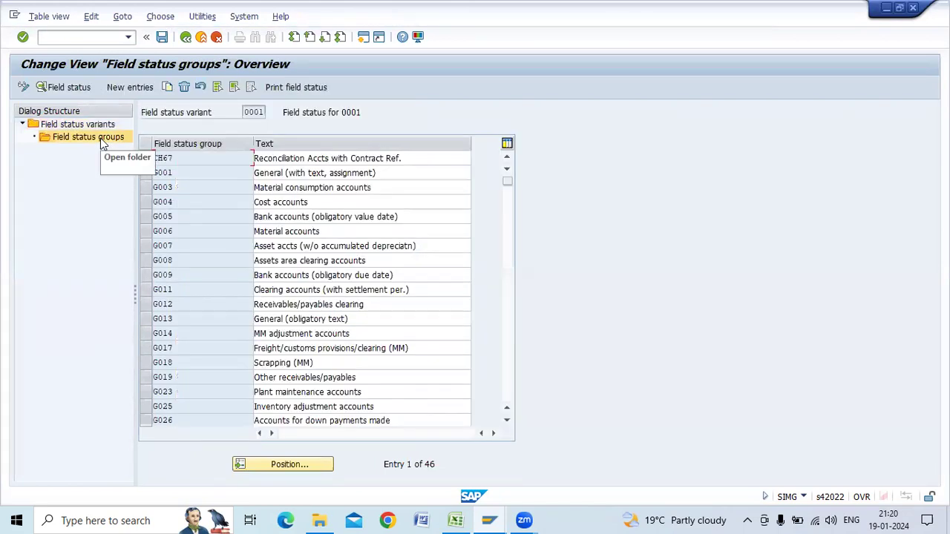
pyautogui.doubleClick(93, 125)
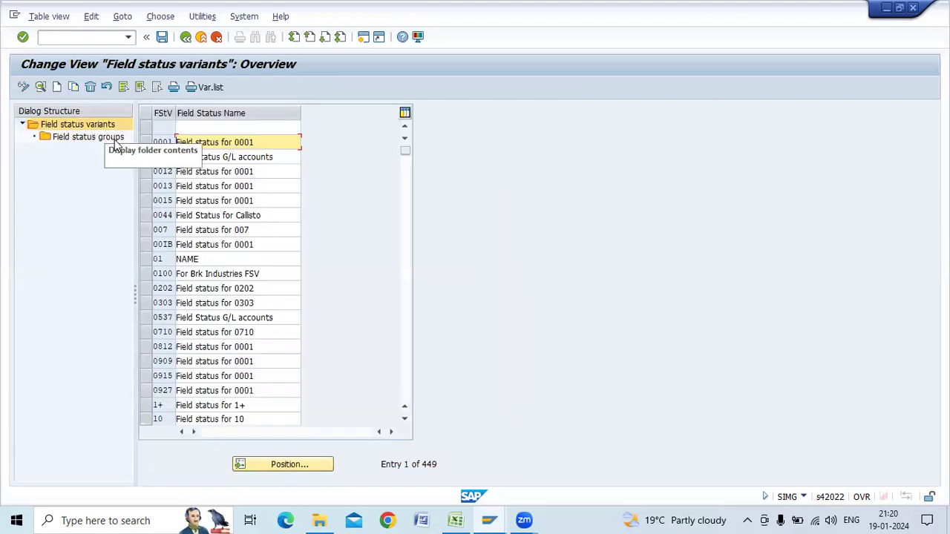
# Start a copy of field status variant 0001 and set the new variant's key to Q200.
pyautogui.click(145, 143)
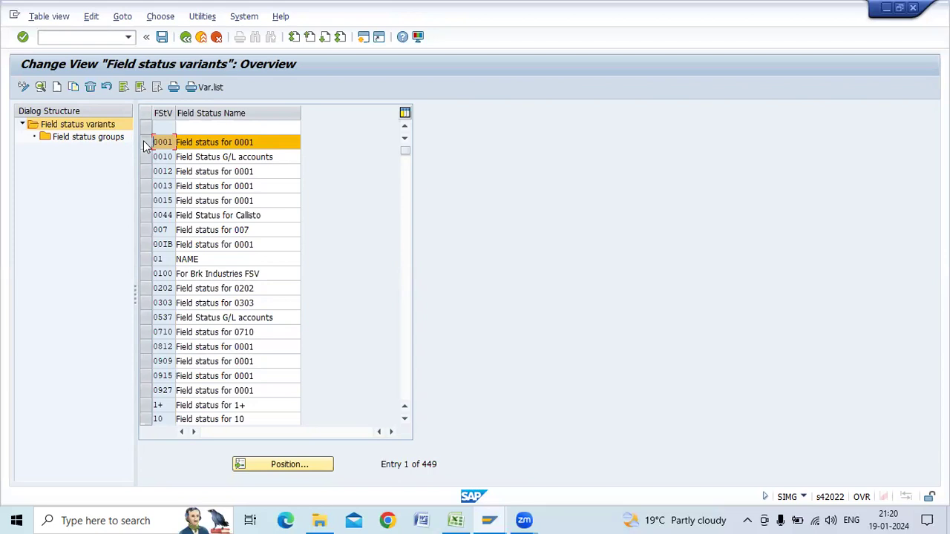
pyautogui.click(73, 88)
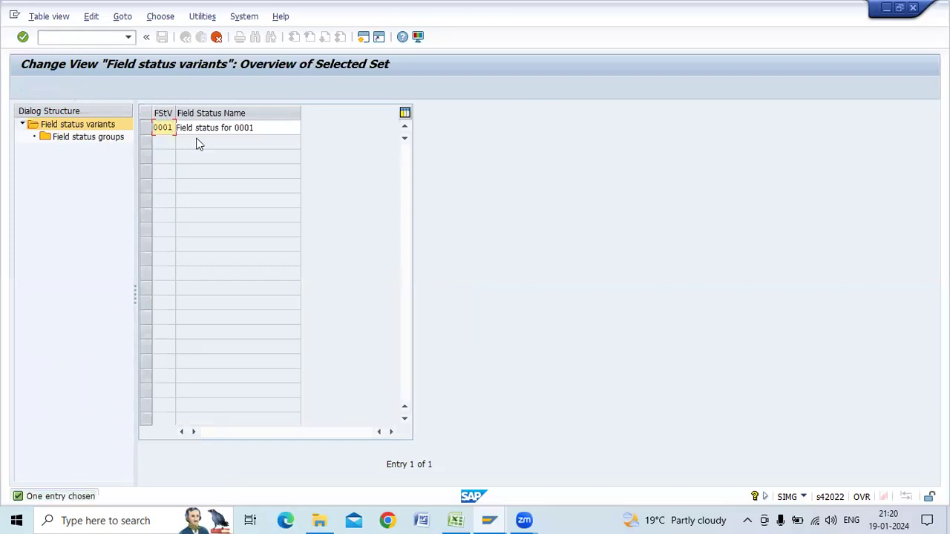
pyautogui.press('BackSpace')
pyautogui.press('BackSpace')
pyautogui.press('BackSpace')
pyautogui.press('BackSpace')
pyautogui.write('q200')
pyautogui.press('BackSpace')
pyautogui.press('BackSpace')
pyautogui.press('BackSpace')
pyautogui.press('BackSpace')
pyautogui.write('Q200')
# Change the copied variant's name to "Field status for Q200".
pyautogui.click(253, 128)
pyautogui.press('BackSpace')
pyautogui.press('BackSpace')
pyautogui.press('BackSpace')
pyautogui.press('BackSpace')
pyautogui.write('Q200')
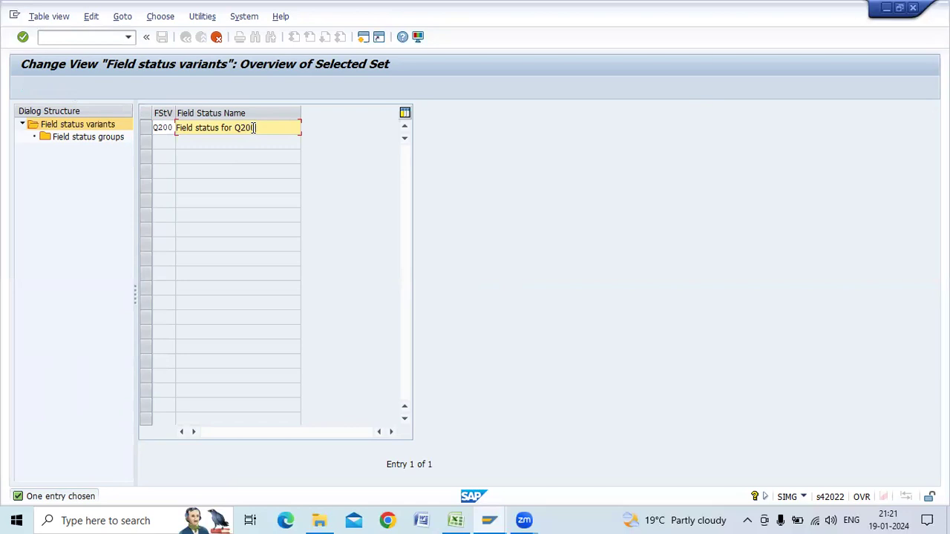
# Copy variant Q200 with all dependent entries and save it under customizing request WALK908040.
pyautogui.press('Return')
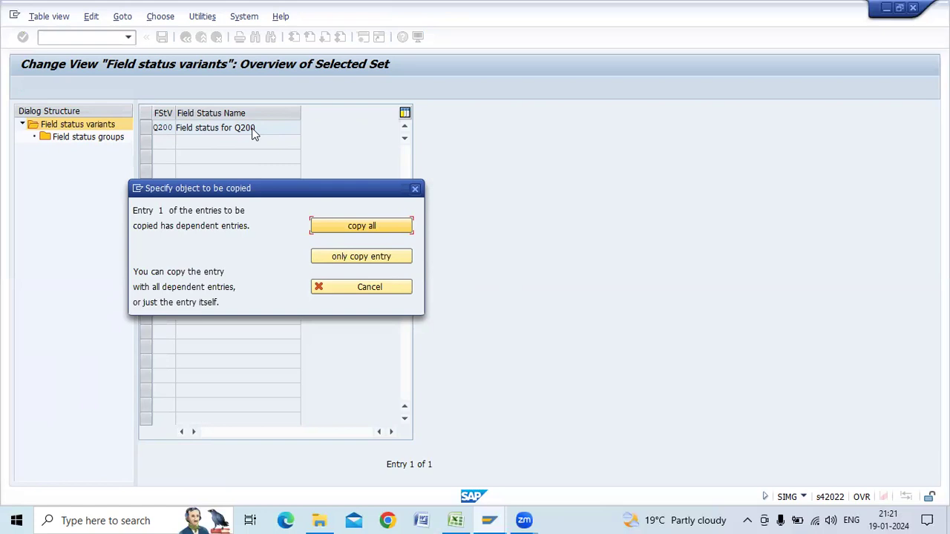
pyautogui.click(364, 227)
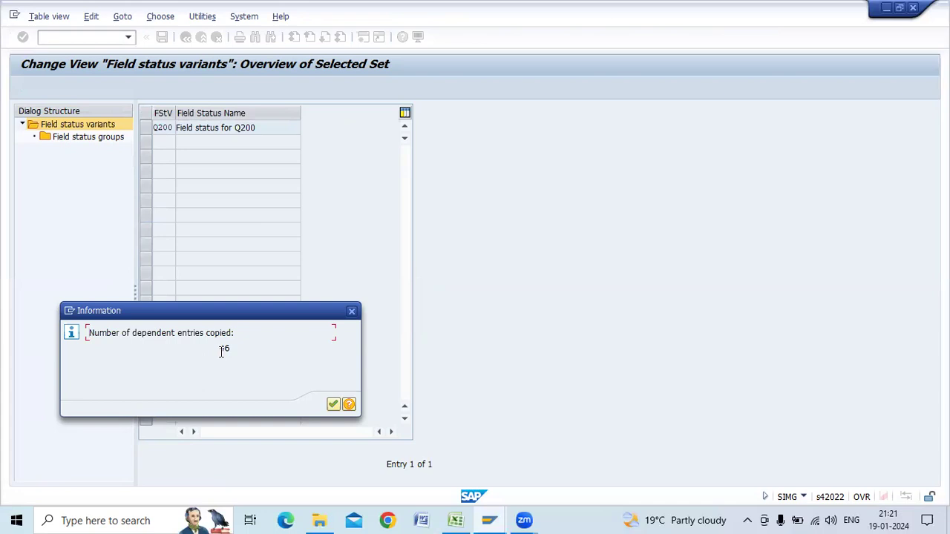
pyautogui.click(333, 405)
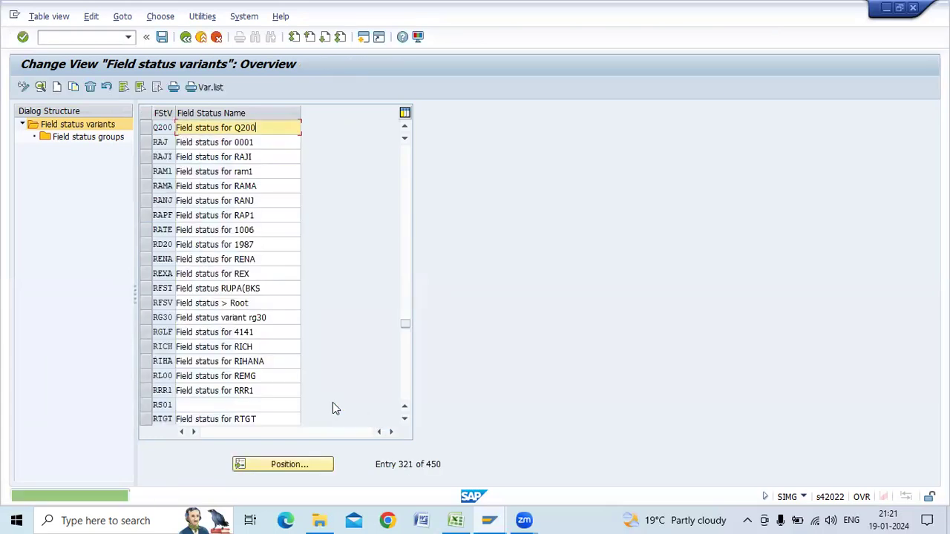
pyautogui.click(162, 37)
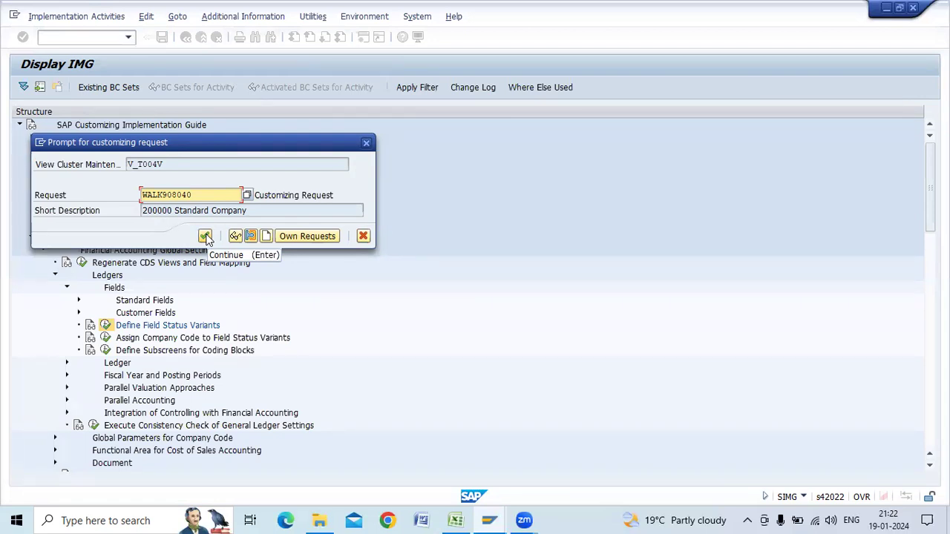
pyautogui.click(205, 236)
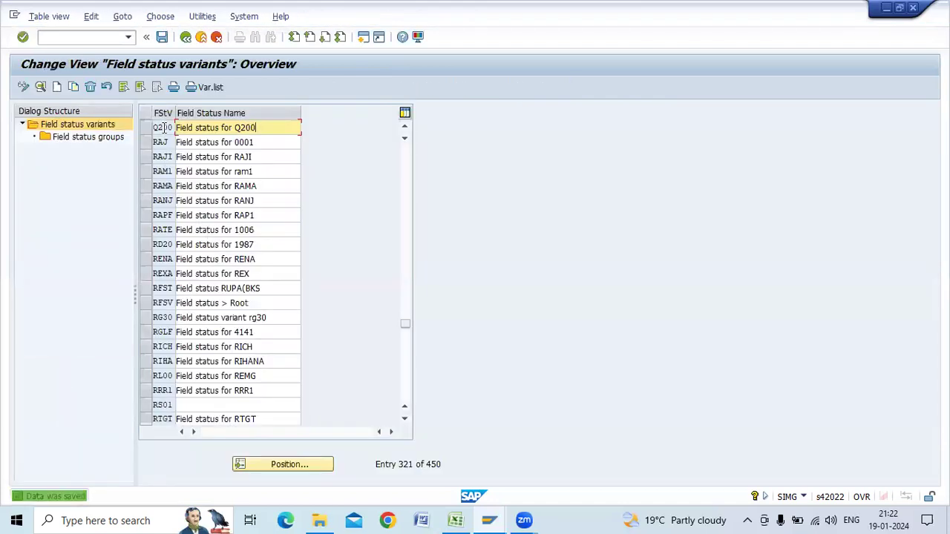
# Open the field status groups of variant Q200 and display the subgroup overview of group G001.
pyautogui.click(146, 128)
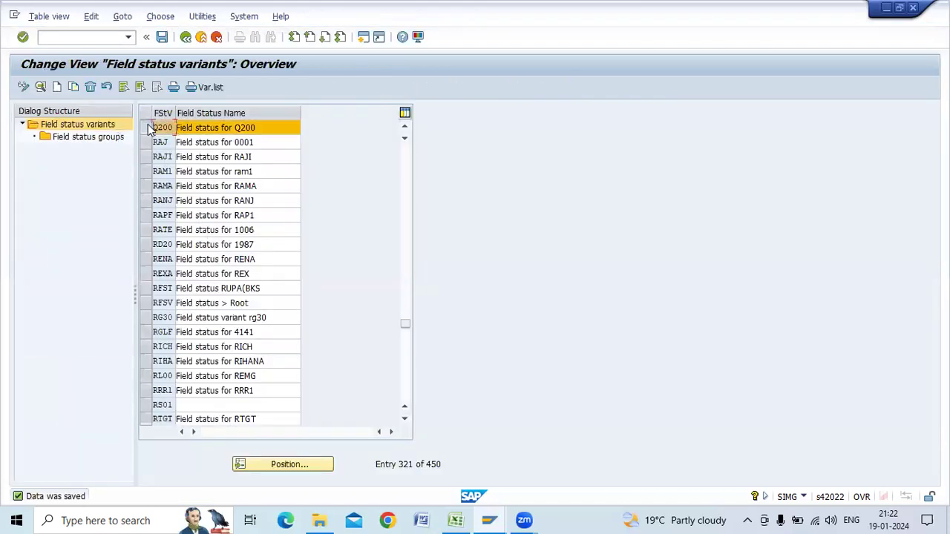
pyautogui.doubleClick(94, 143)
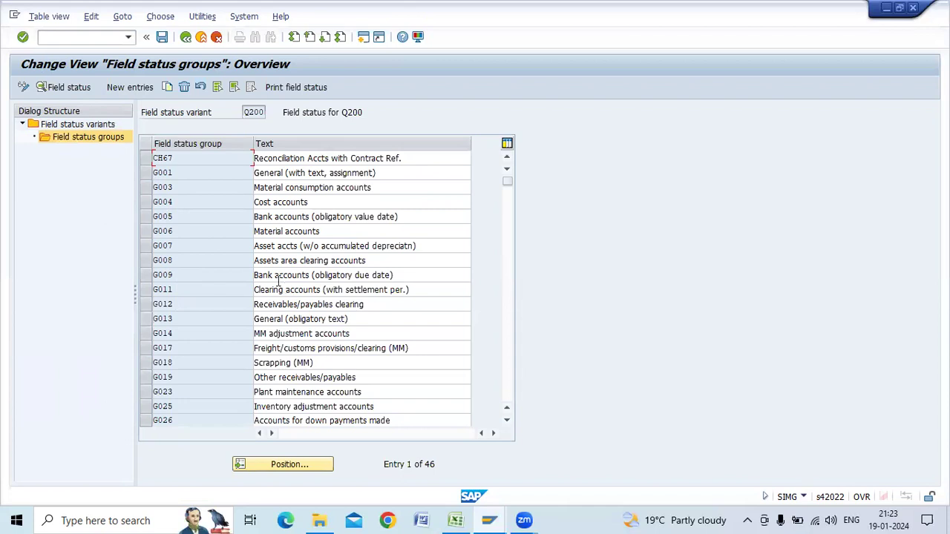
pyautogui.doubleClick(159, 172)
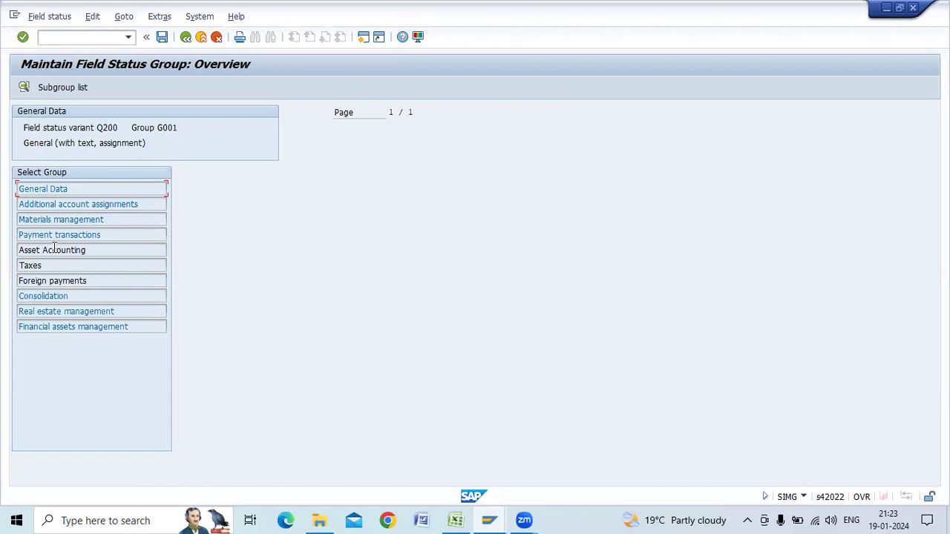
# Examine the suppress, required and optional entry settings of the General Data fields in group G001.
pyautogui.doubleClick(48, 187)
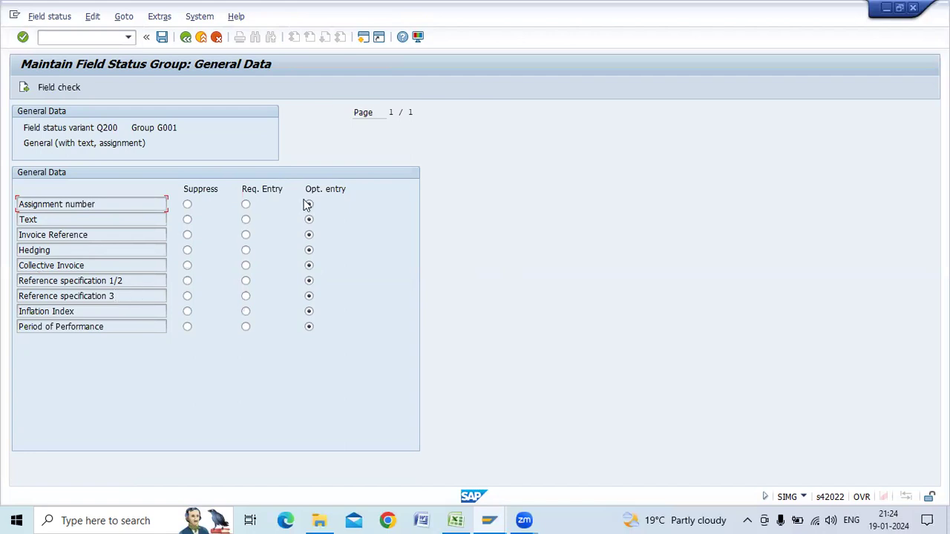
pyautogui.click(309, 327)
pyautogui.click(309, 205)
pyautogui.click(310, 221)
pyautogui.click(186, 37)
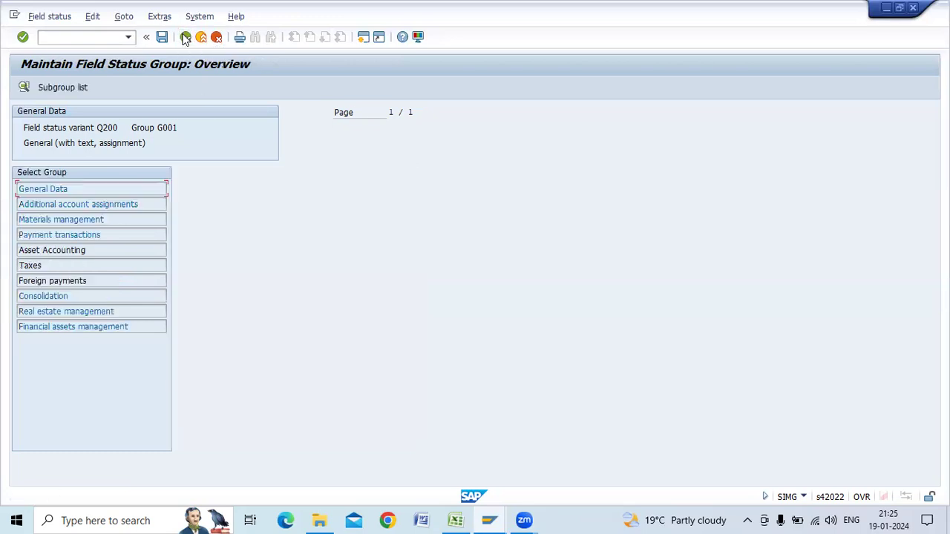
# Examine the Additional account assignments fields of group G001, and leave variant Q200 to return to the IMG structure.
pyautogui.click(52, 210)
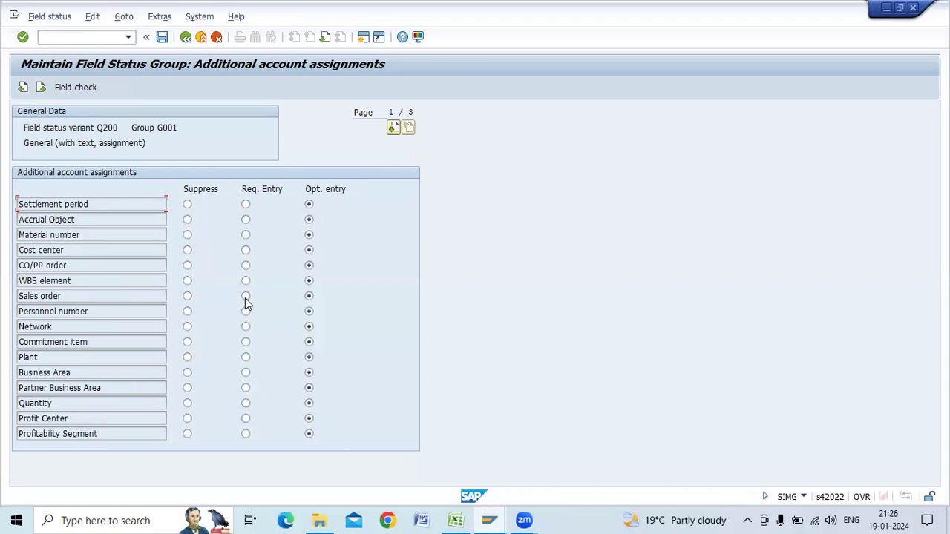
pyautogui.click(185, 38)
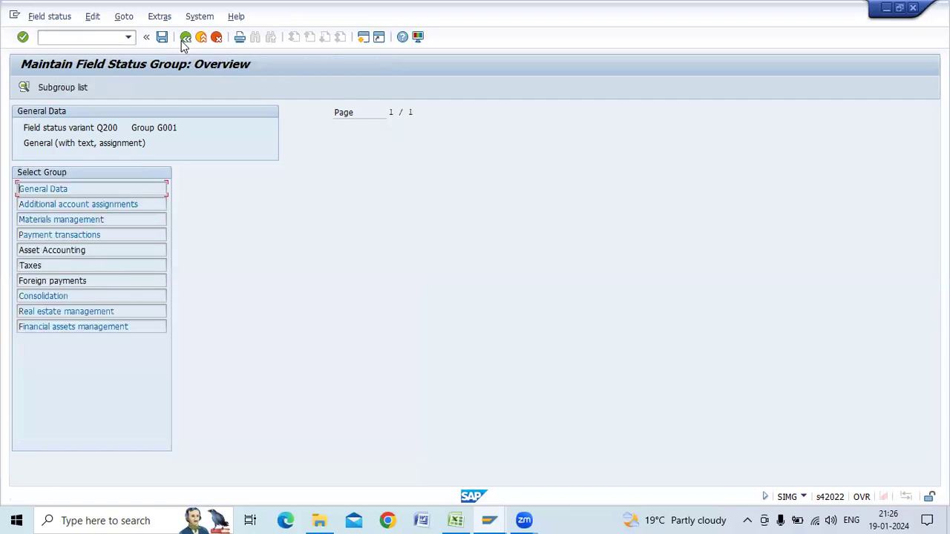
pyautogui.click(183, 40)
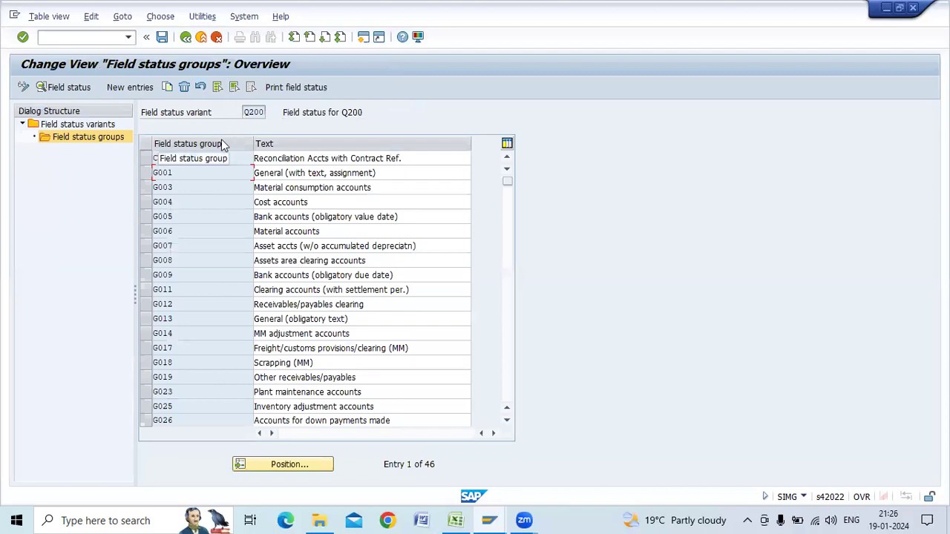
pyautogui.click(185, 39)
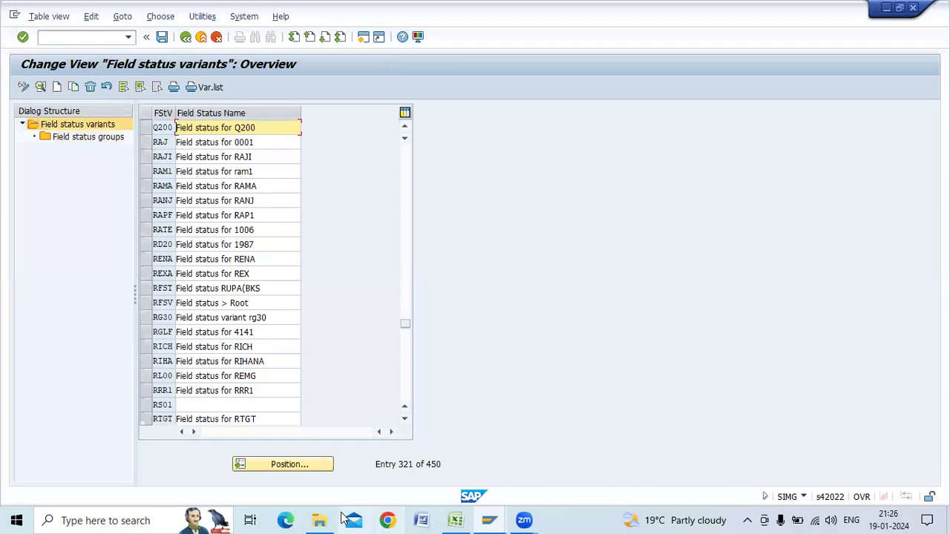
pyautogui.click(144, 129)
pyautogui.click(143, 129)
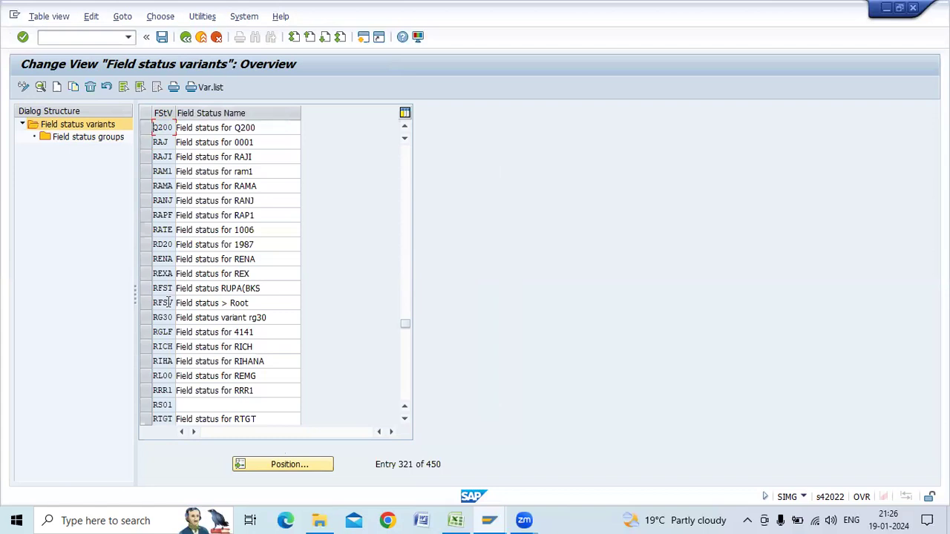
pyautogui.click(186, 37)
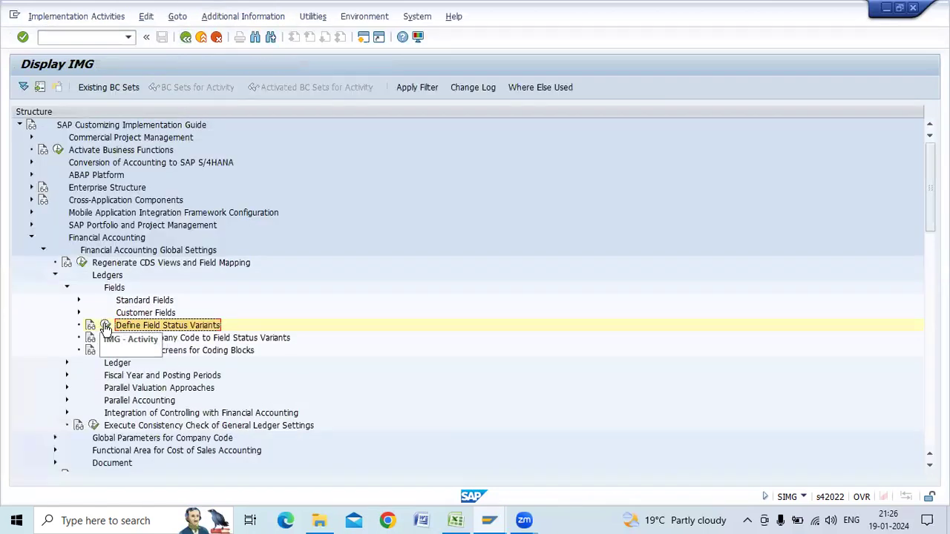
# Display the locked field status variants, locate and select variant Q200 in the list, and return to the IMG structure.
pyautogui.click(106, 326)
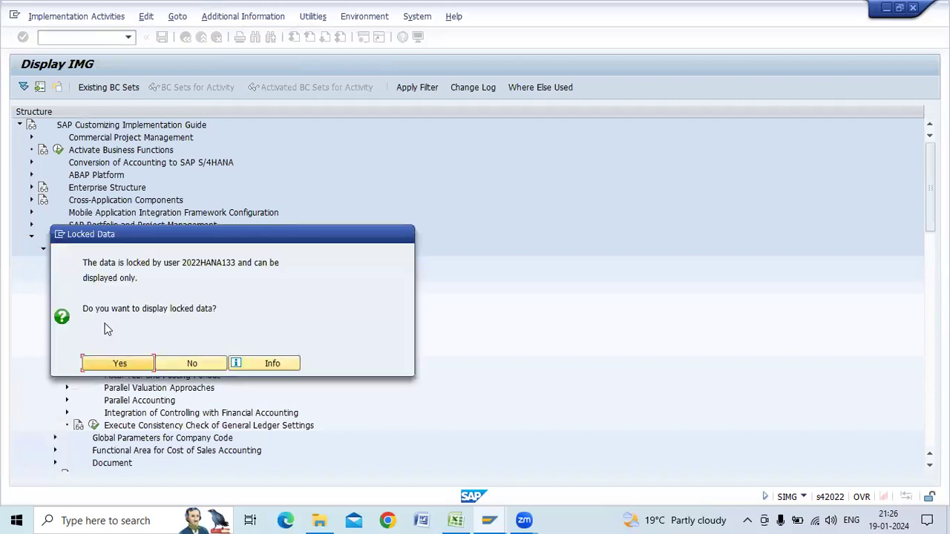
pyautogui.click(120, 365)
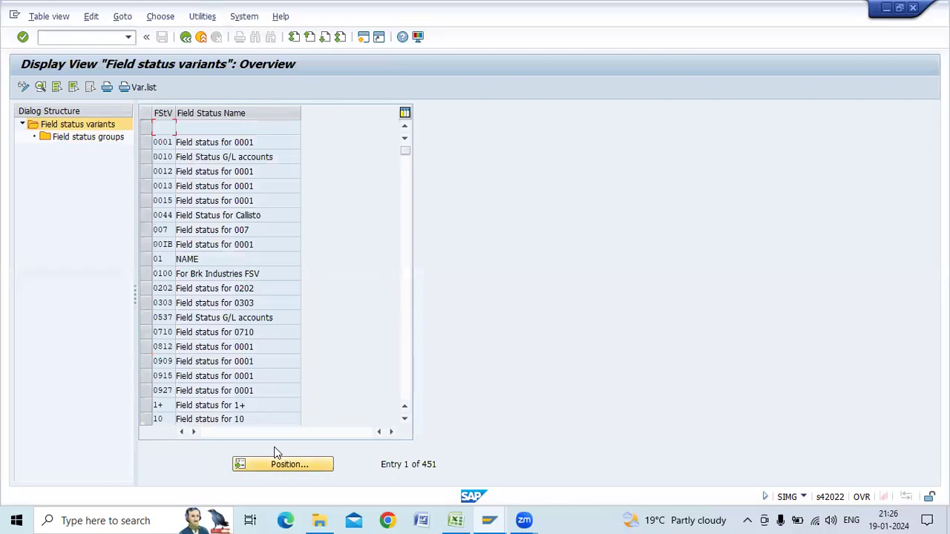
pyautogui.click(275, 454)
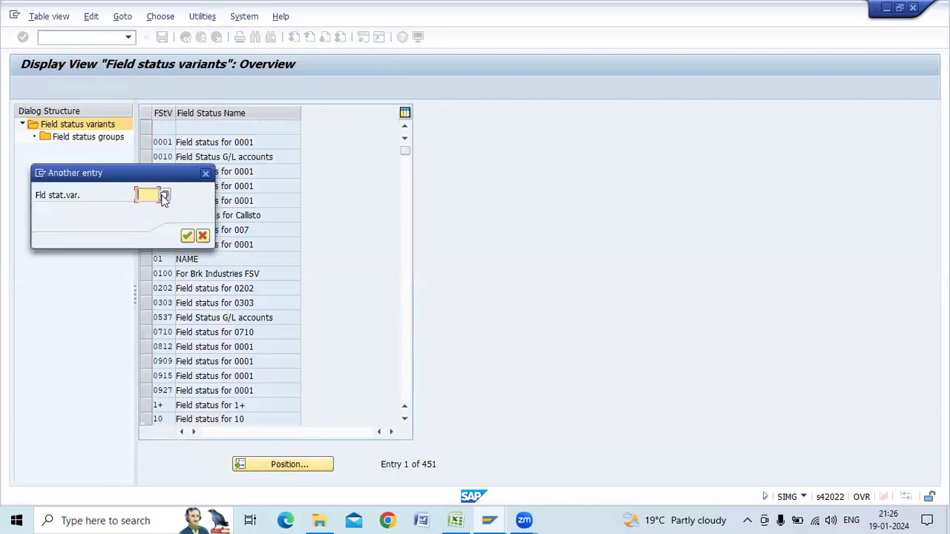
pyautogui.write('q200')
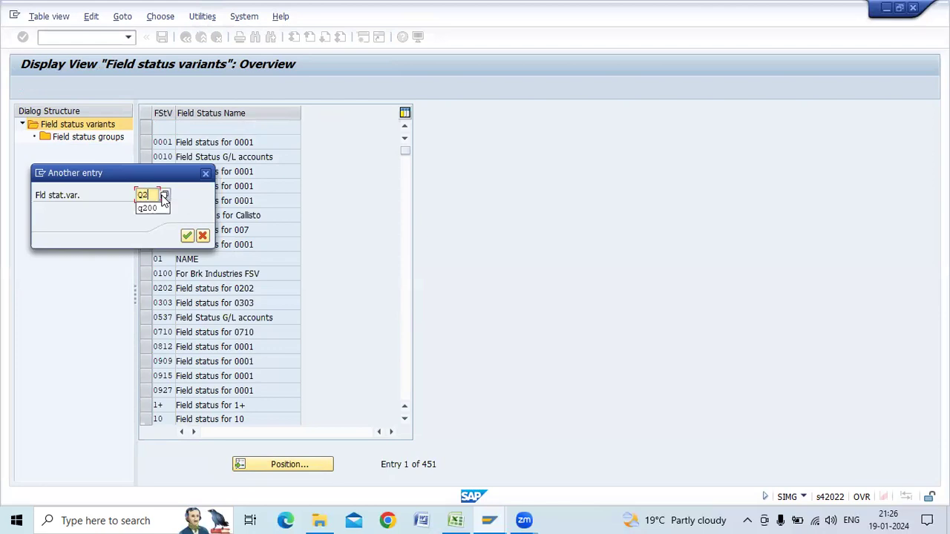
pyautogui.press('Return')
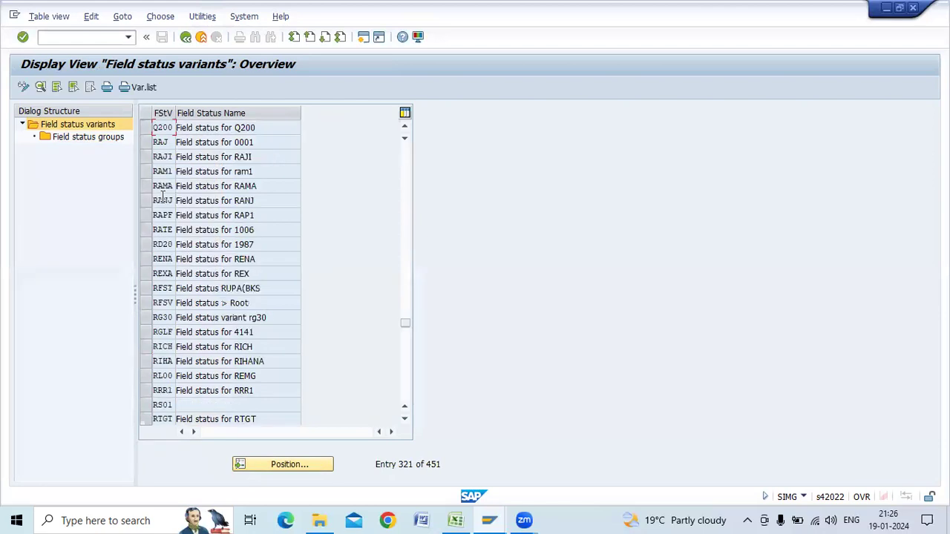
pyautogui.click(147, 128)
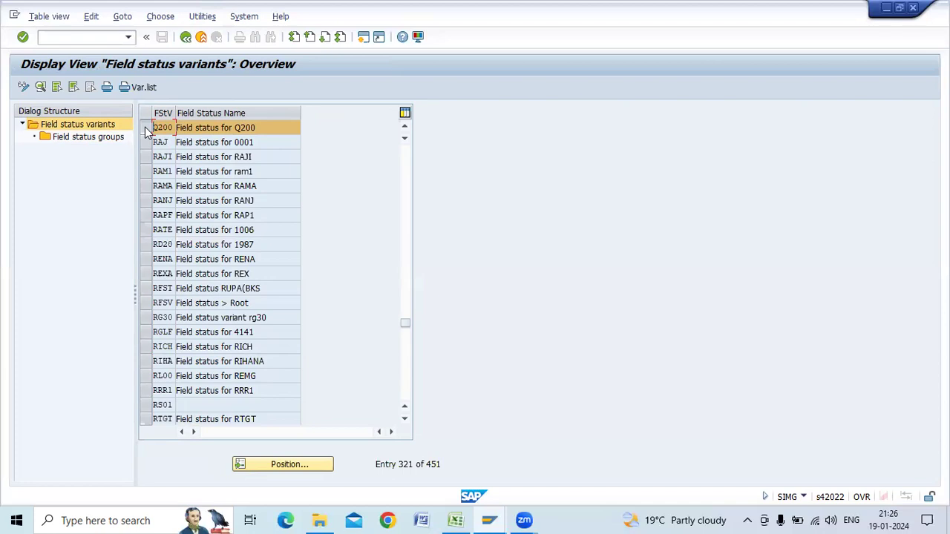
pyautogui.click(186, 37)
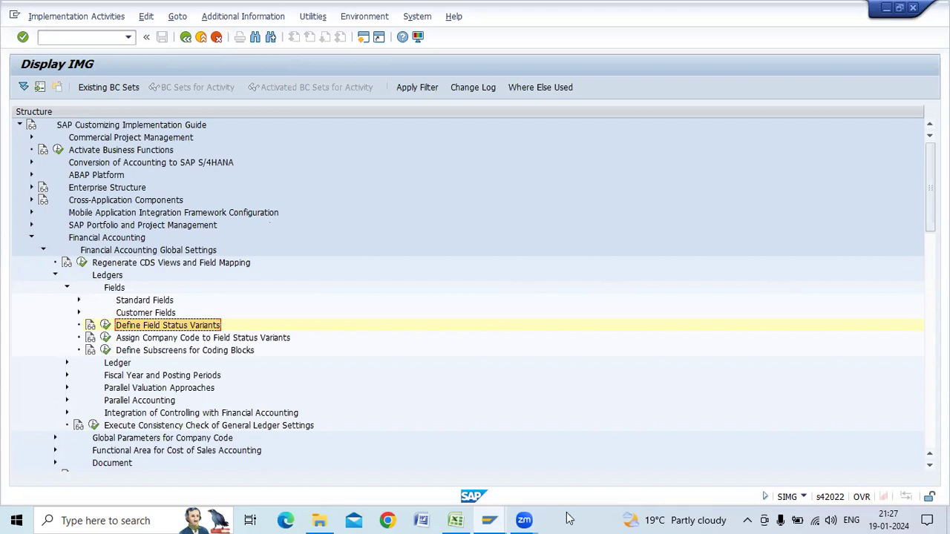
# Switch to the SAP FI CONFIG workbook in Excel and correct the misspelled word in the Chart of Account definition to "counducted".
pyautogui.click(453, 520)
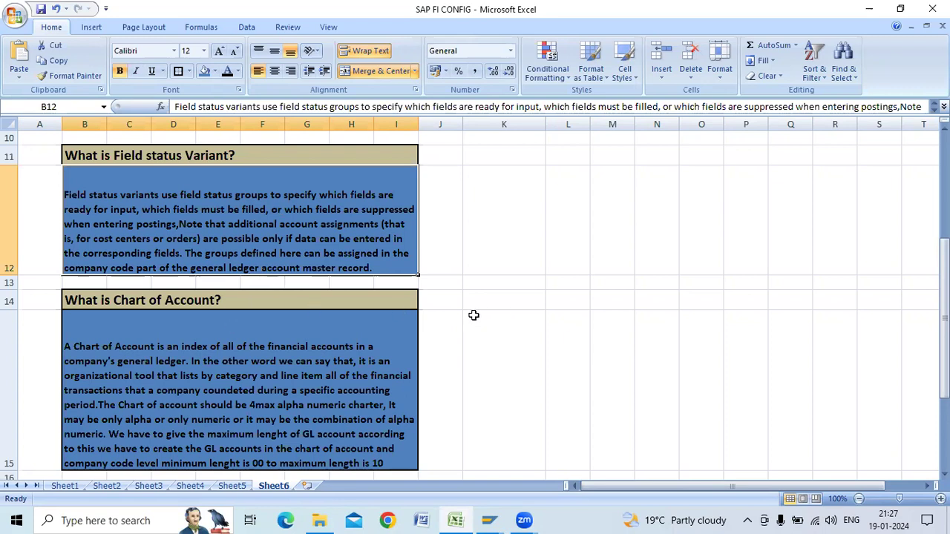
pyautogui.scroll(-1, 473, 316)
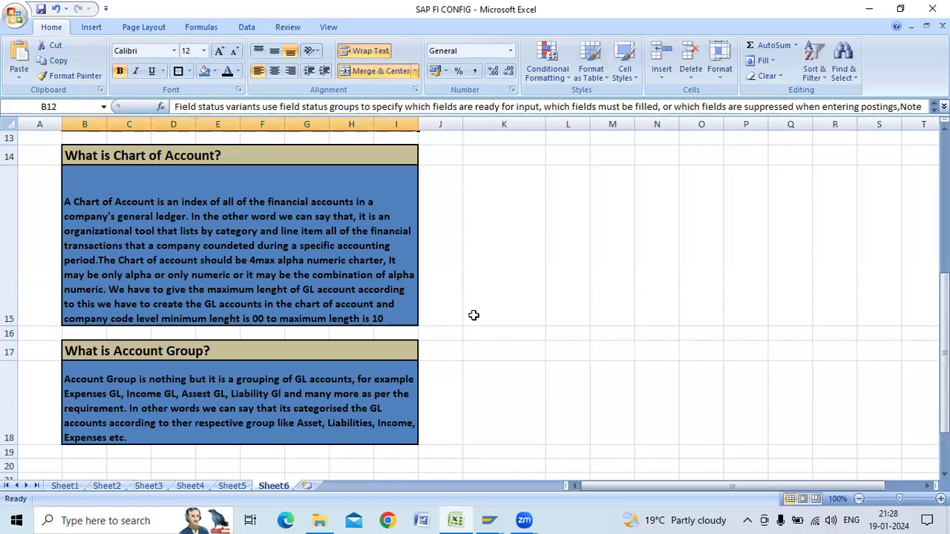
pyautogui.doubleClick(236, 245)
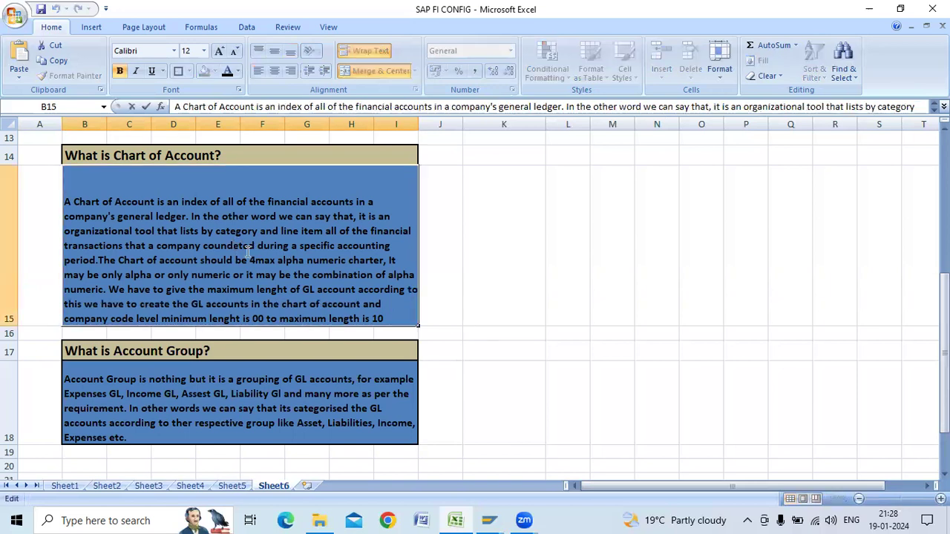
pyautogui.write('UC')
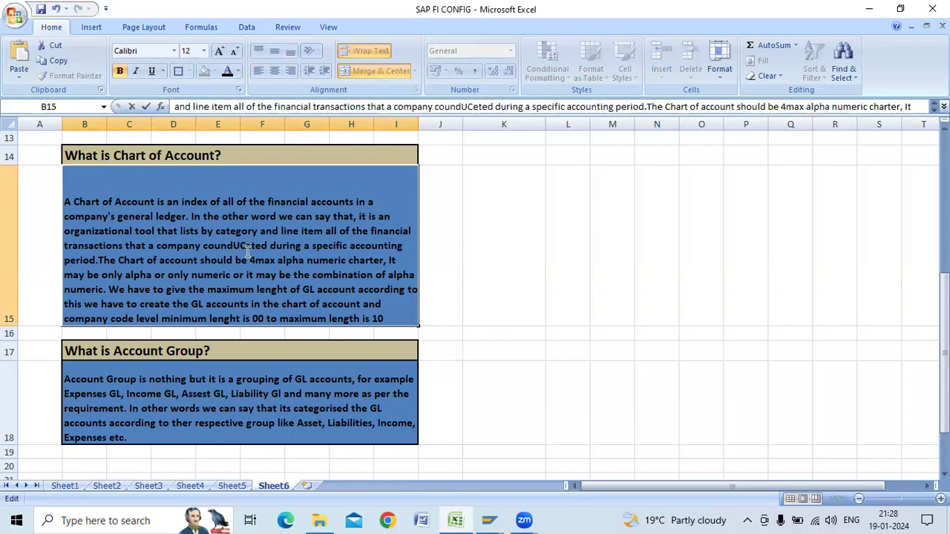
pyautogui.press('BackSpace')
pyautogui.press('BackSpace')
pyautogui.press('Delete')
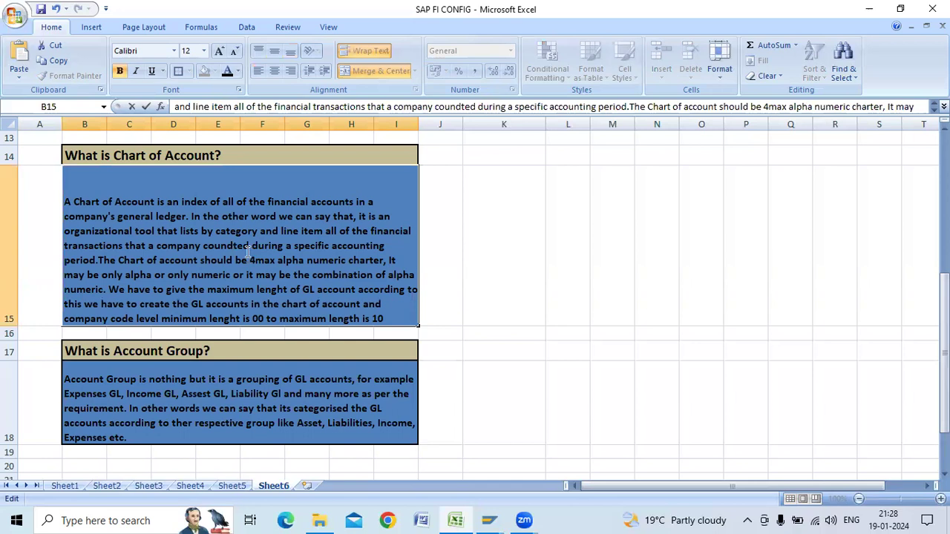
pyautogui.write('uc')
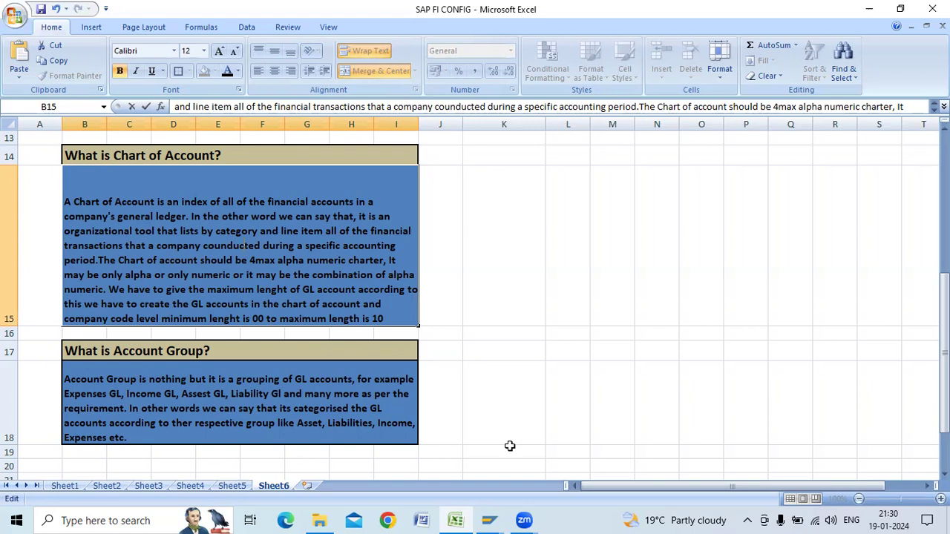
# Switch back to SAP, display the IMG activity keys as additional information, and widen that column.
pyautogui.moveTo(487, 519)
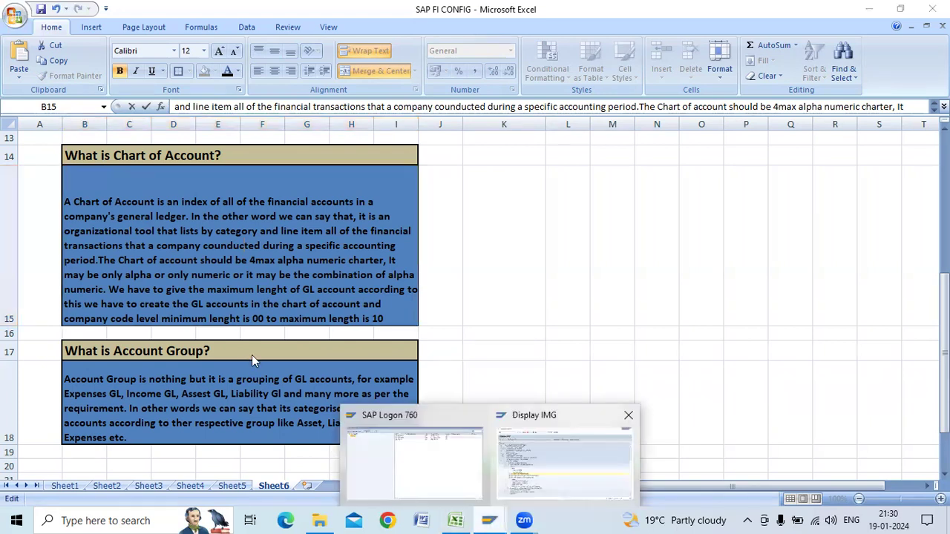
pyautogui.hotkey('alt', 'Tab')
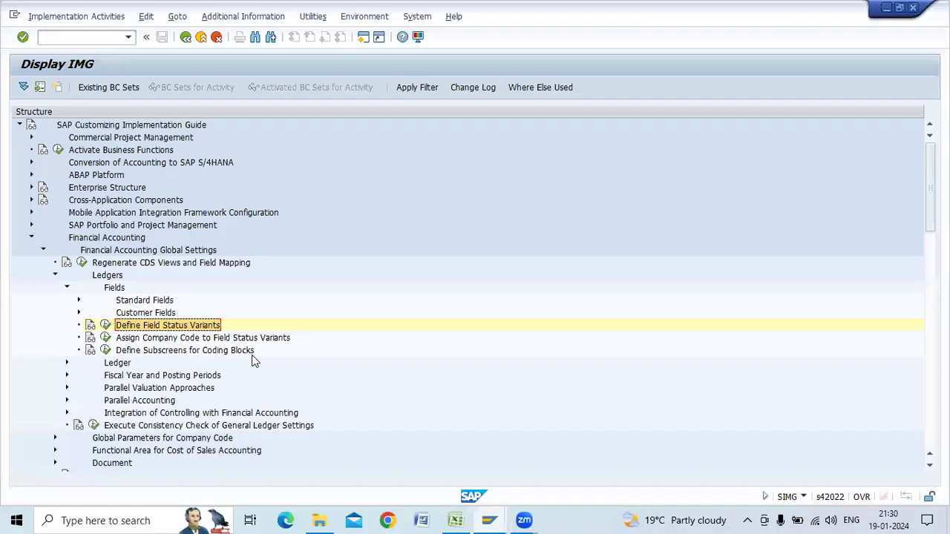
pyautogui.click(260, 15)
pyautogui.moveTo(262, 37)
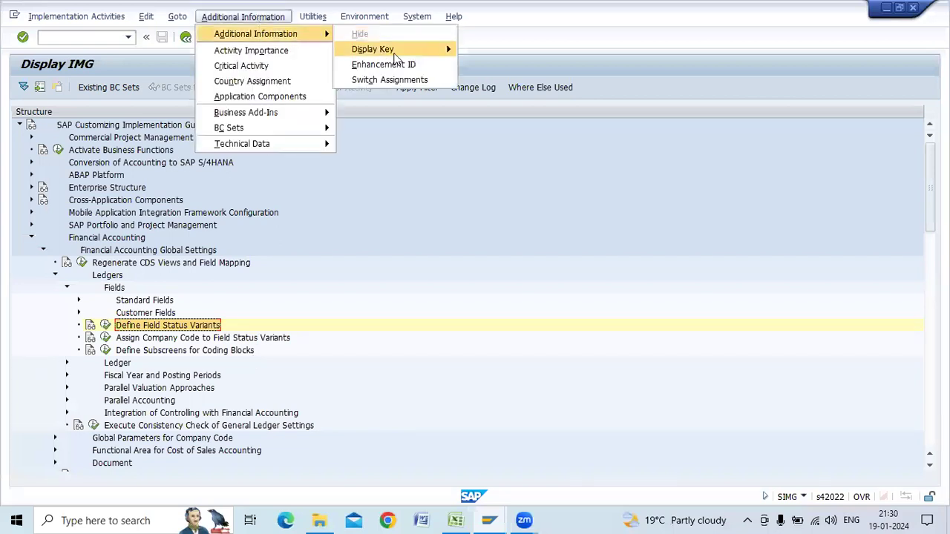
pyautogui.moveTo(386, 49)
pyautogui.click(486, 66)
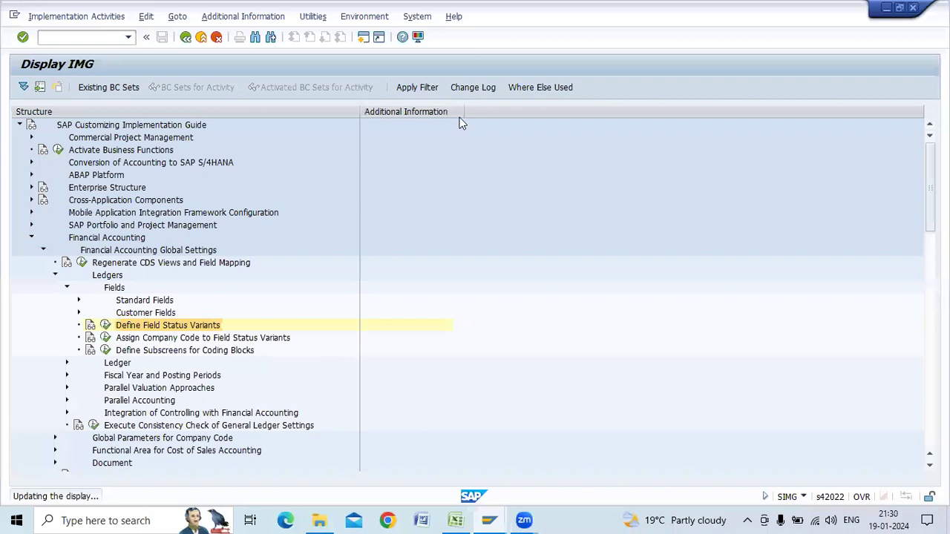
pyautogui.moveTo(454, 111); pyautogui.dragTo(553, 133)
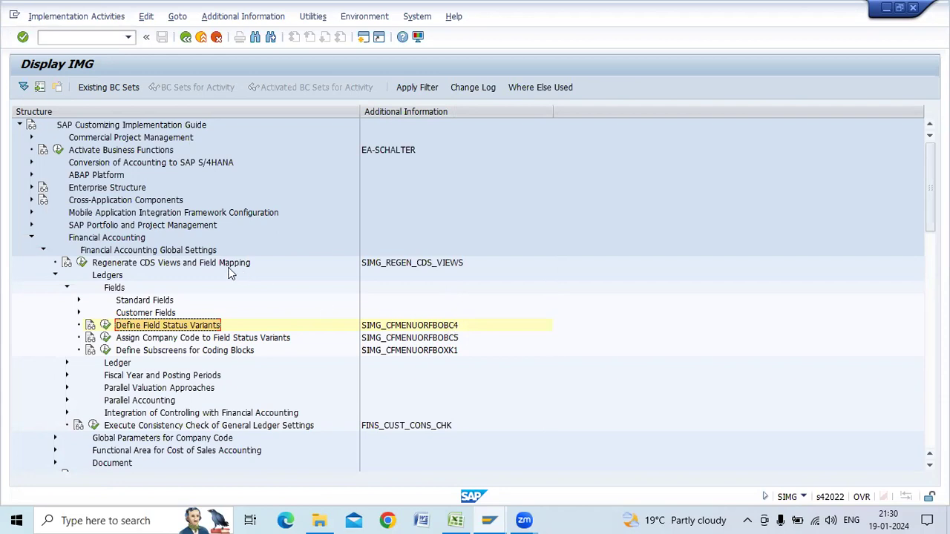
# Collapse the IMG structure up to Financial Accounting and exit to the SAP Easy Access screen.
pyautogui.click(66, 288)
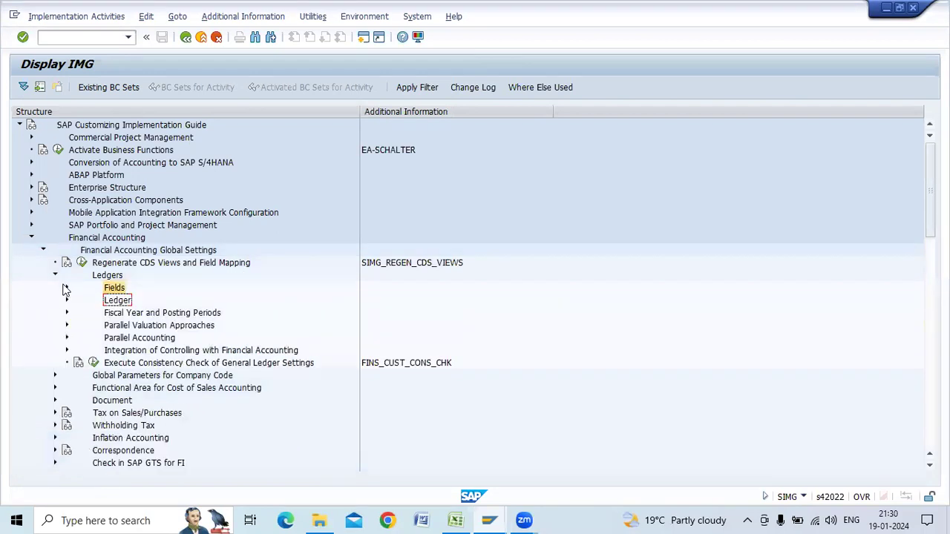
pyautogui.click(55, 277)
pyautogui.click(44, 250)
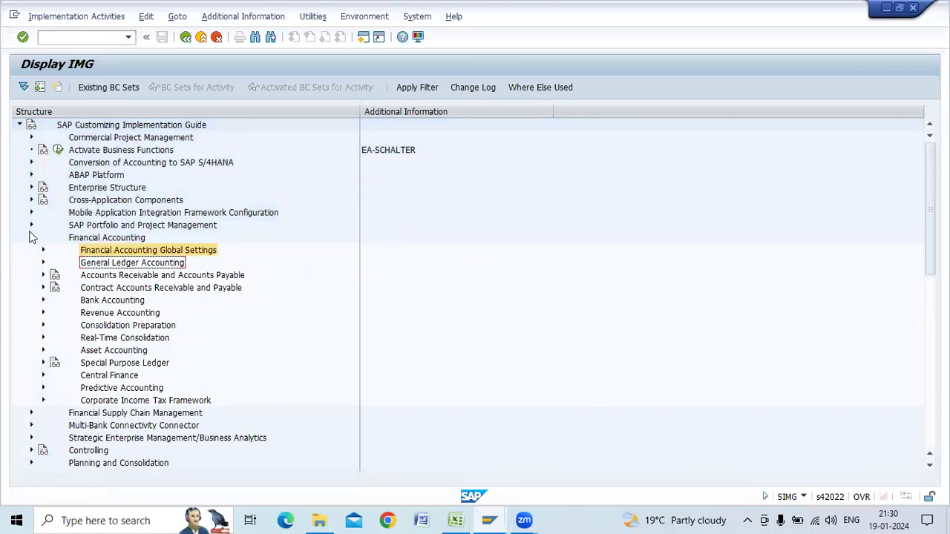
pyautogui.click(31, 239)
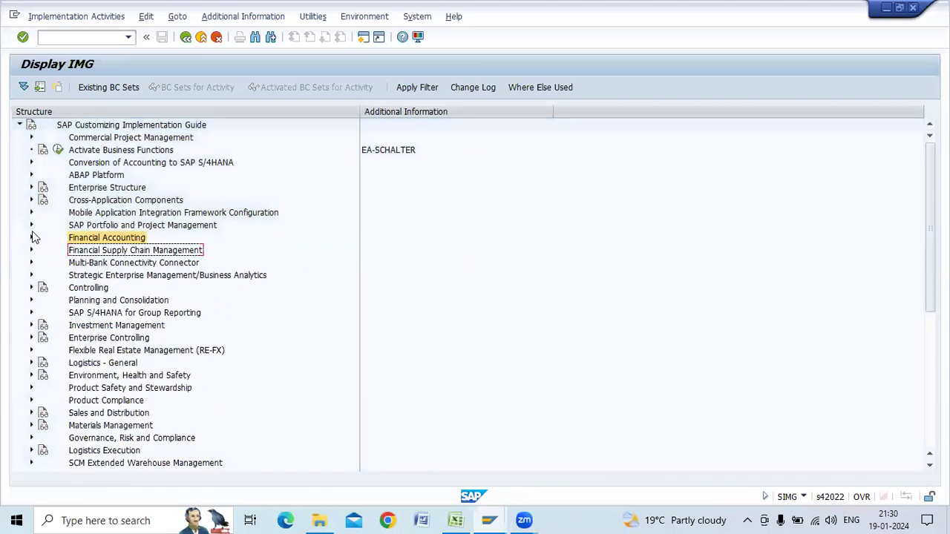
pyautogui.click(186, 37)
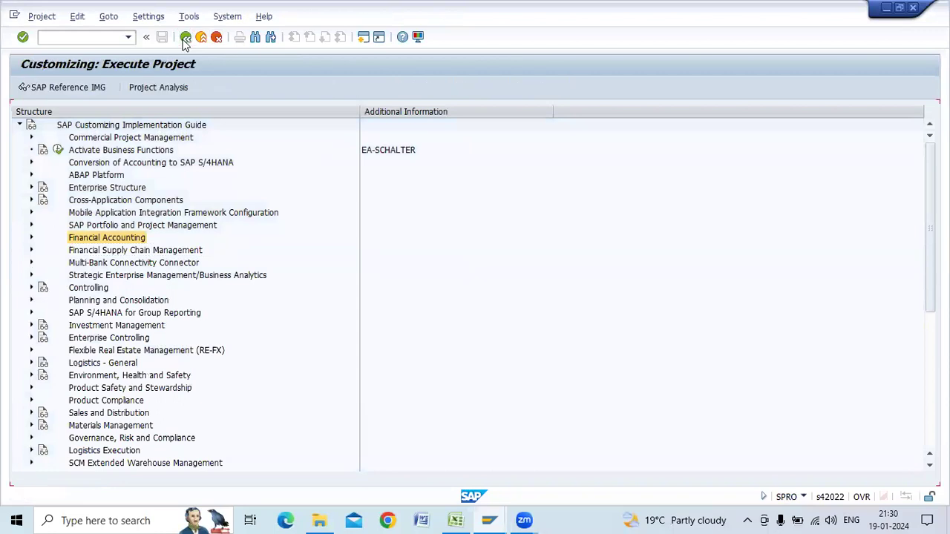
pyautogui.click(185, 37)
# Run transaction SPRO and display the SAP Reference IMG.
pyautogui.click(57, 38)
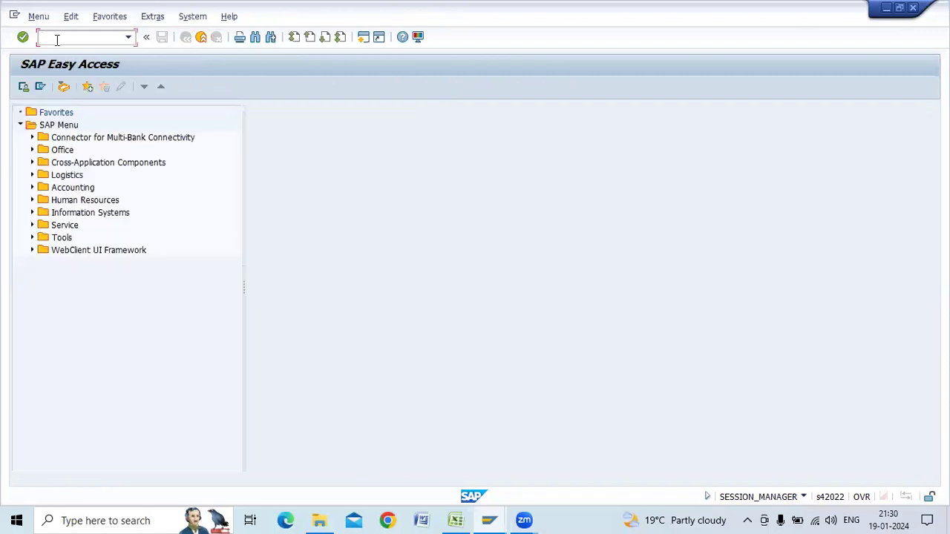
pyautogui.write('SPRO')
pyautogui.press('Return')
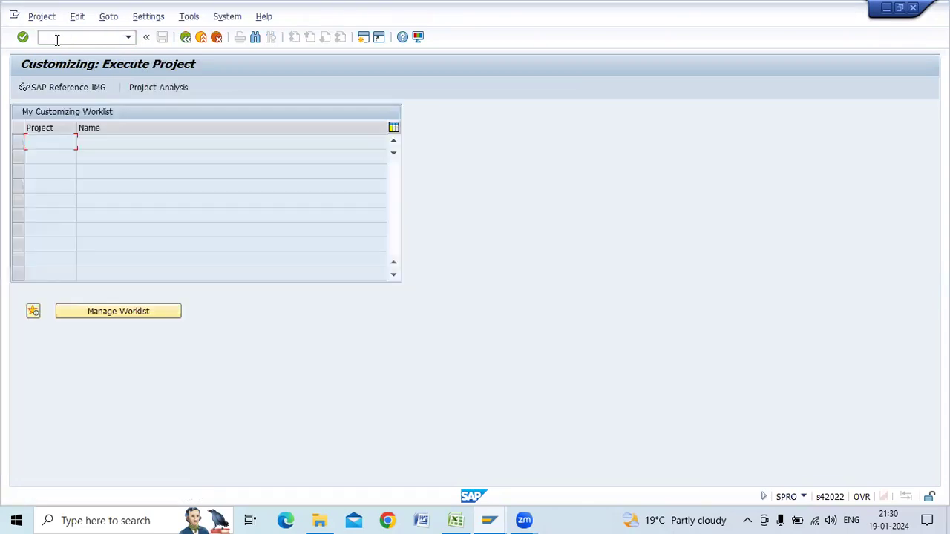
pyautogui.click(59, 91)
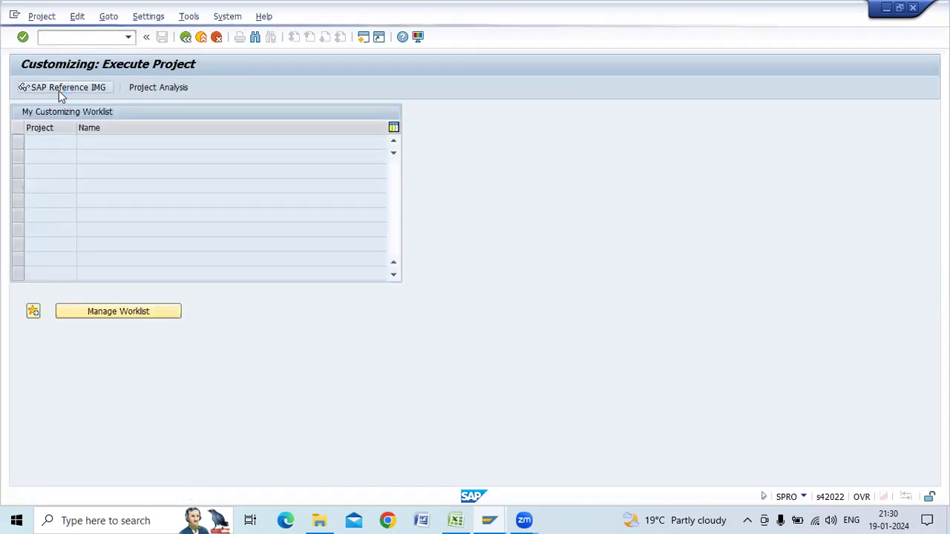
# Expand the IMG through Financial Accounting, General Ledger Accounting, Master Data and G/L Accounts down to the Preparations activities.
pyautogui.click(32, 238)
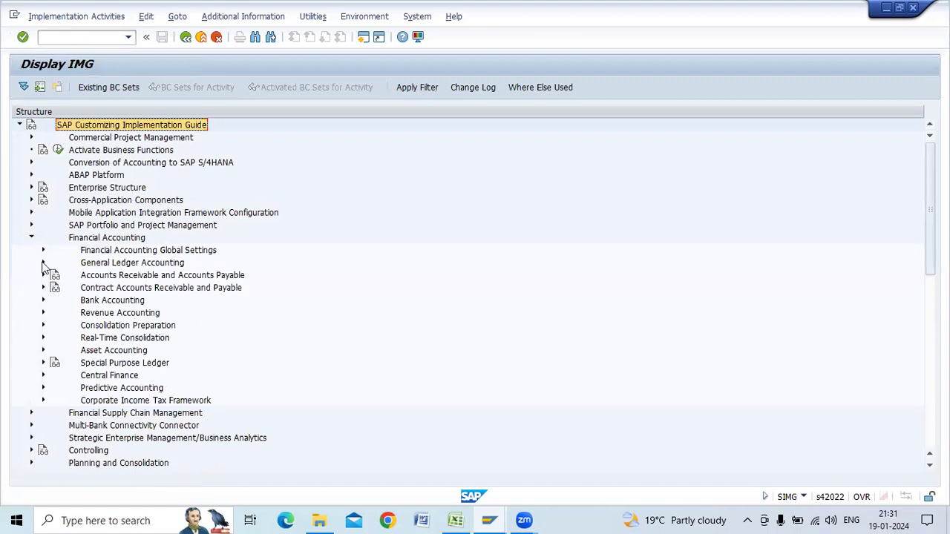
pyautogui.click(43, 264)
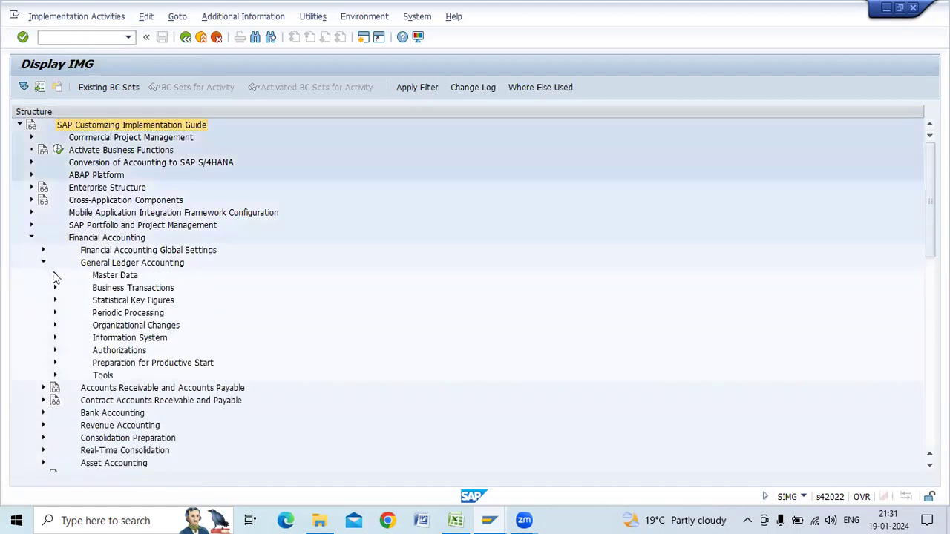
pyautogui.click(54, 276)
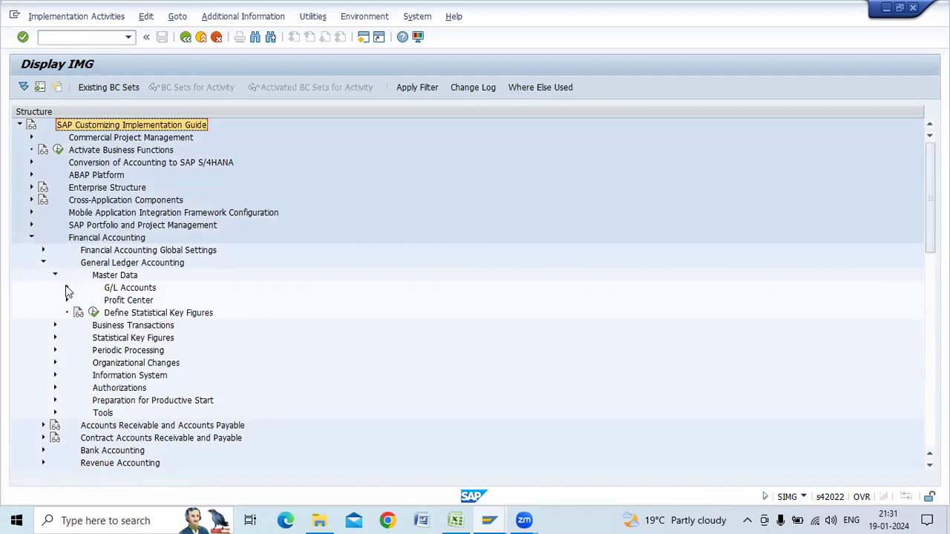
pyautogui.click(66, 289)
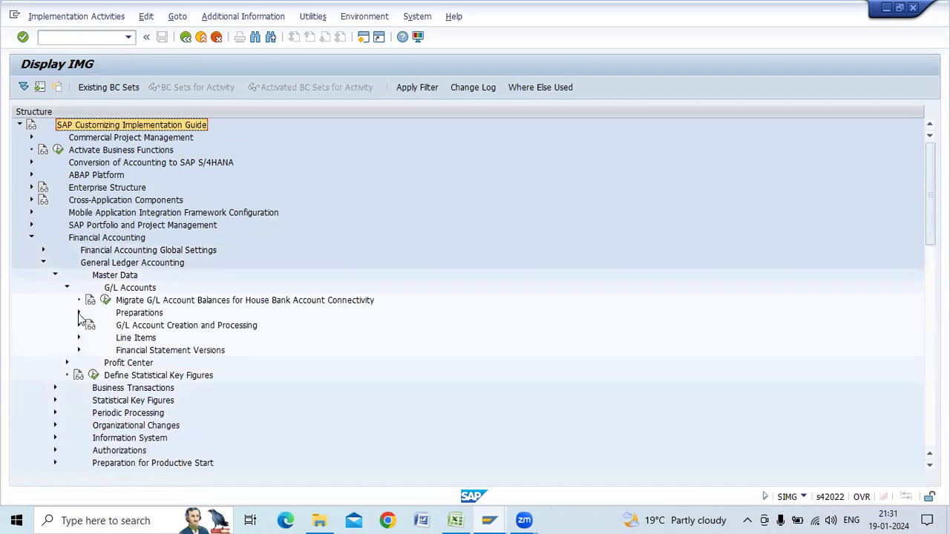
pyautogui.click(79, 313)
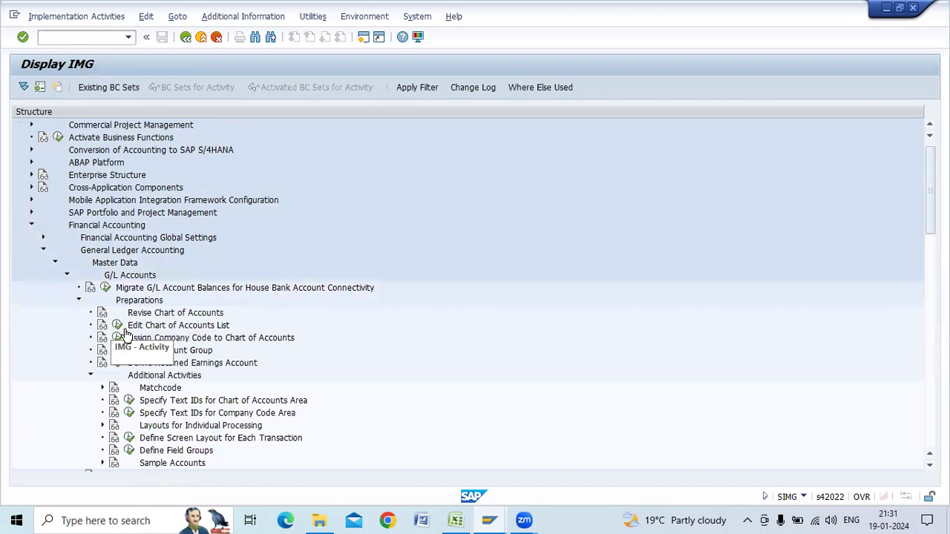
# Show the IMG activity keys as additional information beside the structure and widen that column to fit the full keys.
pyautogui.click(276, 15)
pyautogui.moveTo(303, 34)
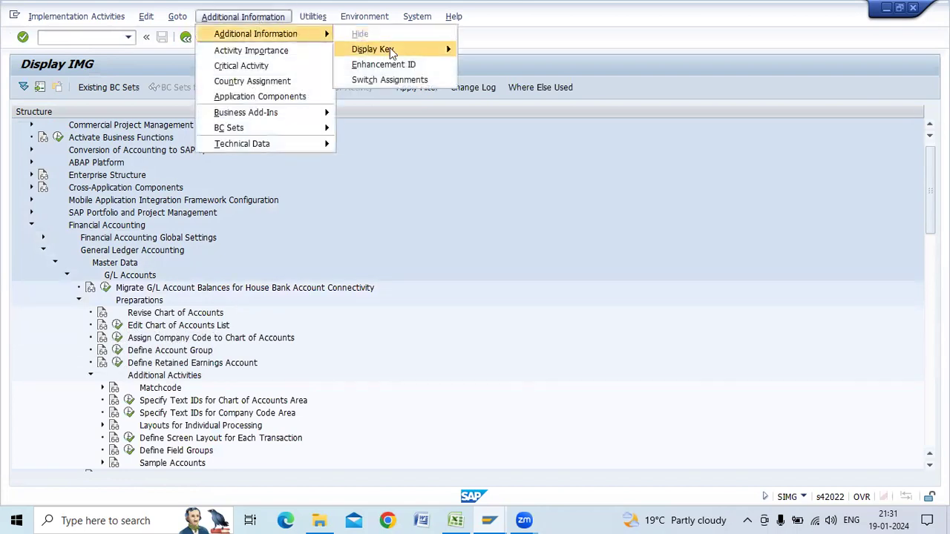
pyautogui.moveTo(390, 48)
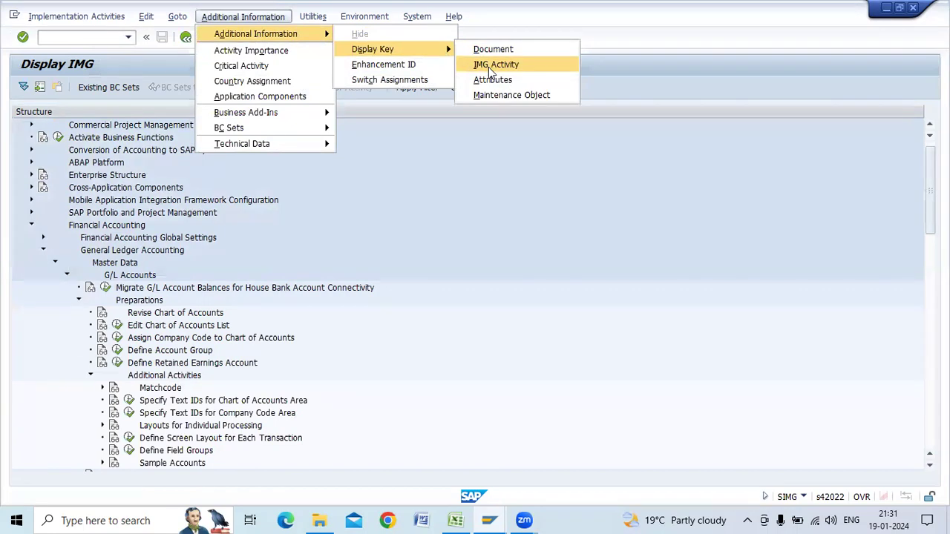
pyautogui.click(488, 66)
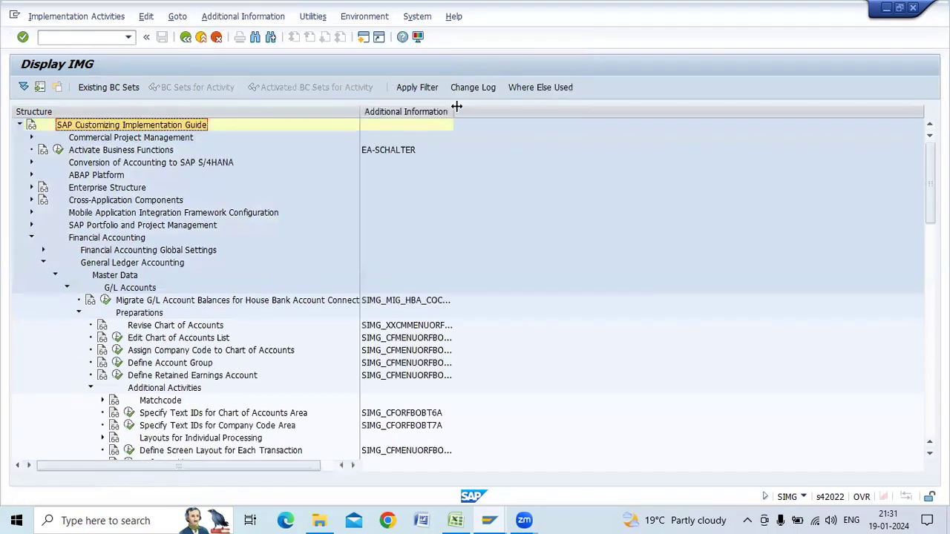
pyautogui.moveTo(455, 108); pyautogui.dragTo(503, 124)
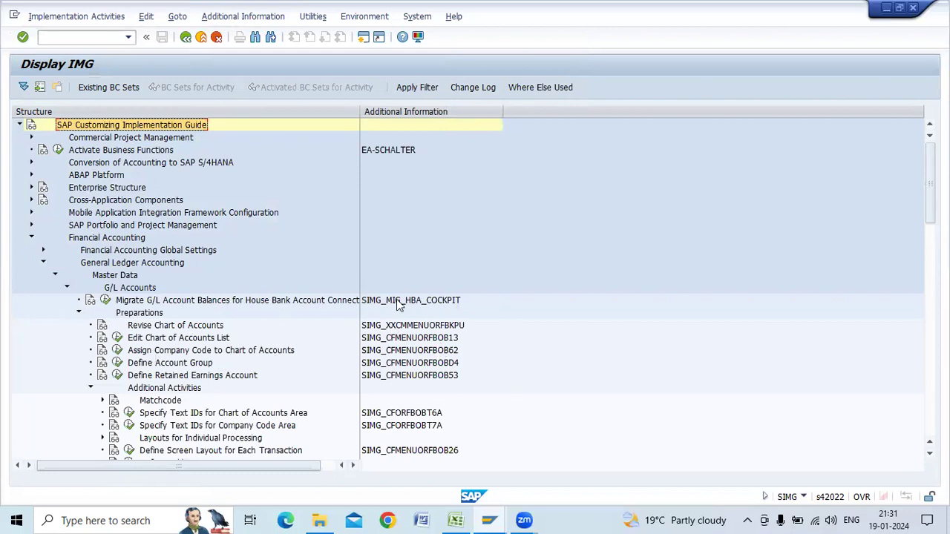
# In Edit Chart of Accounts List, start a new entry with chart of accounts Q200 and description "Q200 Chart of Account".
pyautogui.click(117, 338)
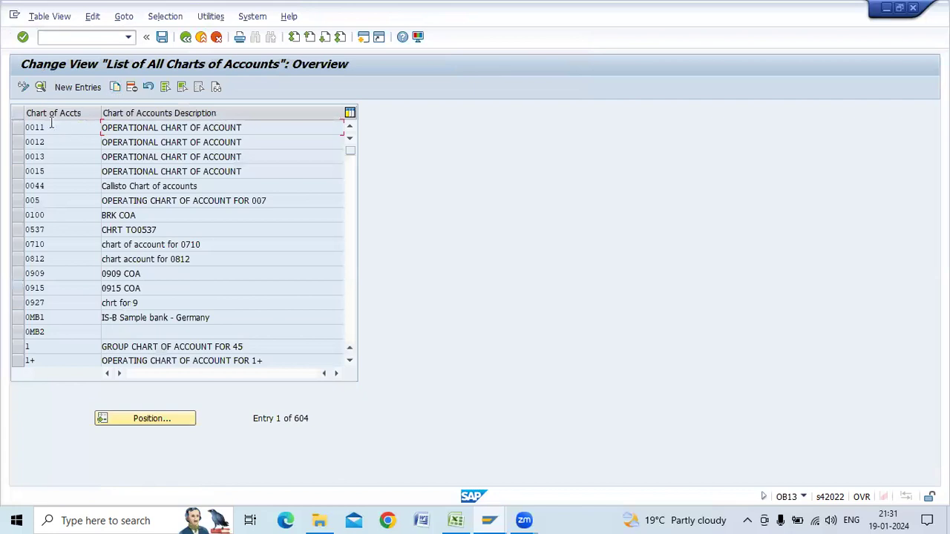
pyautogui.click(64, 89)
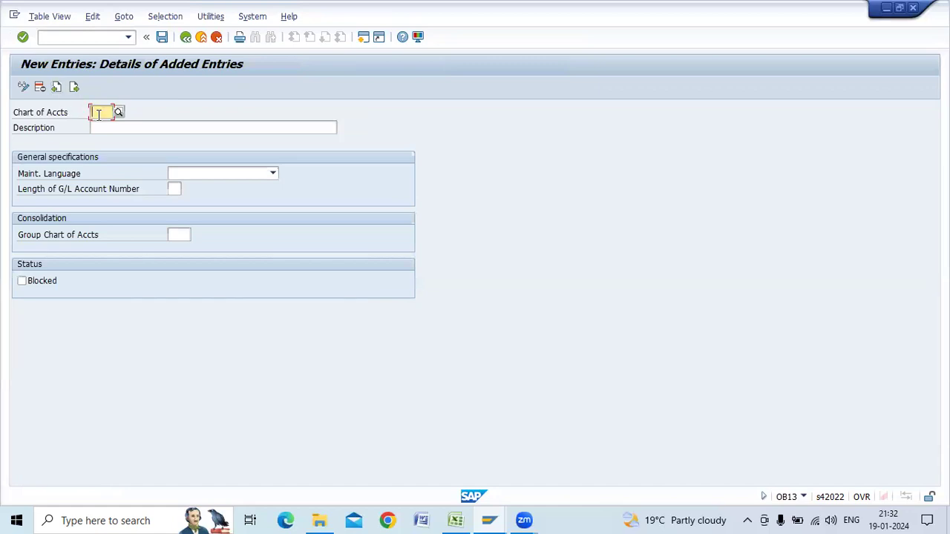
pyautogui.write('Q200')
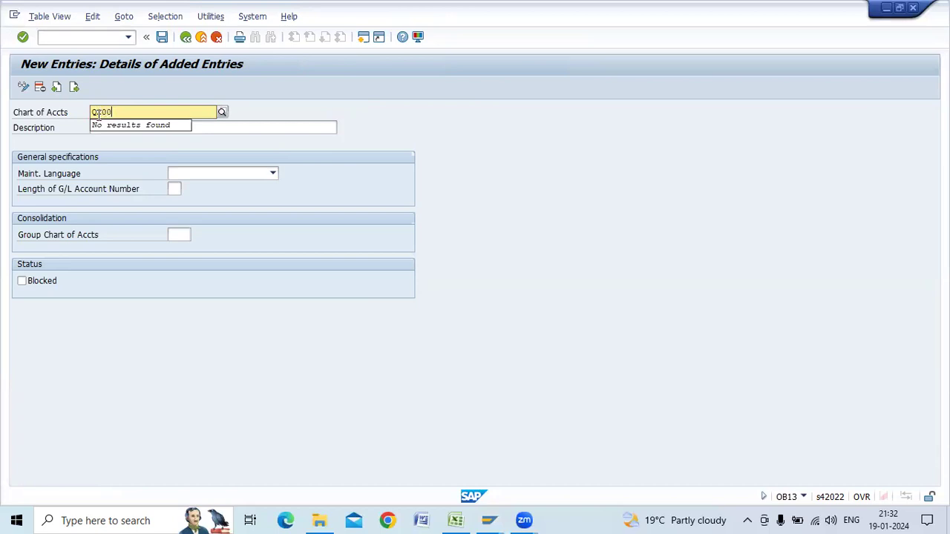
pyautogui.click(201, 126)
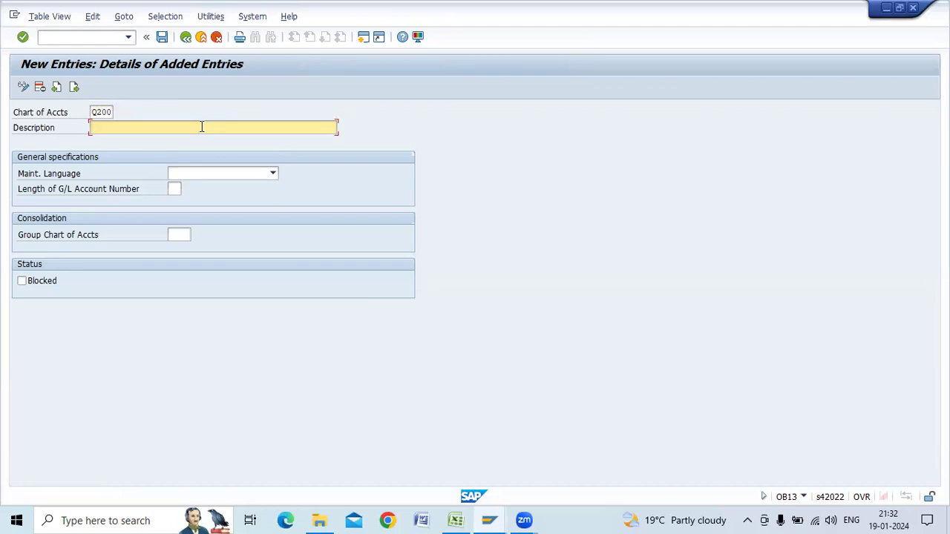
pyautogui.write('Q200 Chart of Account')
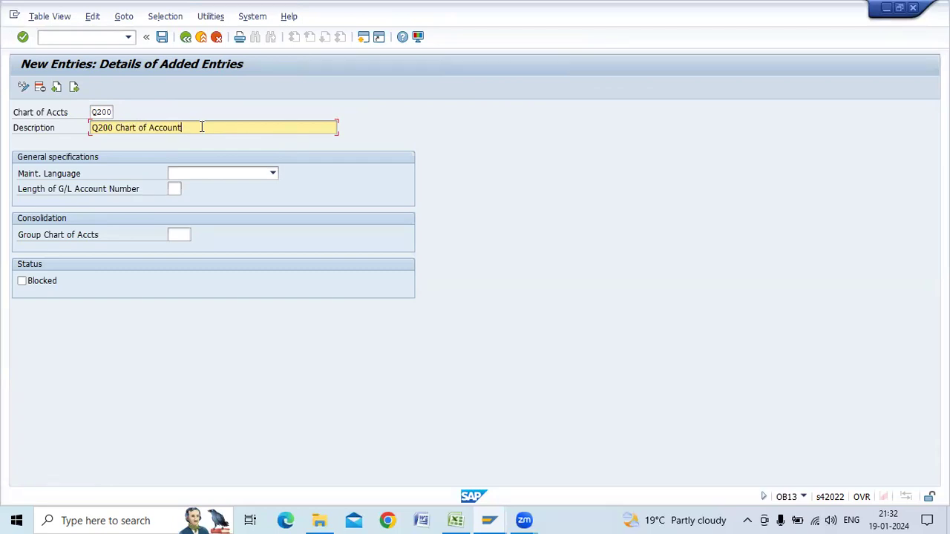
# Set the maintenance language of chart Q200 to English and the G/L account number length to 6.
pyautogui.click(273, 174)
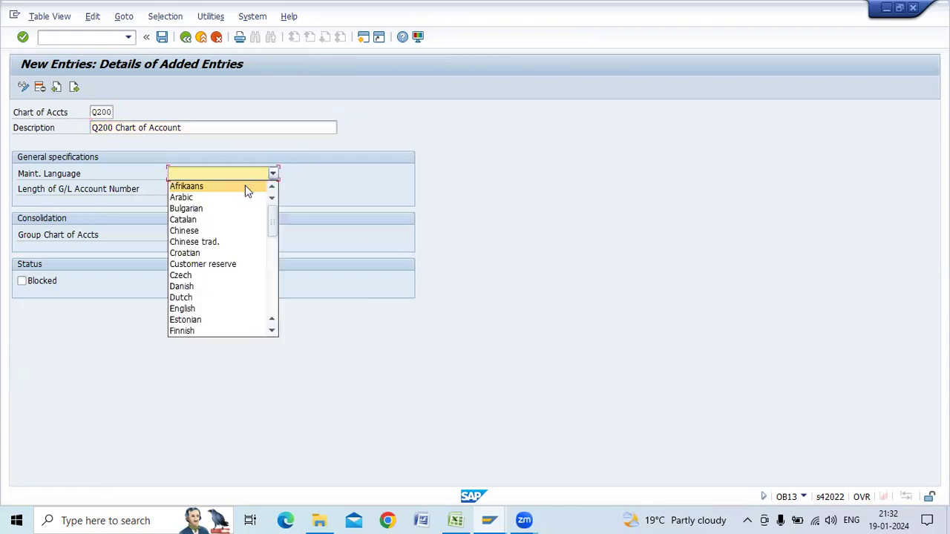
pyautogui.click(233, 310)
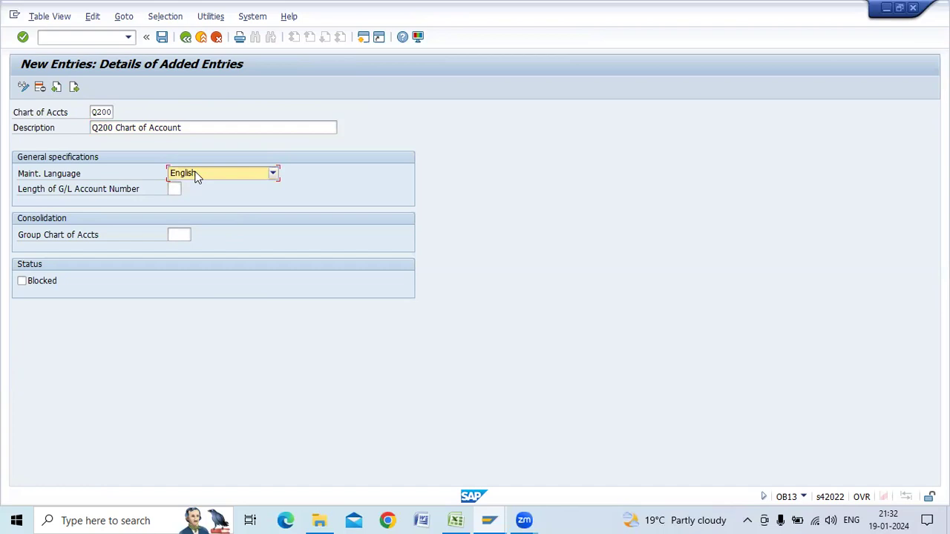
pyautogui.click(175, 189)
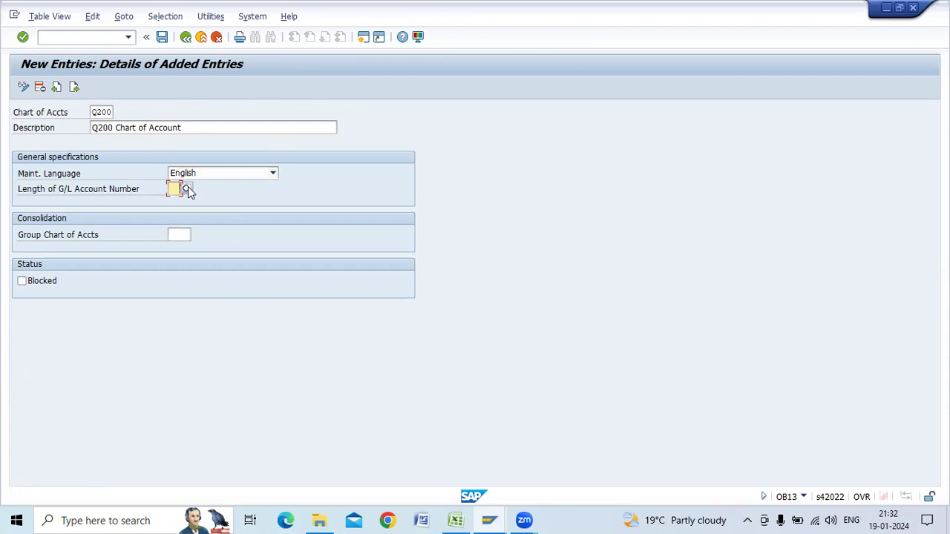
pyautogui.click(188, 189)
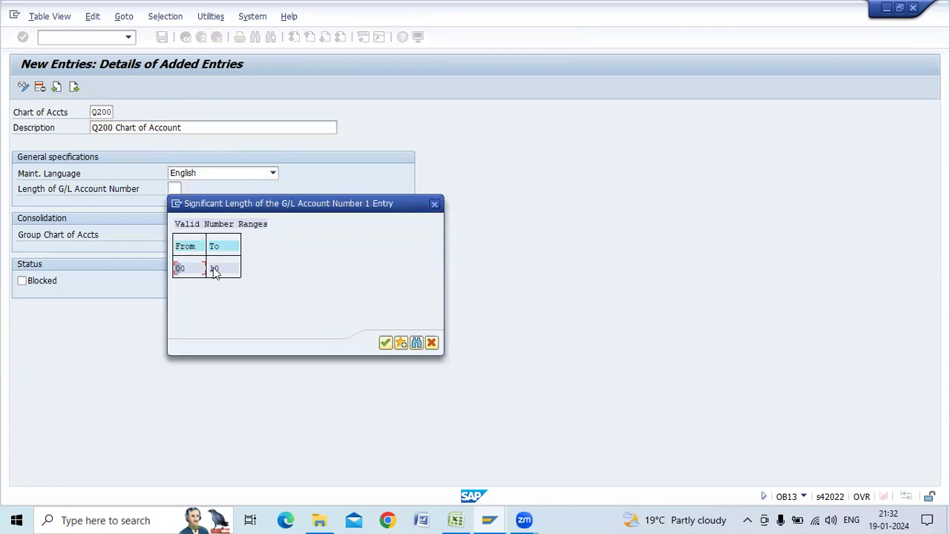
pyautogui.click(435, 204)
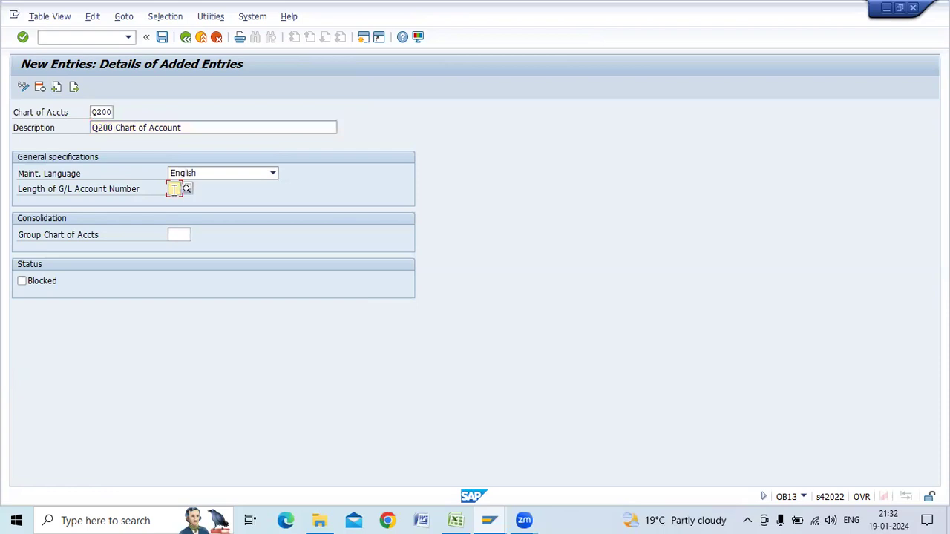
pyautogui.write('6')
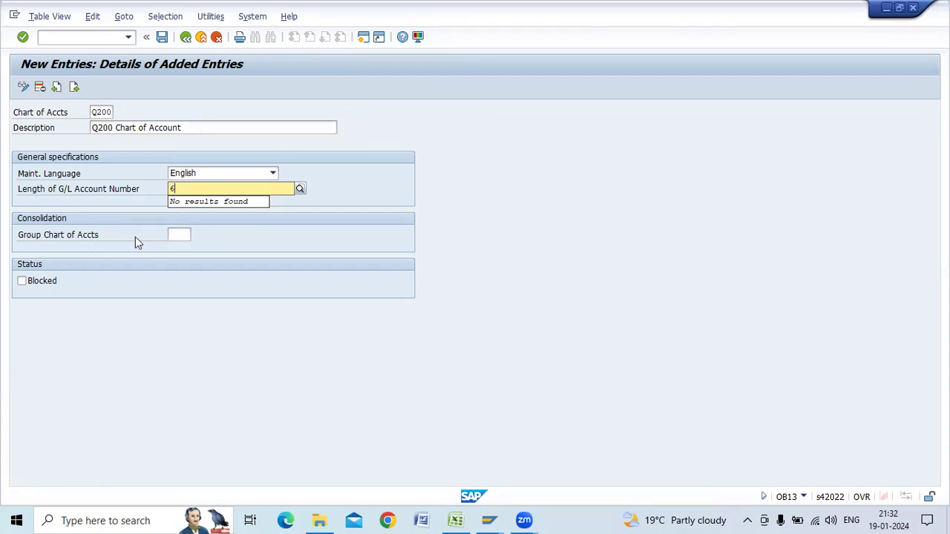
# Leave the group chart of accounts blank and save Q200 under the proposed "200000 Standard Company" customizing request.
pyautogui.click(175, 236)
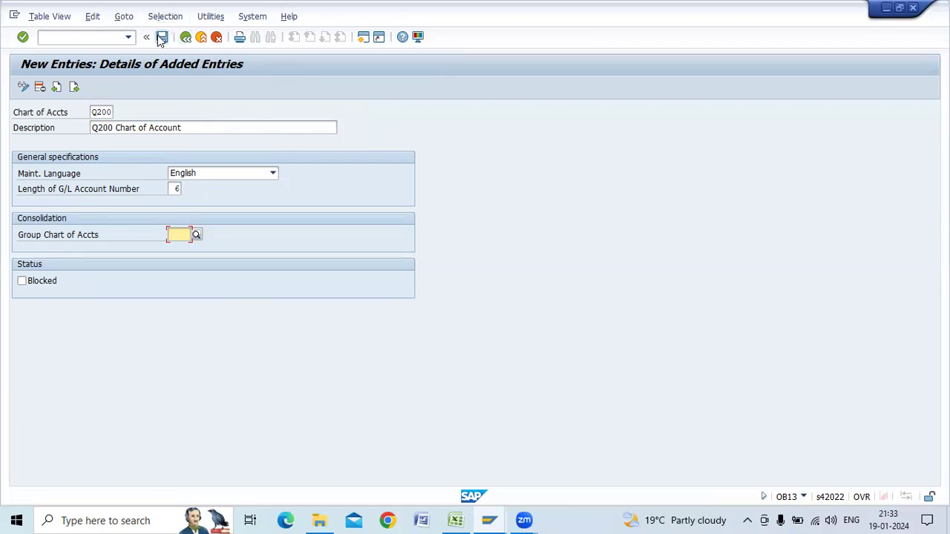
pyautogui.click(162, 38)
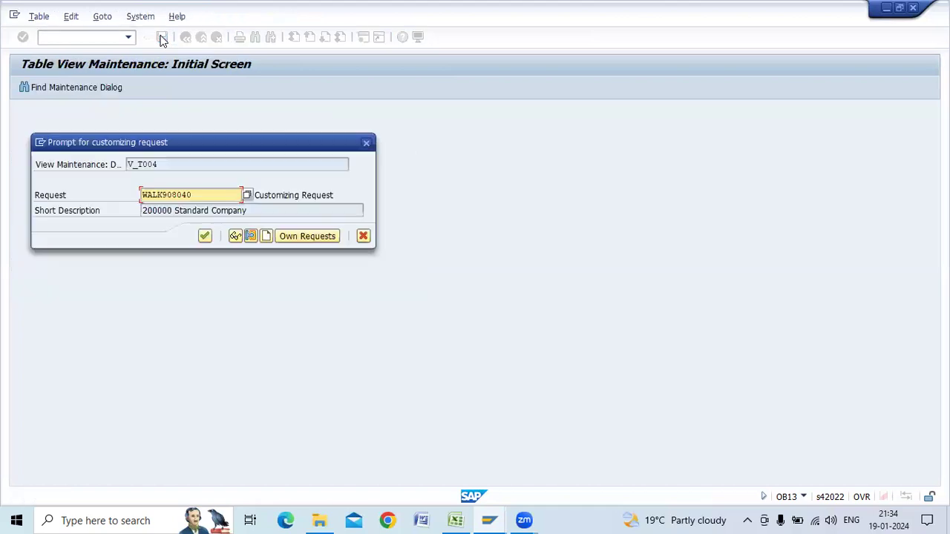
pyautogui.click(205, 236)
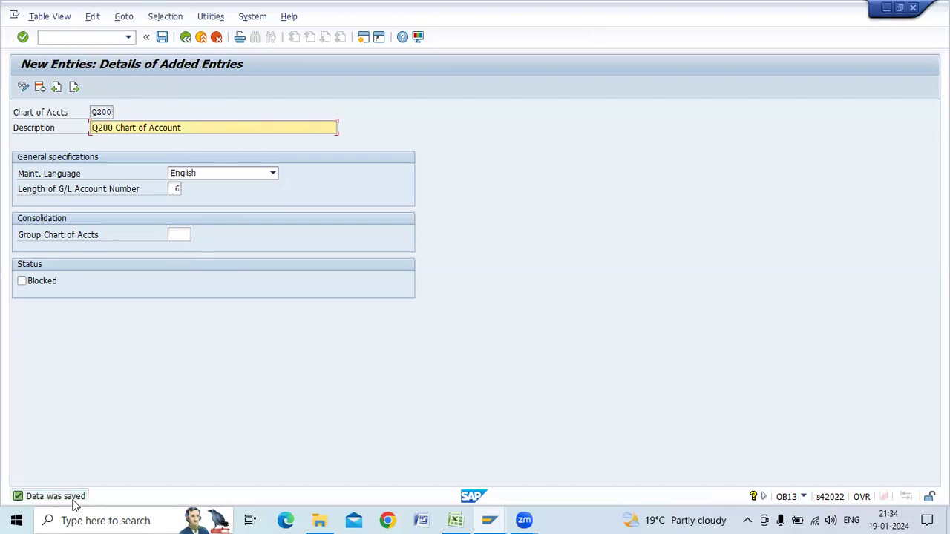
# Go back to the list of charts of accounts, check the Q200 entry, and return to the IMG.
pyautogui.click(186, 38)
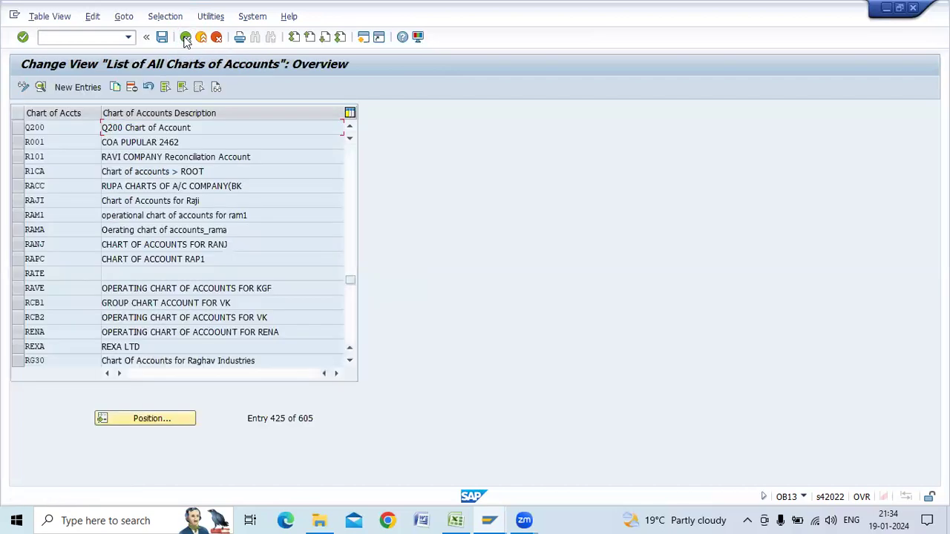
pyautogui.click(17, 130)
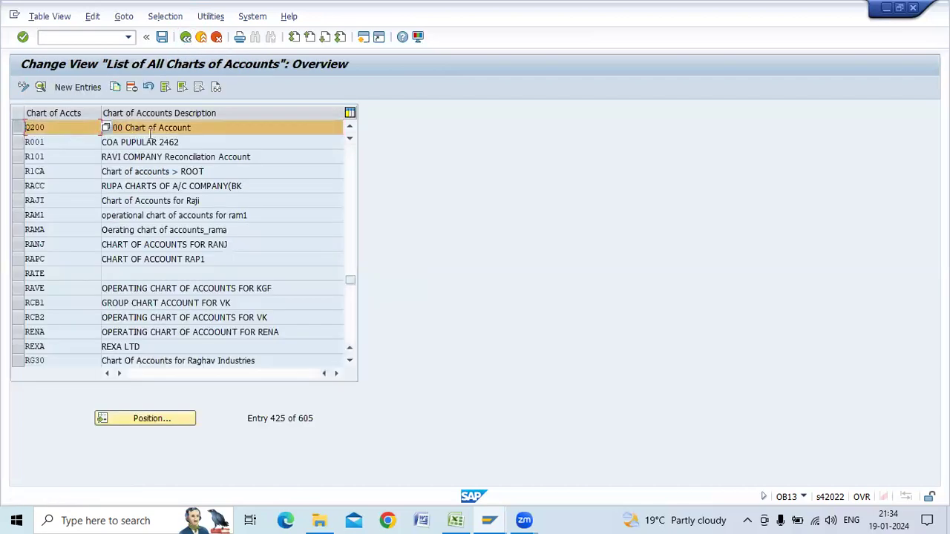
pyautogui.click(185, 39)
pyautogui.click(116, 338)
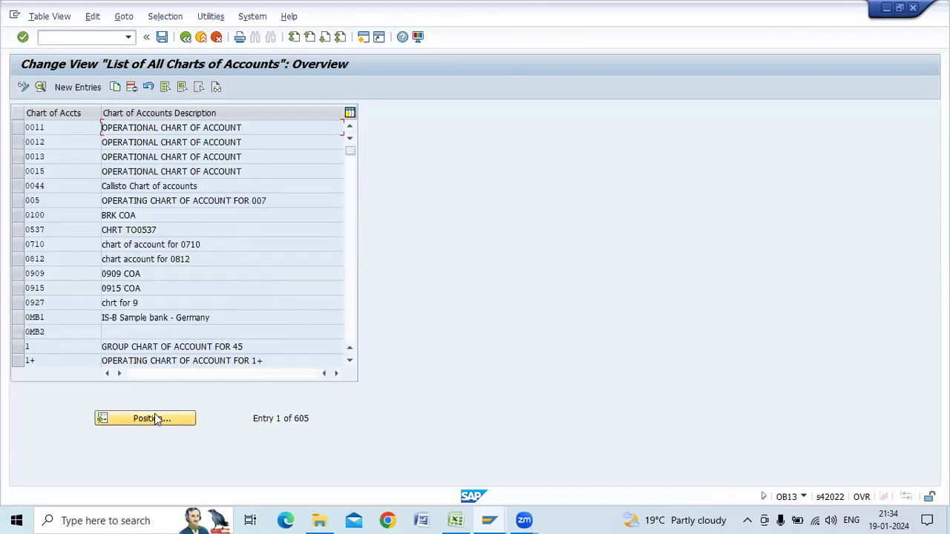
pyautogui.click(154, 418)
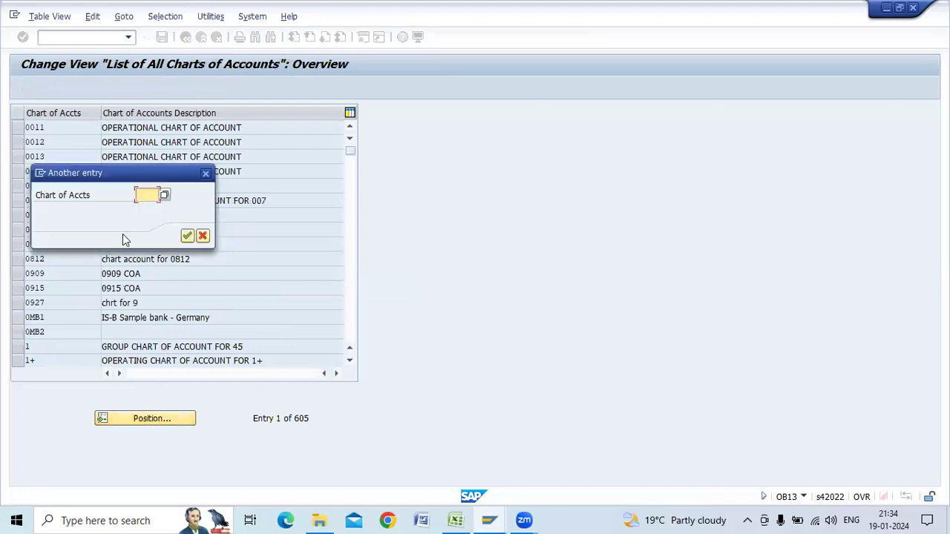
pyautogui.click(205, 173)
pyautogui.click(185, 36)
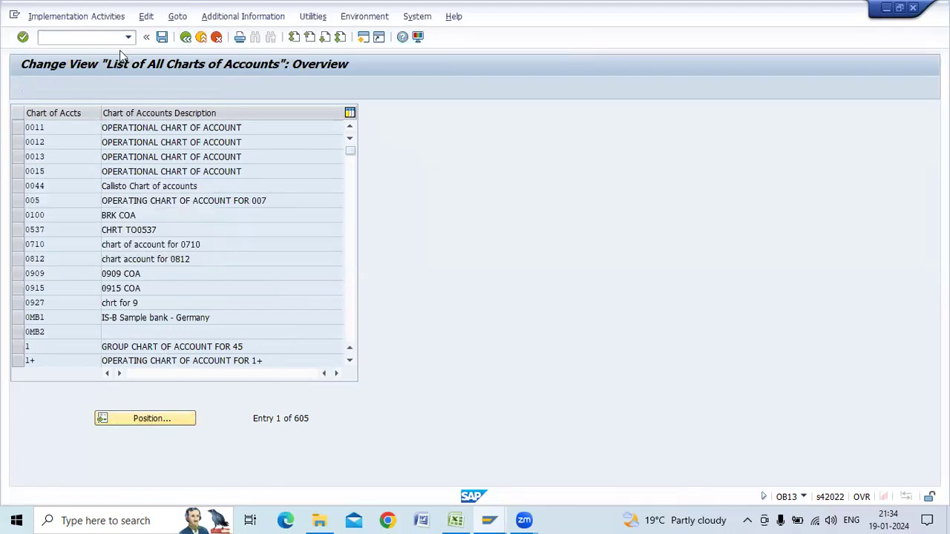
# Open a new SAP session and run transaction OB13 to display the list of all charts of accounts.
pyautogui.click(364, 39)
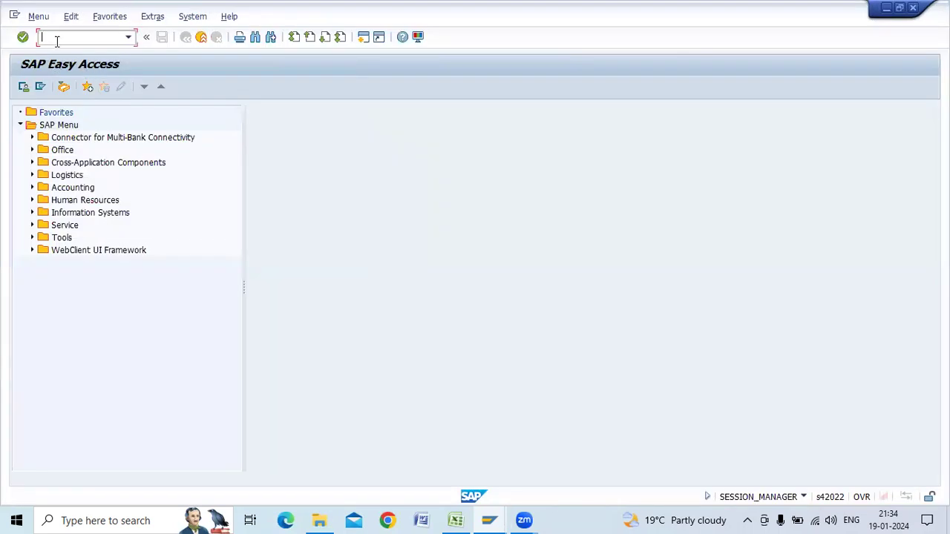
pyautogui.write('ob13')
pyautogui.press('Return')
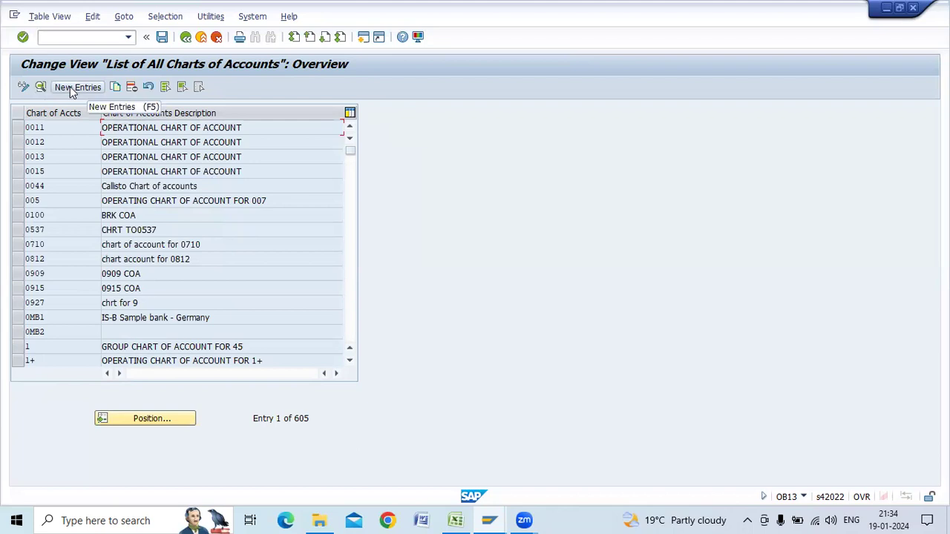
# Position the list of charts of accounts to Q200 and check its row and description.
pyautogui.click(150, 419)
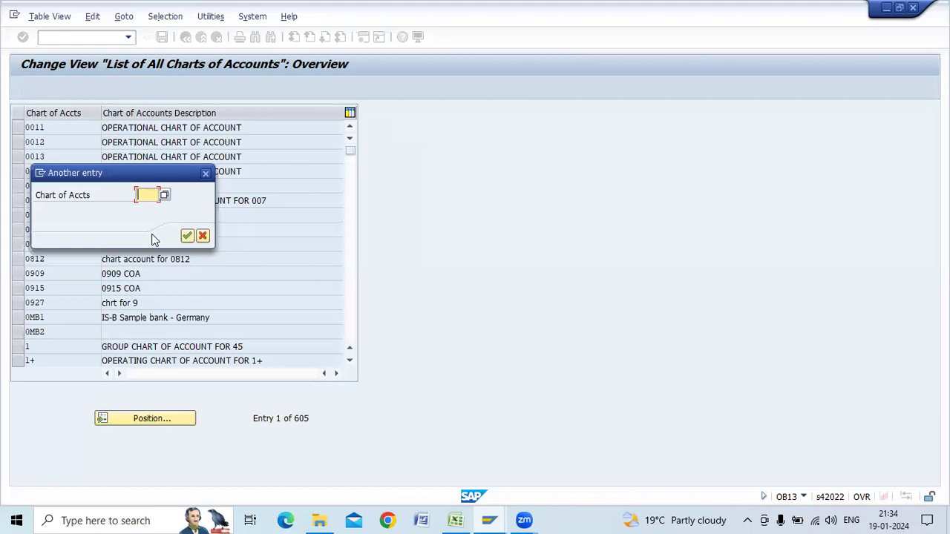
pyautogui.write('Q200')
pyautogui.press('Return')
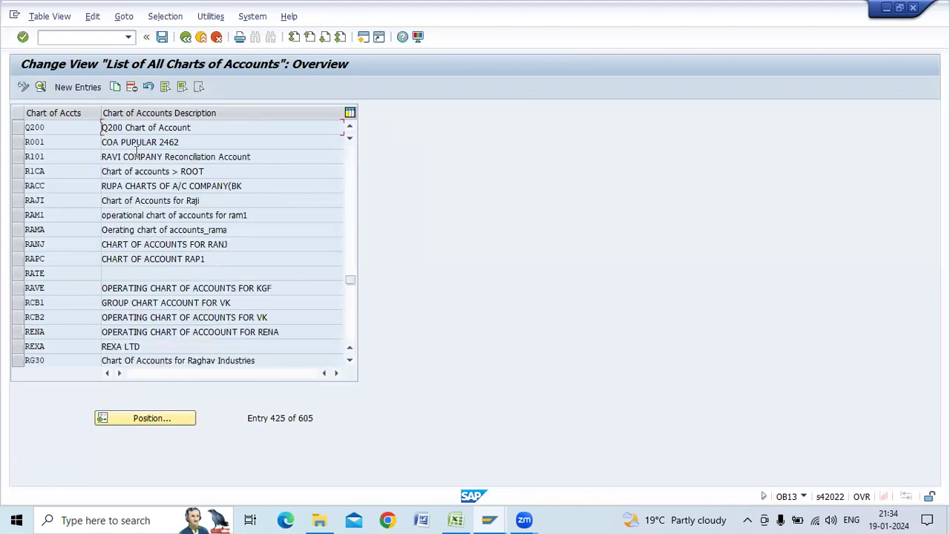
pyautogui.click(22, 128)
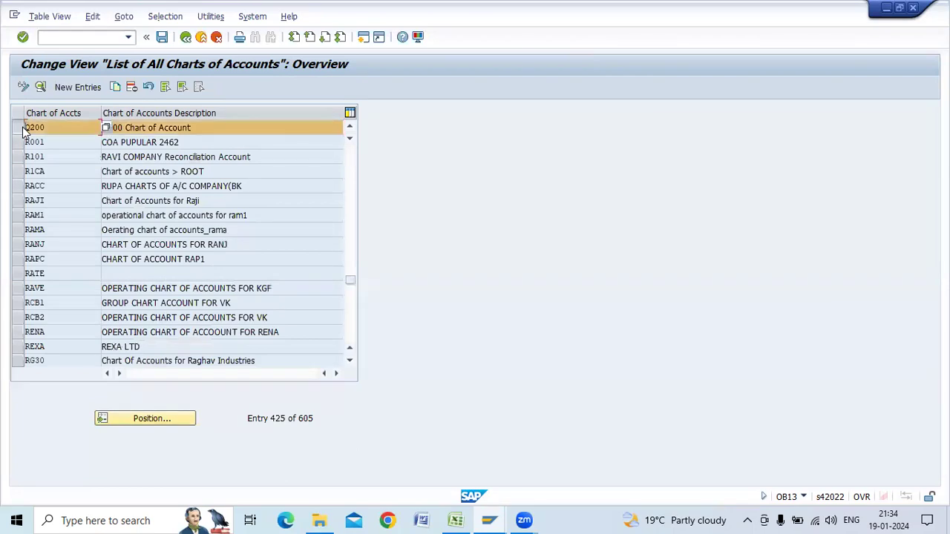
pyautogui.click(204, 129)
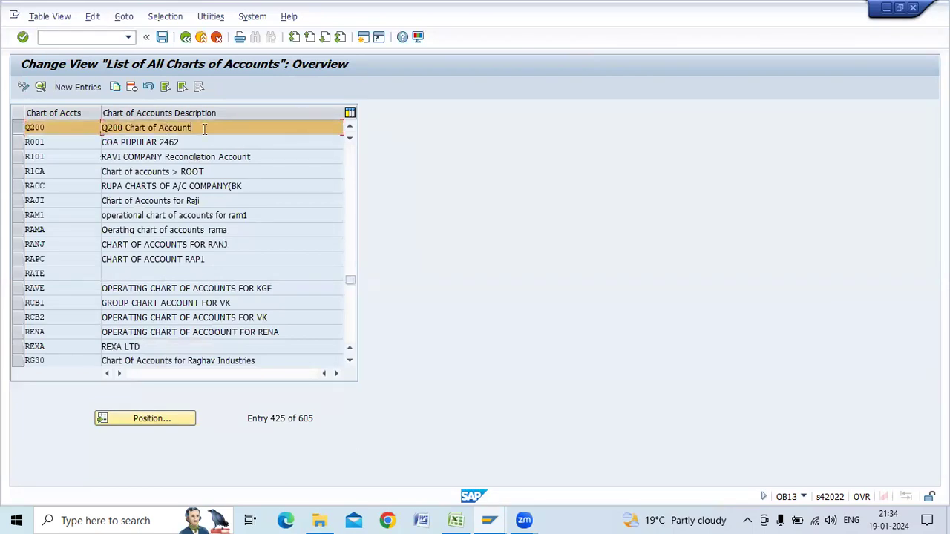
pyautogui.click(20, 128)
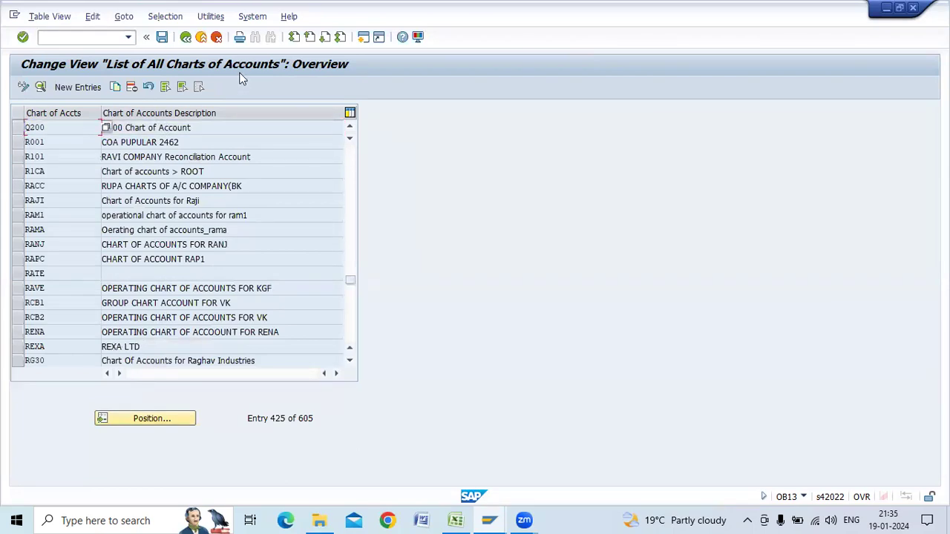
# Leave the list of charts of accounts and switch to Excel's SAP FI CONFIG workbook to read the account group definition on Sheet6.
pyautogui.click(186, 38)
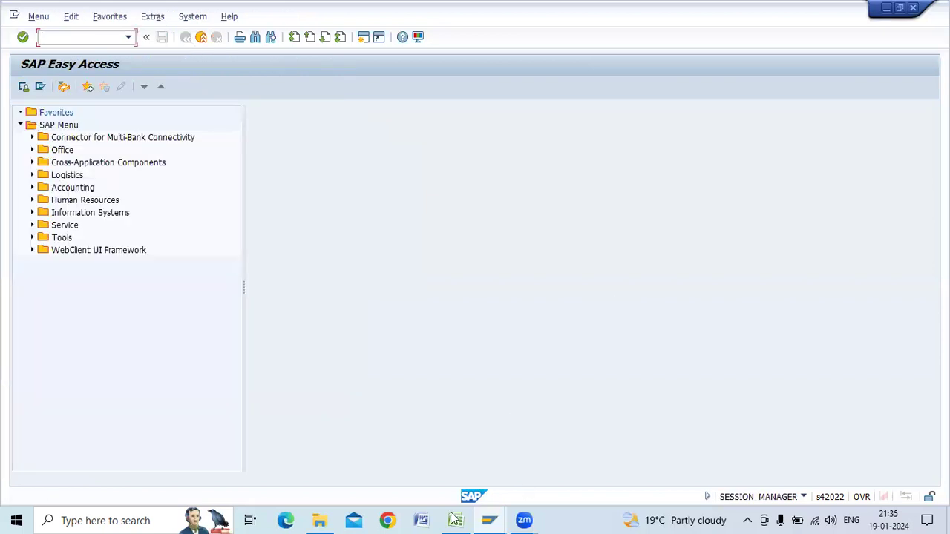
pyautogui.moveTo(458, 519)
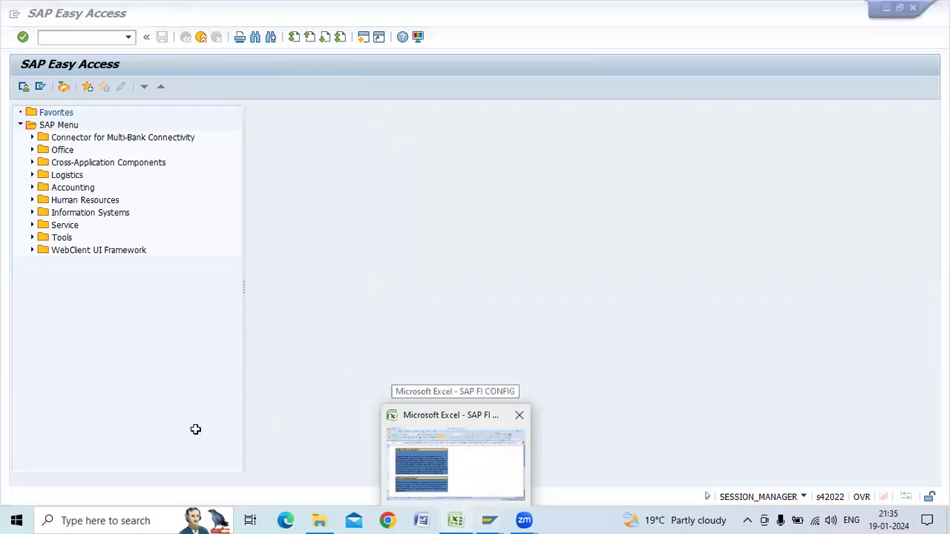
pyautogui.scroll(-1, 286, 372)
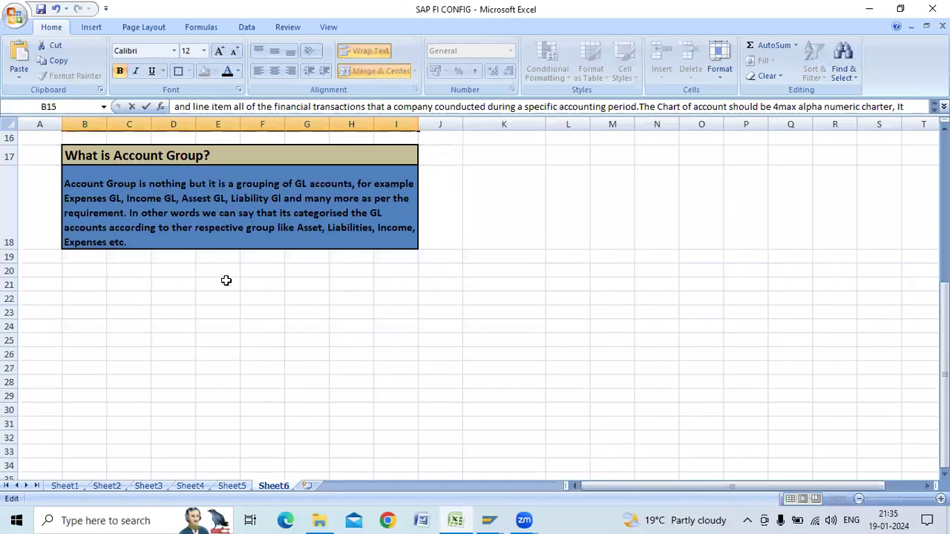
# List the account groups Asset, Liabilities, Income and Expenses in cells E20 to E23, below the account group definition.
pyautogui.click(227, 274)
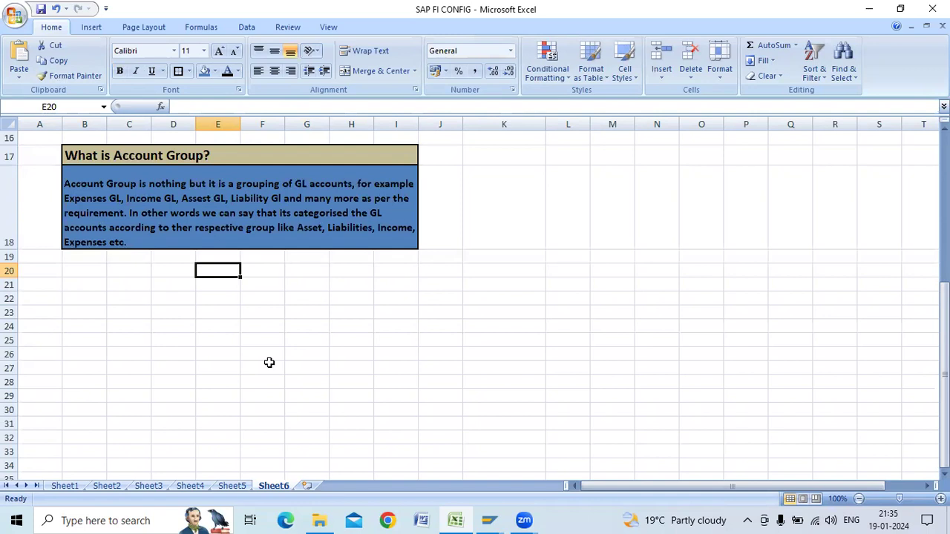
pyautogui.write('A')
pyautogui.press('BackSpace')
pyautogui.write('Asset')
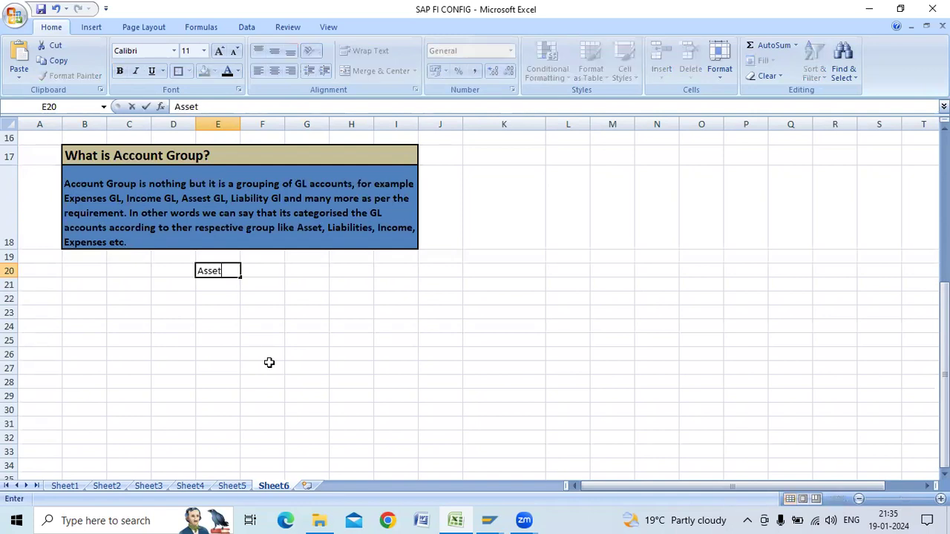
pyautogui.press('Return')
pyautogui.write('Lia')
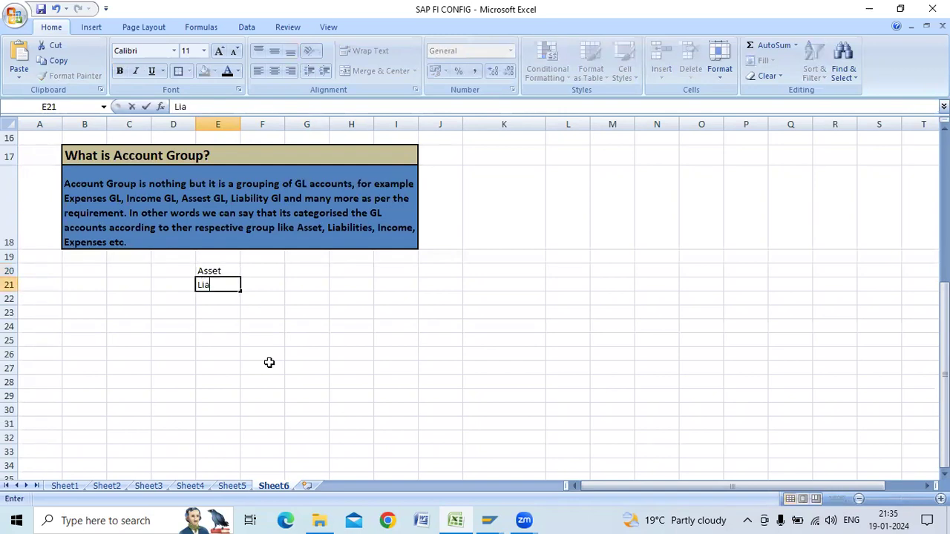
pyautogui.write('bilities')
pyautogui.press('Return')
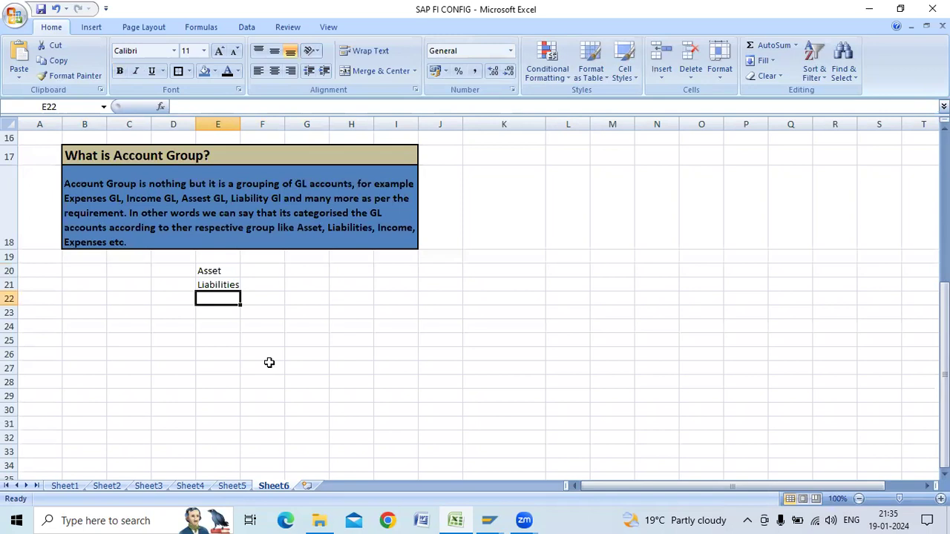
pyautogui.write('Income')
pyautogui.press('Return')
pyautogui.write('E')
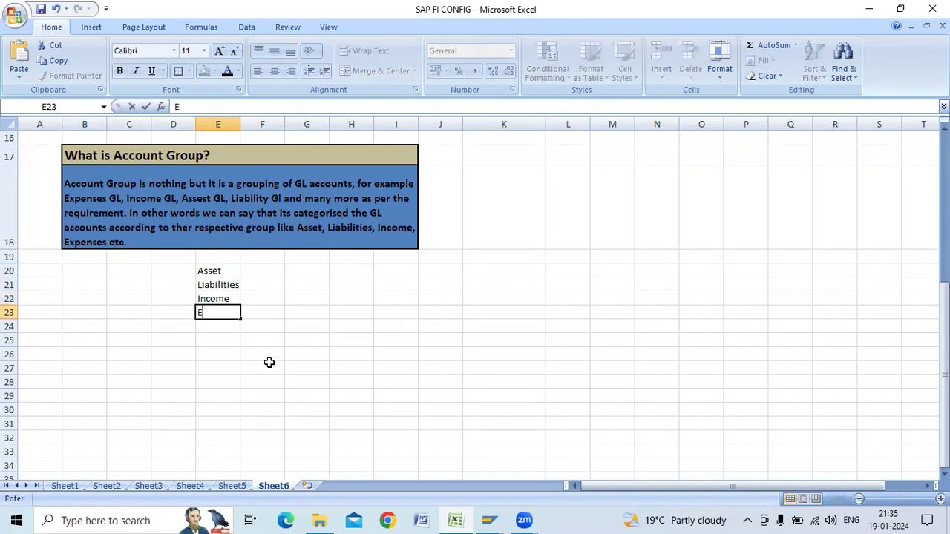
pyautogui.write('xpenses')
# Enter the Asset number range with 100000 as the start in G20 and 199999 as the end in I20.
pyautogui.click(272, 270)
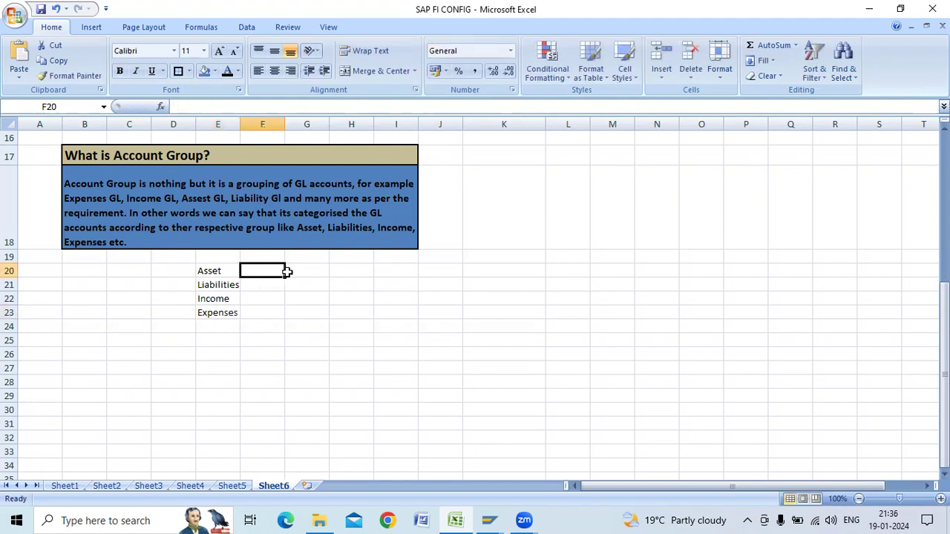
pyautogui.click(302, 272)
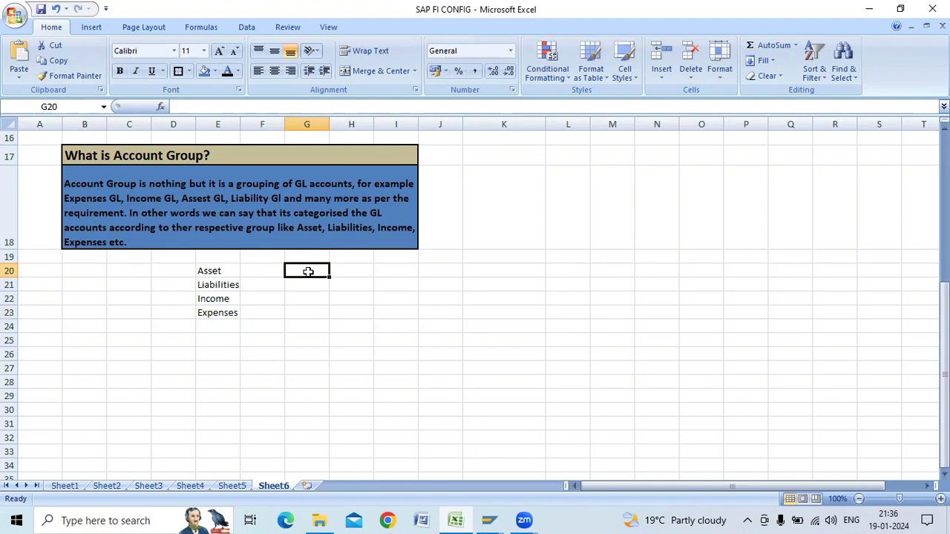
pyautogui.write('1')
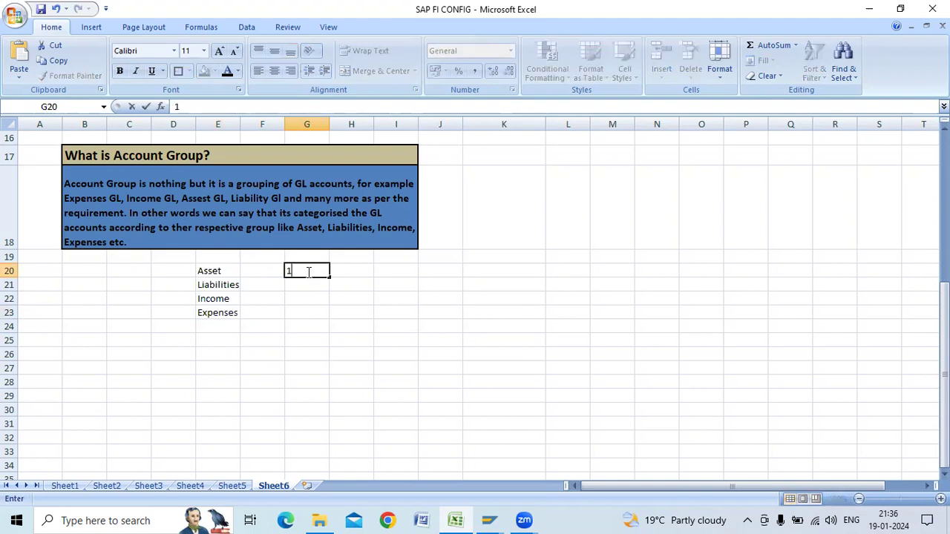
pyautogui.write('0000')
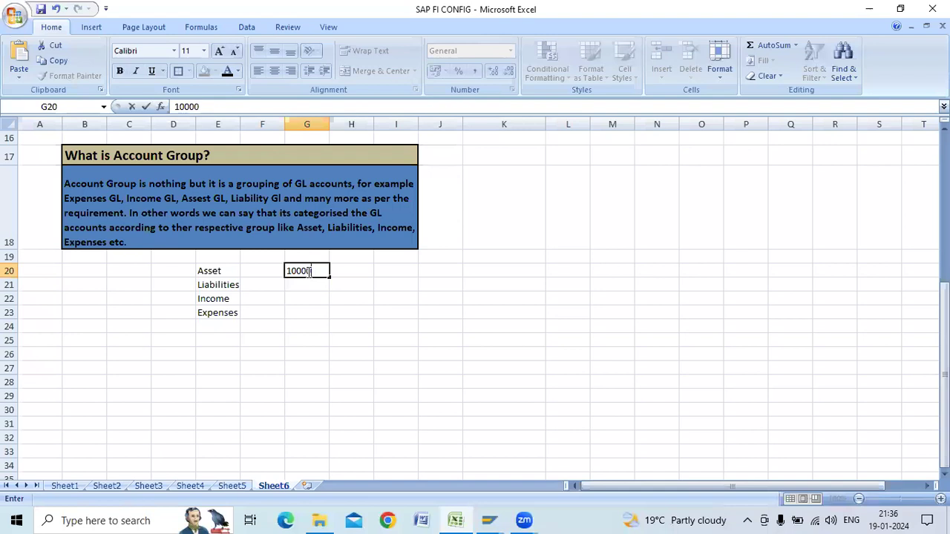
pyautogui.write('0')
pyautogui.click(390, 269)
pyautogui.write('1')
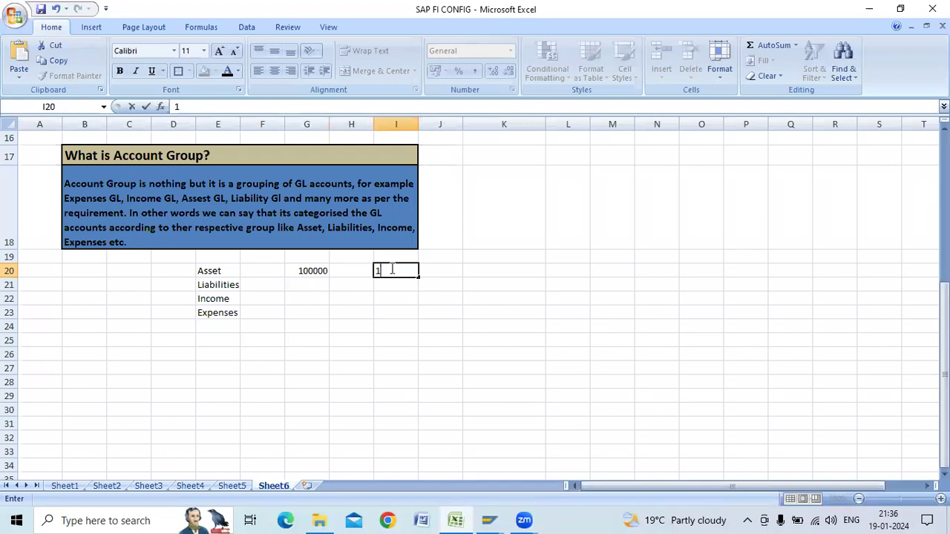
pyautogui.write('99999')
# Enter the Liabilities number range with 200000 as the start in G21 and 299999 as the end in I21.
pyautogui.click(311, 286)
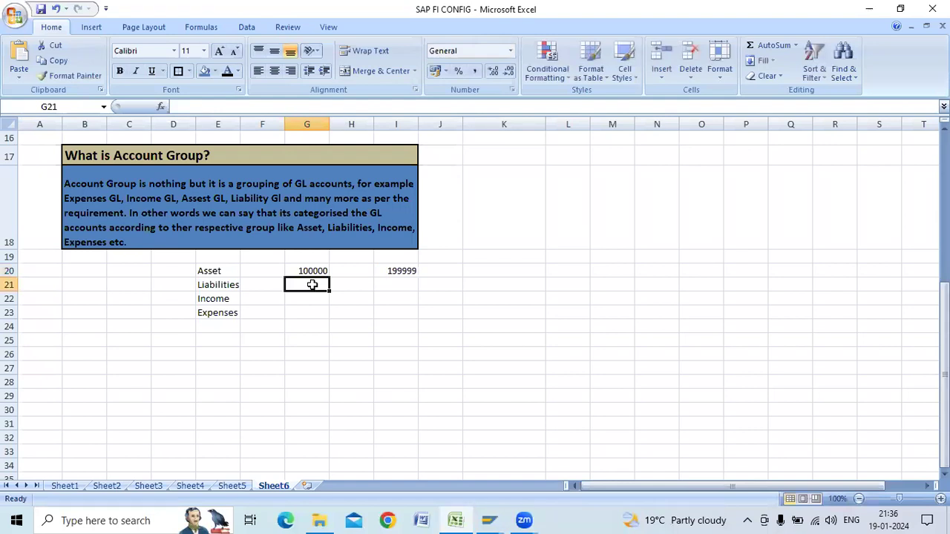
pyautogui.write('200')
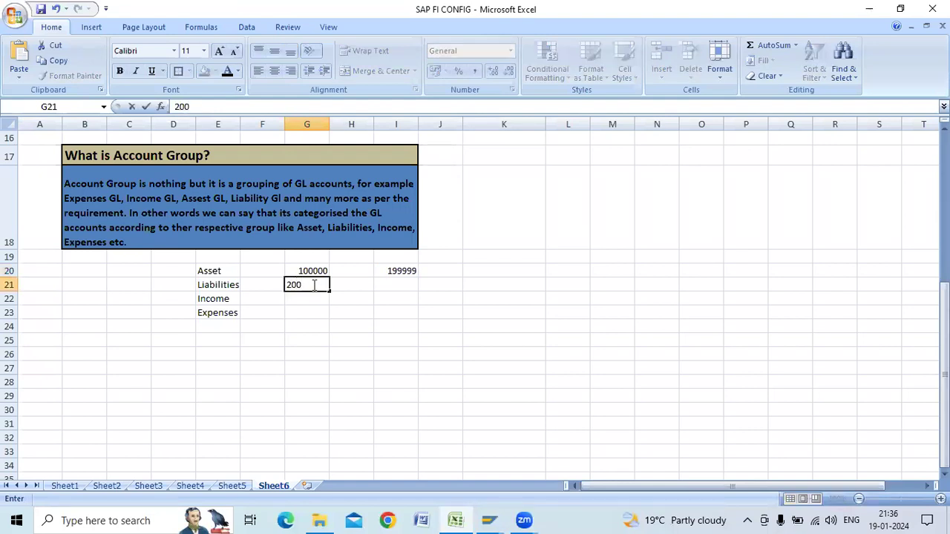
pyautogui.write('000')
pyautogui.click(403, 286)
pyautogui.write('2')
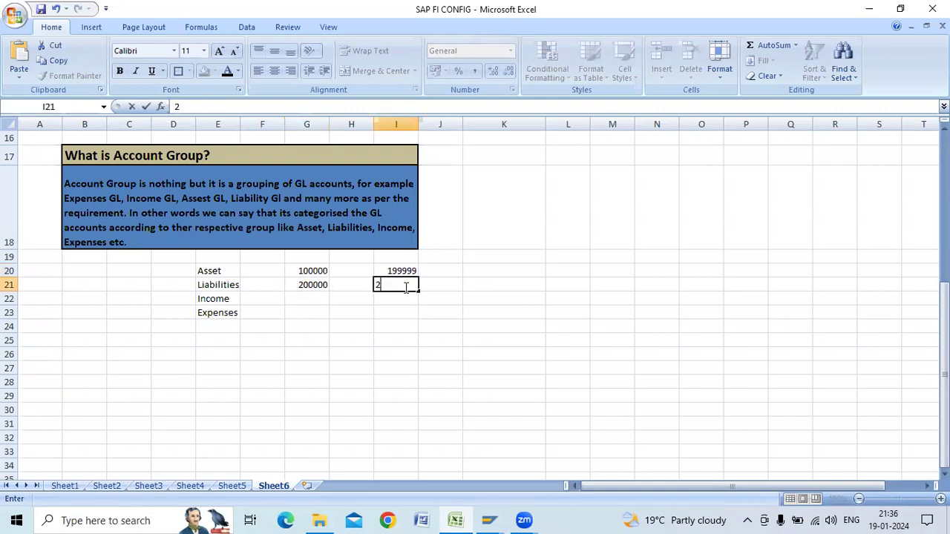
pyautogui.write('99999')
# Enter the Income number range with 300000 as the start in G22 and 399999 as the end in I22.
pyautogui.click(309, 298)
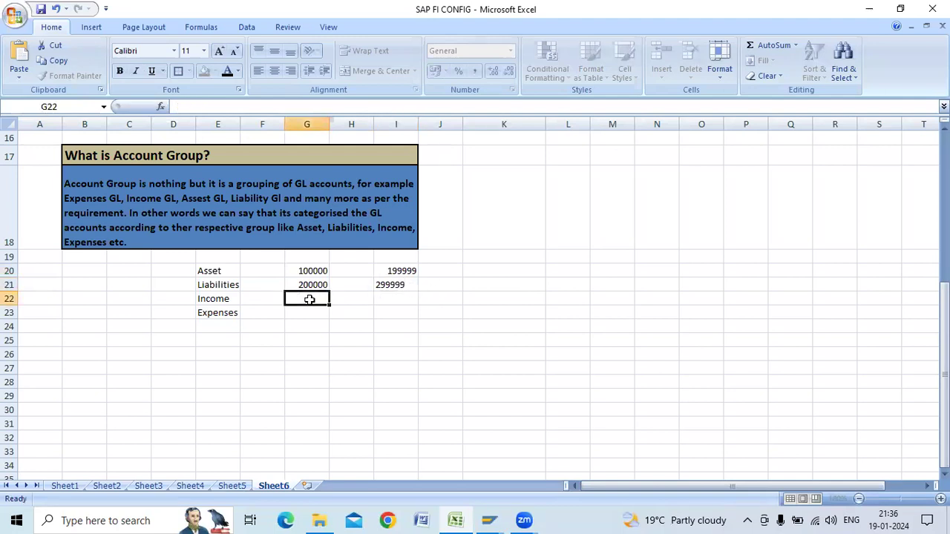
pyautogui.write('30000')
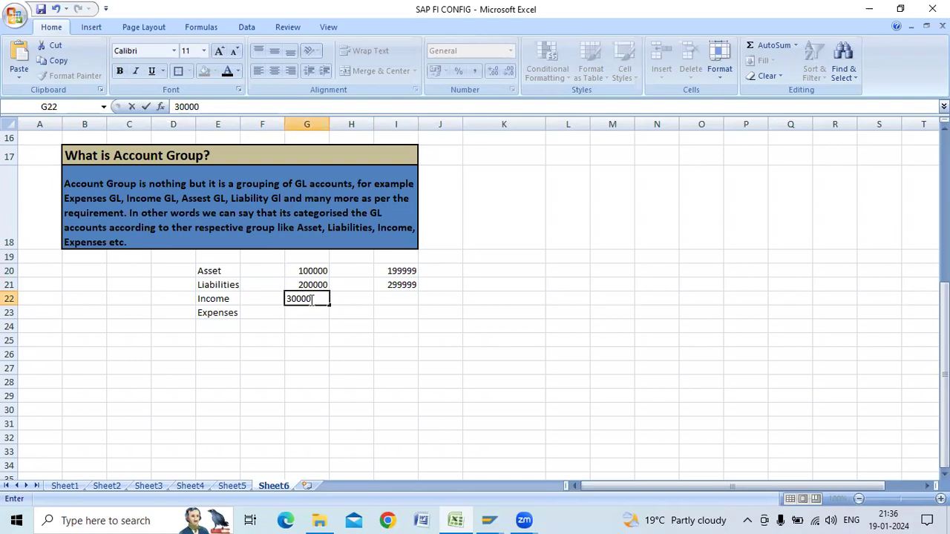
pyautogui.write('0')
pyautogui.click(394, 300)
pyautogui.write('3')
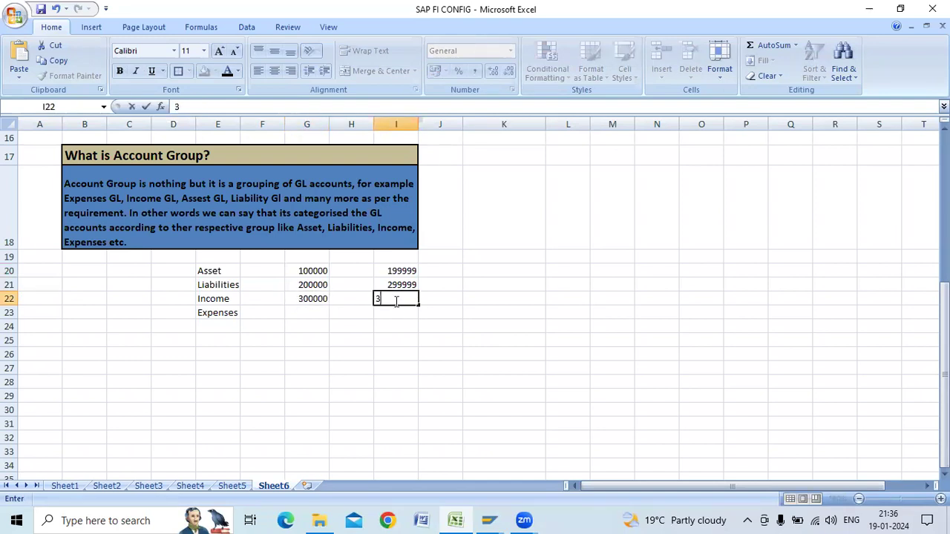
pyautogui.write('99999')
# Enter the Expenses number range from 400000 in G23 to 499999 in I23, and select the account group table E20:I23.
pyautogui.click(320, 313)
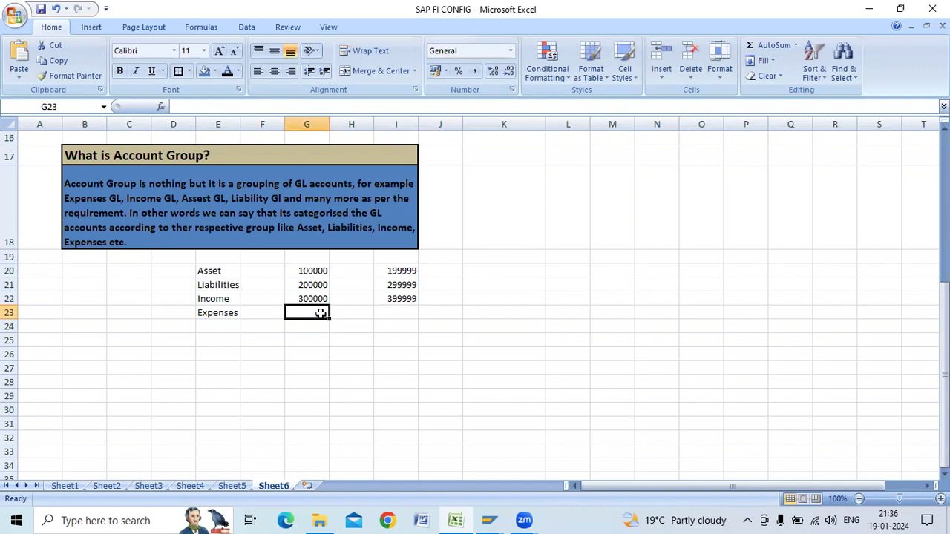
pyautogui.write('40')
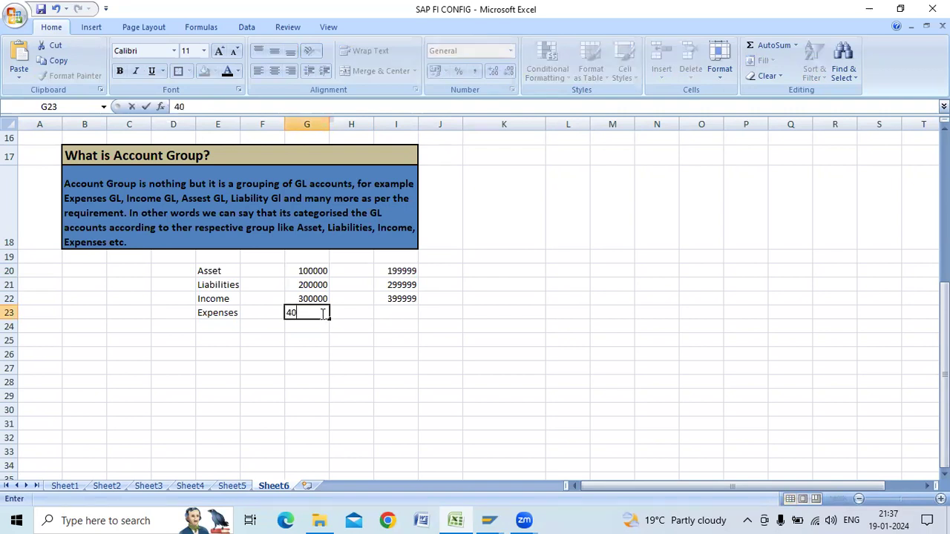
pyautogui.write('0000')
pyautogui.click(405, 312)
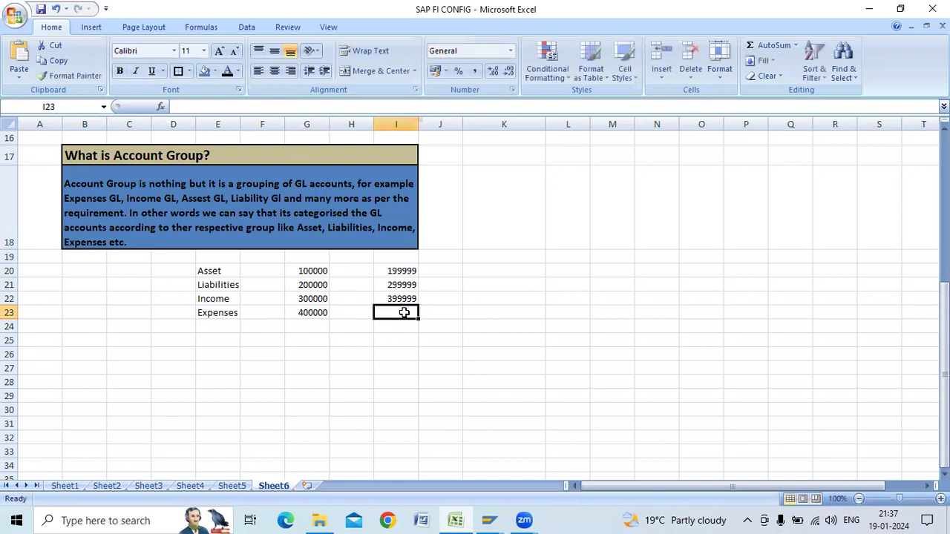
pyautogui.write('49')
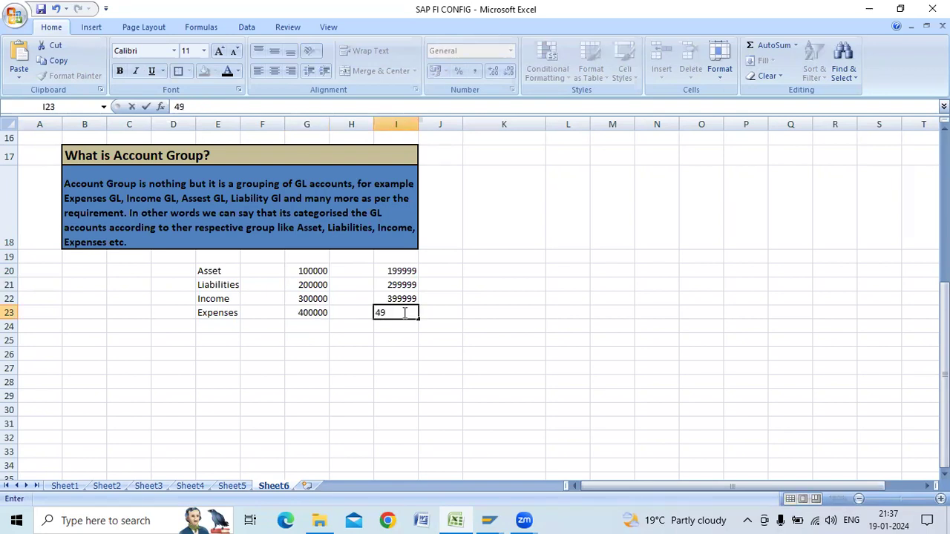
pyautogui.write('9999')
pyautogui.click(383, 361)
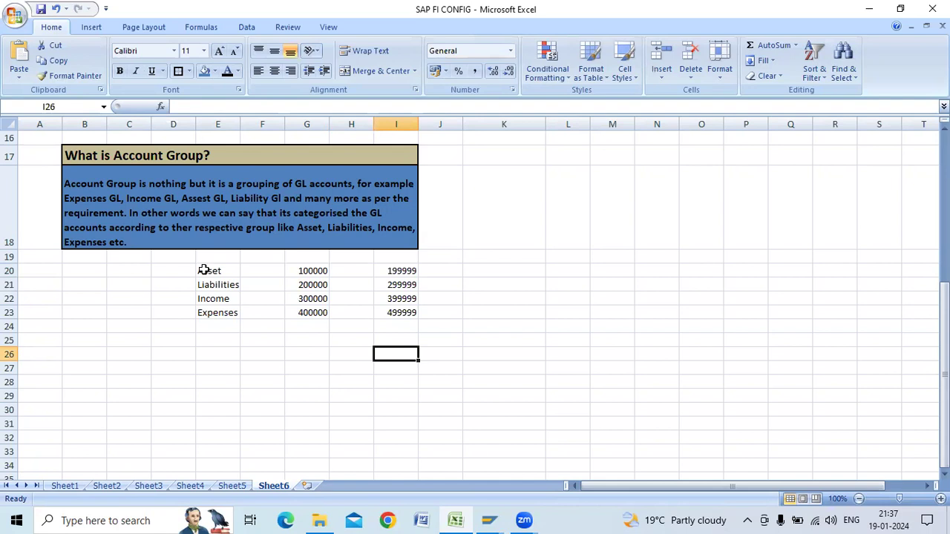
pyautogui.moveTo(204, 270); pyautogui.dragTo(377, 312)
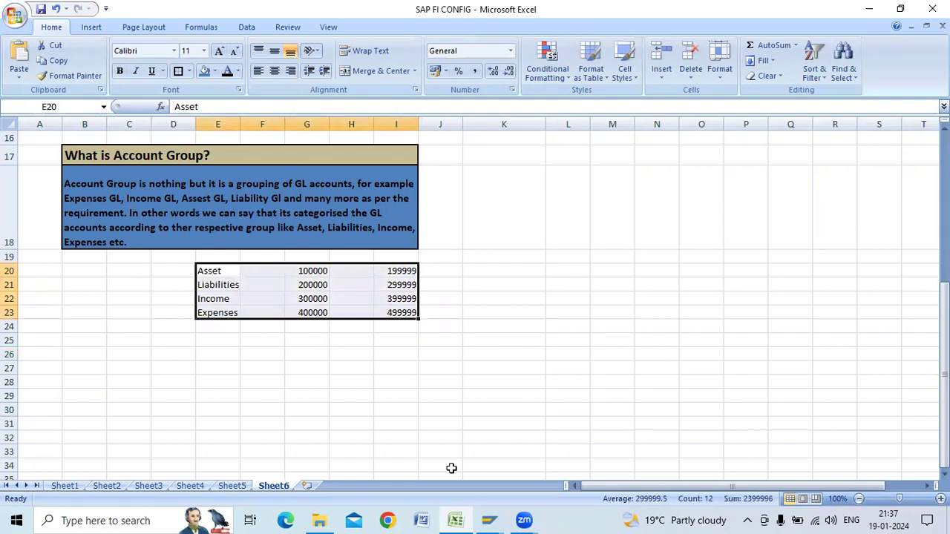
# Switch to the SAP Display IMG session, collapse the Financial Accounting structure level by level, and go back to SAP Easy Access.
pyautogui.click(491, 519)
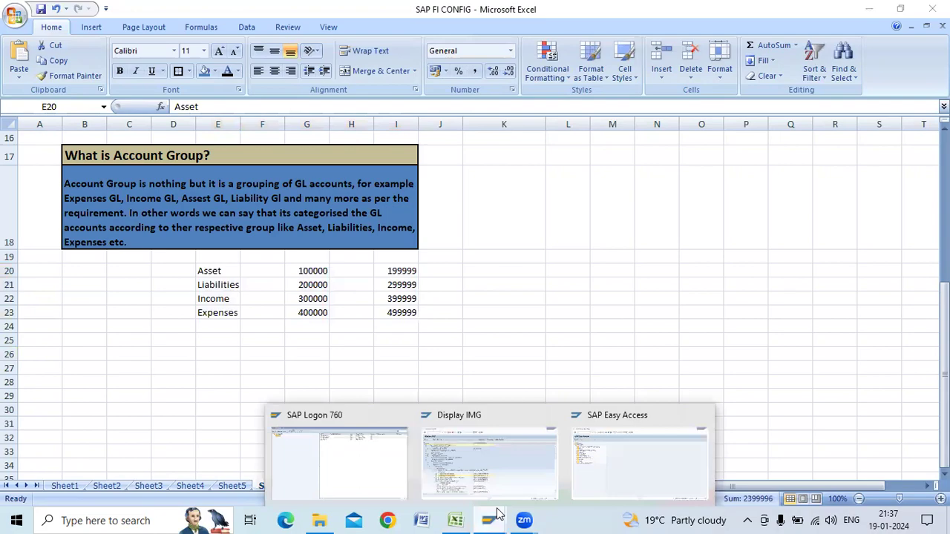
pyautogui.click(498, 486)
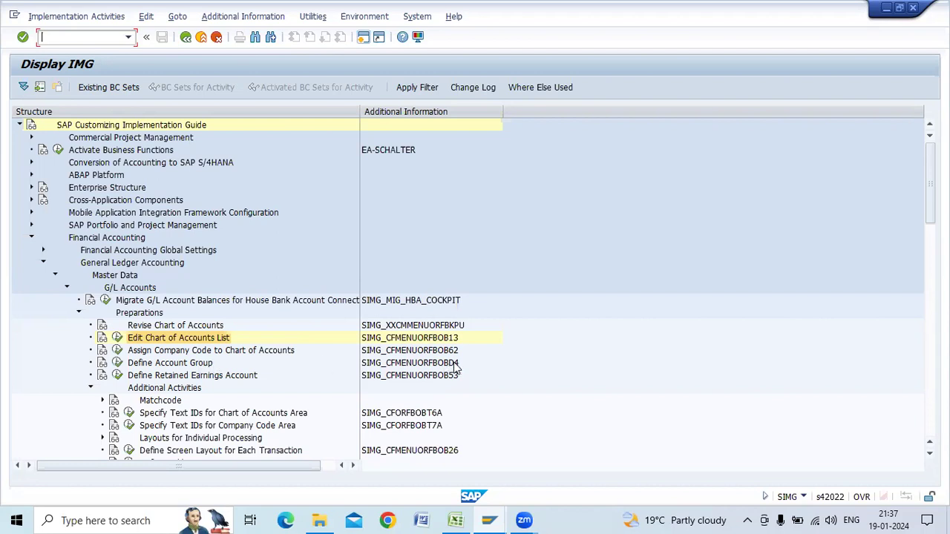
pyautogui.click(78, 312)
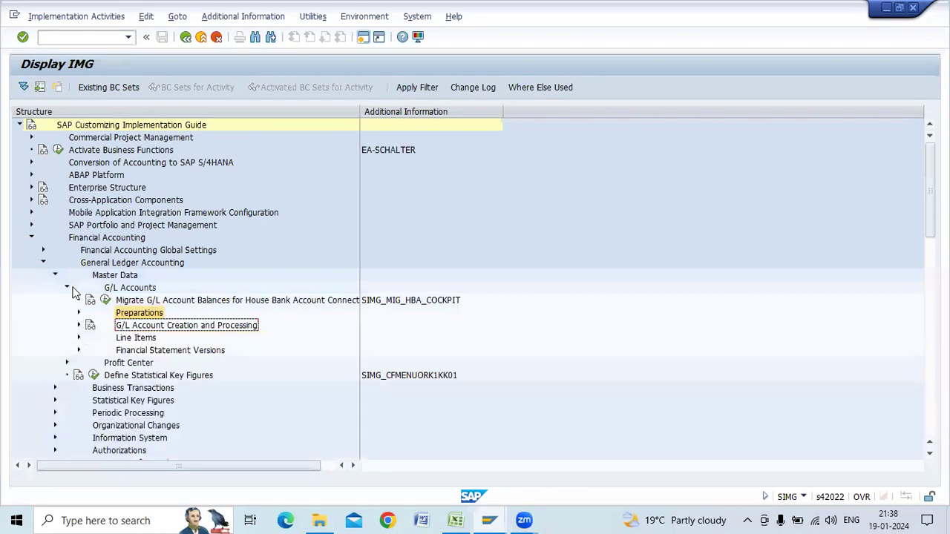
pyautogui.click(67, 287)
pyautogui.click(54, 274)
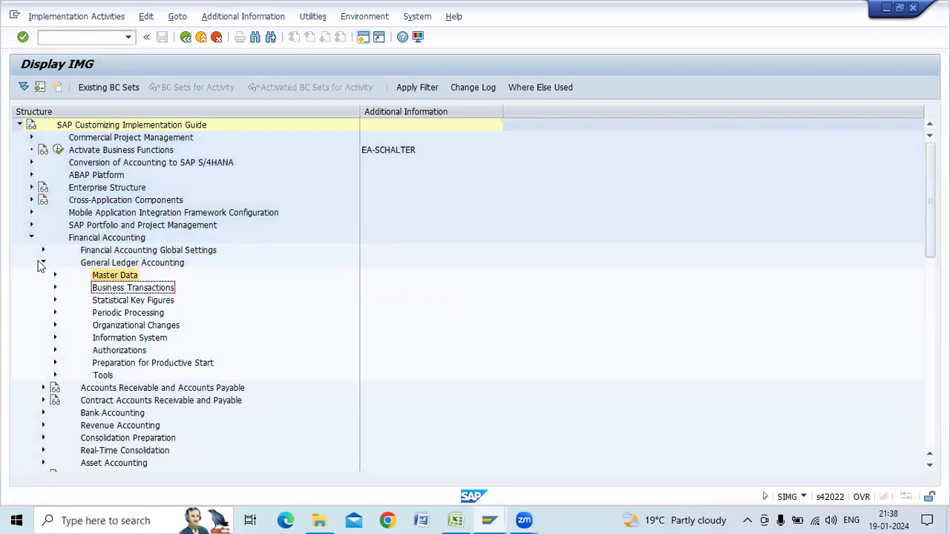
pyautogui.click(42, 262)
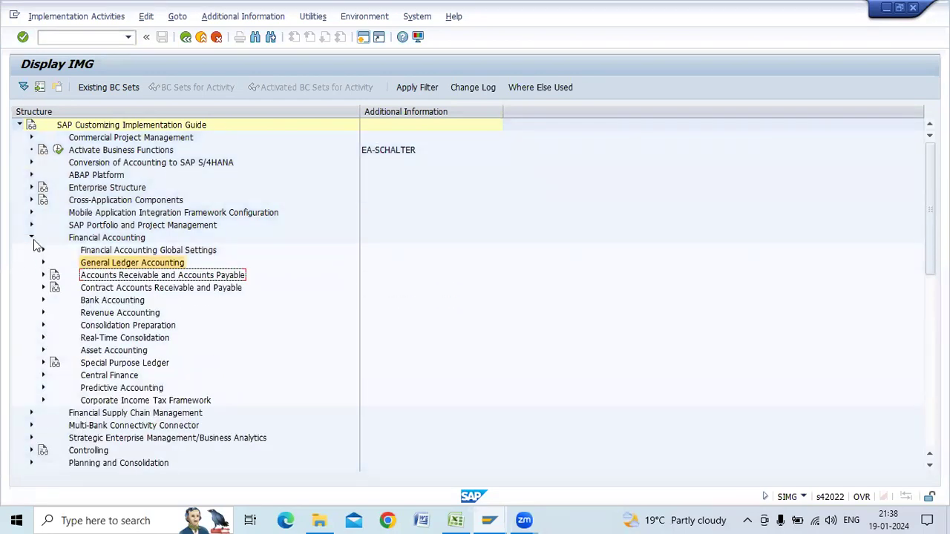
pyautogui.click(32, 237)
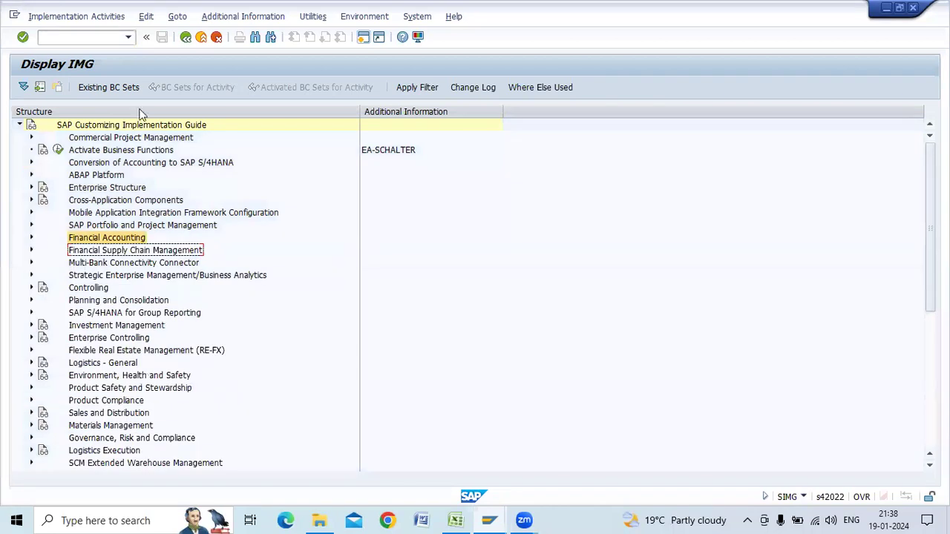
pyautogui.click(186, 37)
pyautogui.click(186, 38)
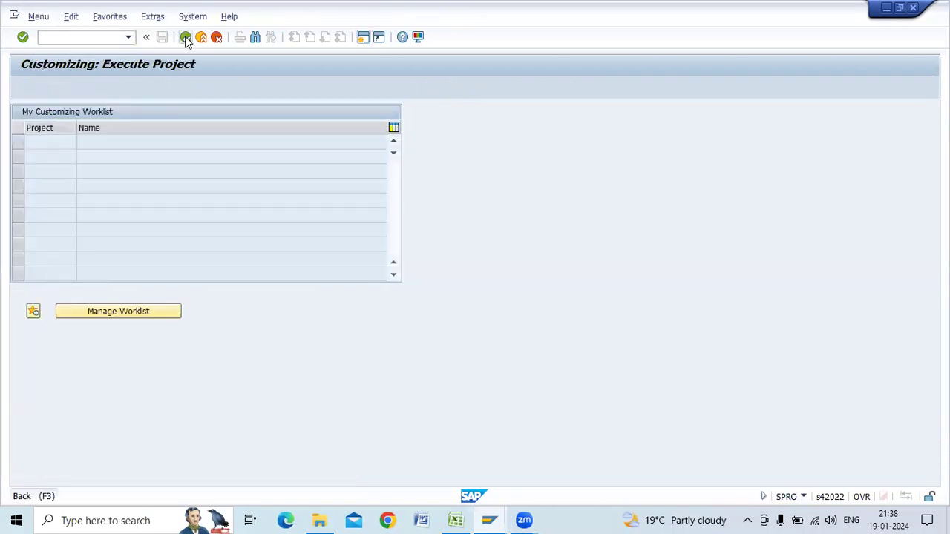
# Run transaction spro to reach Display IMG and expand Financial Accounting, General Ledger Accounting, Master Data, G/L Accounts, Preparations.
pyautogui.click(89, 37)
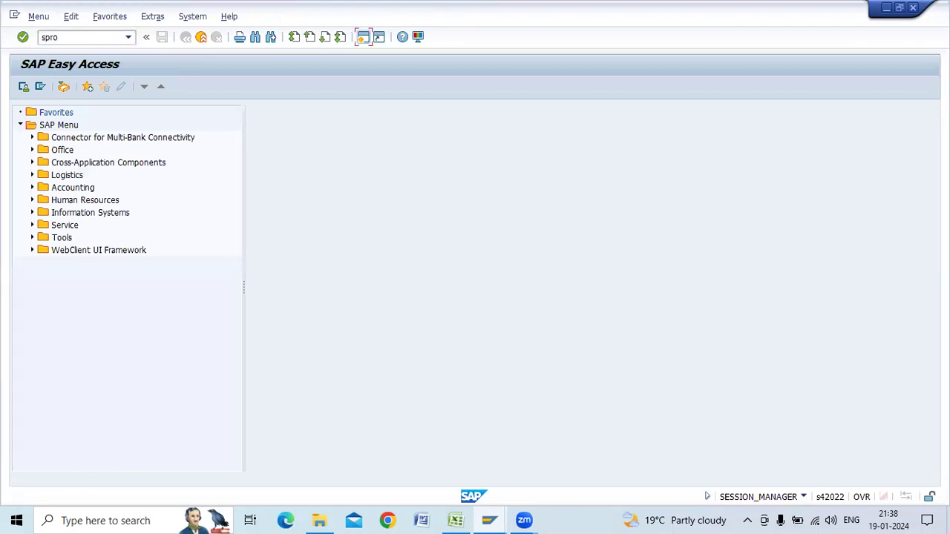
pyautogui.press('Return')
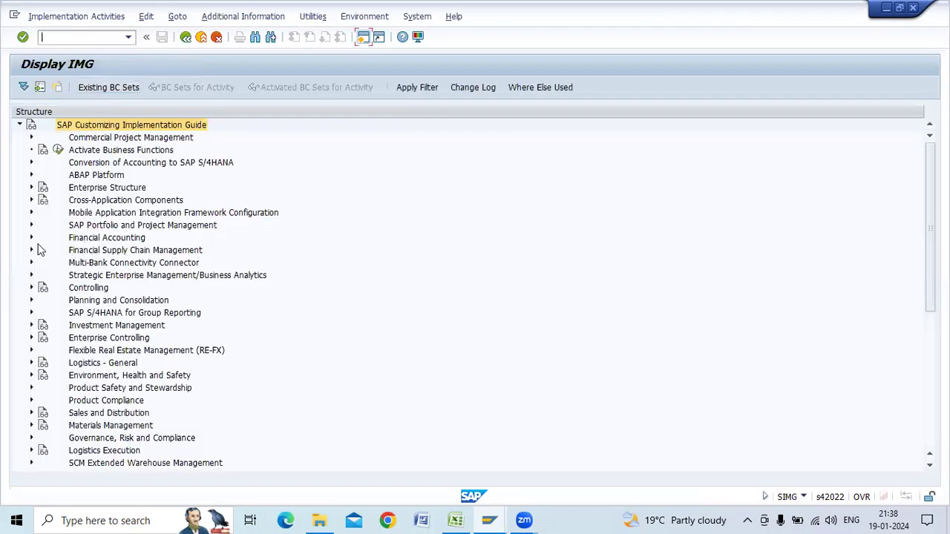
pyautogui.click(31, 238)
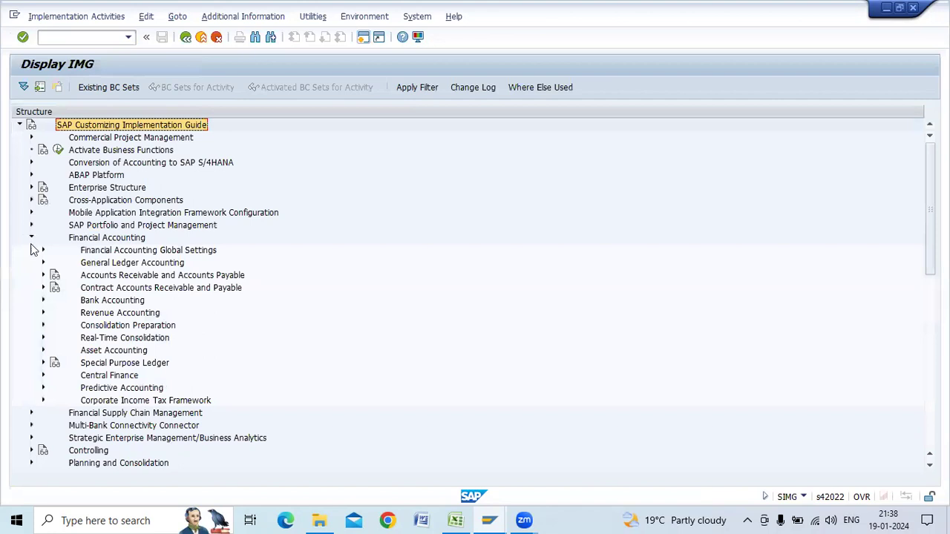
pyautogui.click(43, 263)
pyautogui.click(55, 275)
pyautogui.click(66, 288)
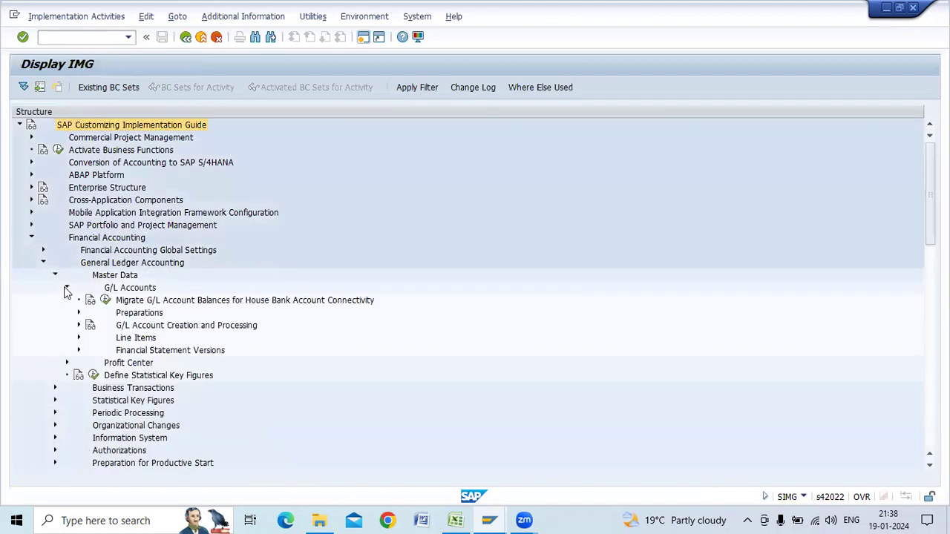
pyautogui.click(78, 313)
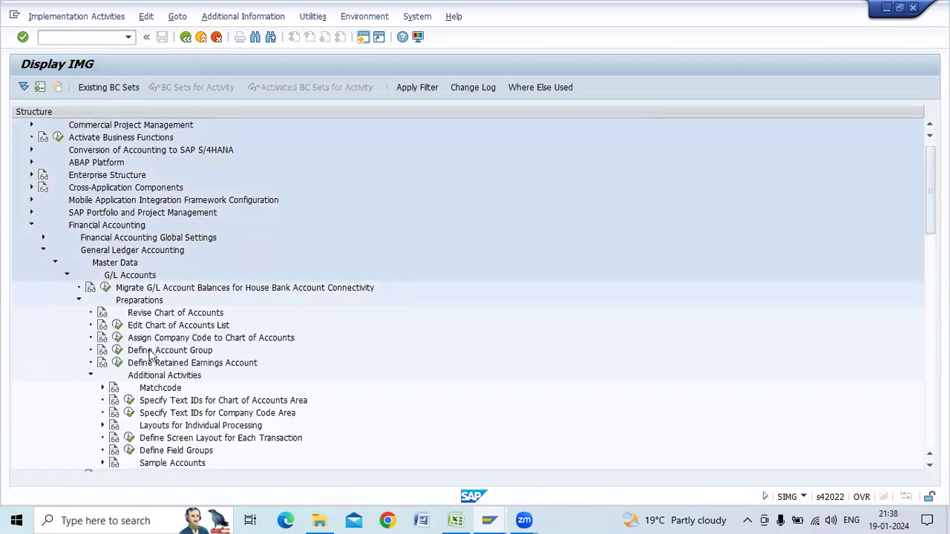
# Show the IMG activity keys in an Additional Information column beside the structure and adjust the column width.
pyautogui.click(269, 16)
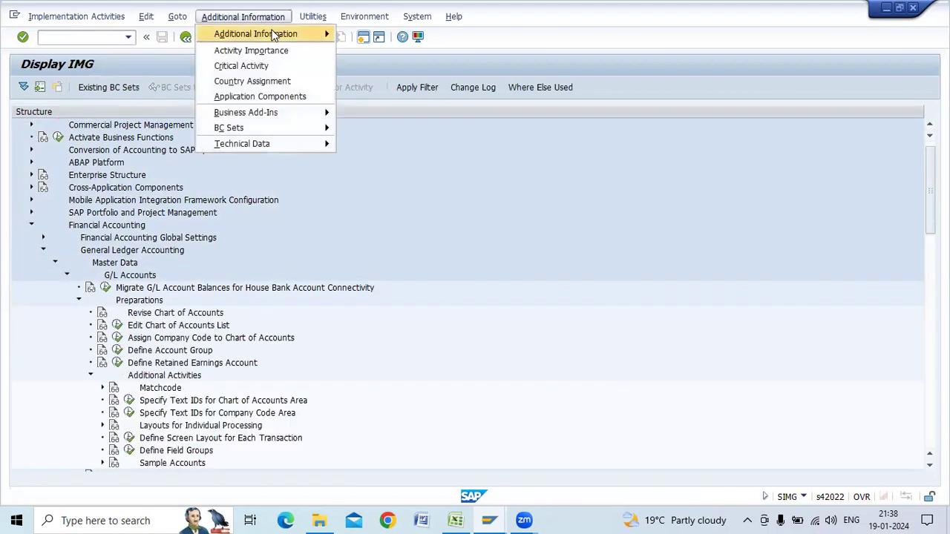
pyautogui.moveTo(272, 34)
pyautogui.moveTo(383, 64)
pyautogui.click(479, 64)
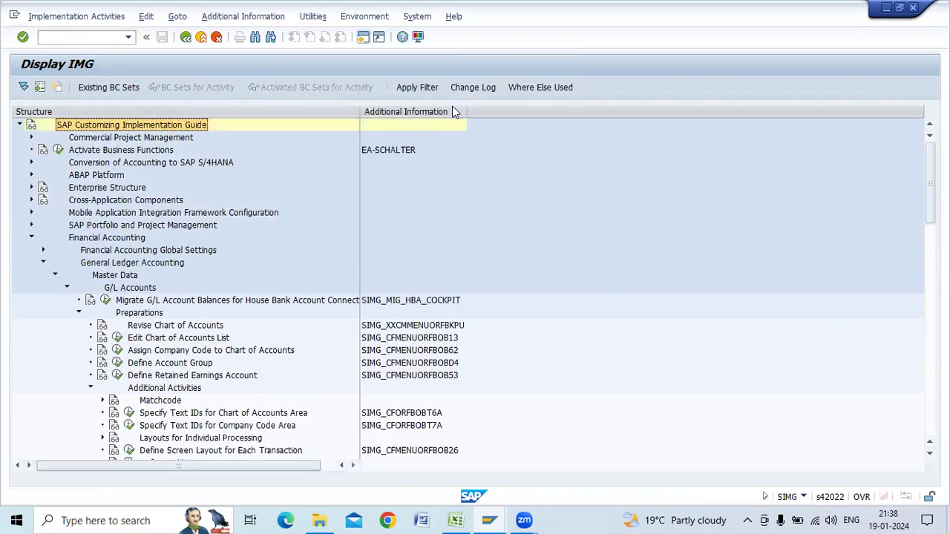
pyautogui.moveTo(464, 108); pyautogui.dragTo(494, 113)
# Execute the Define Account Group activity and start new entries in the G/L Account Groups table.
pyautogui.click(118, 363)
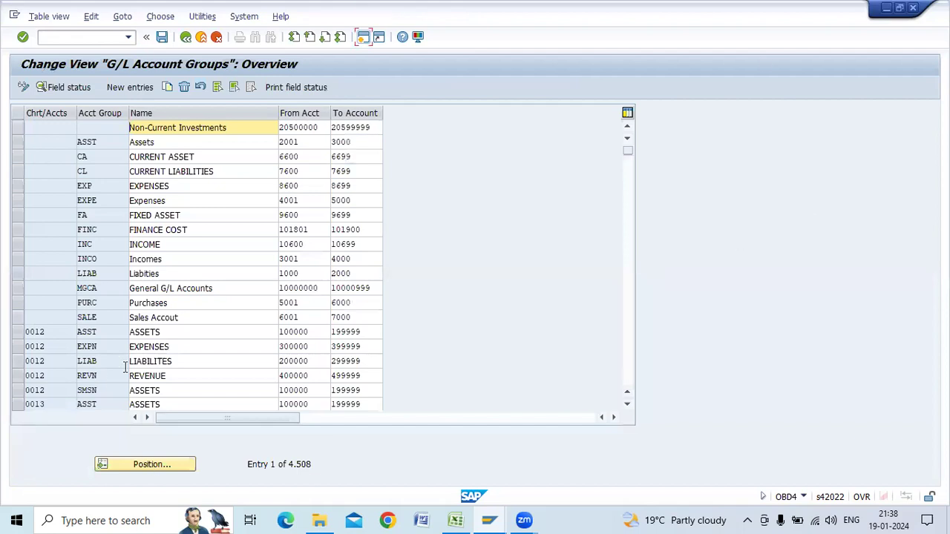
pyautogui.click(134, 88)
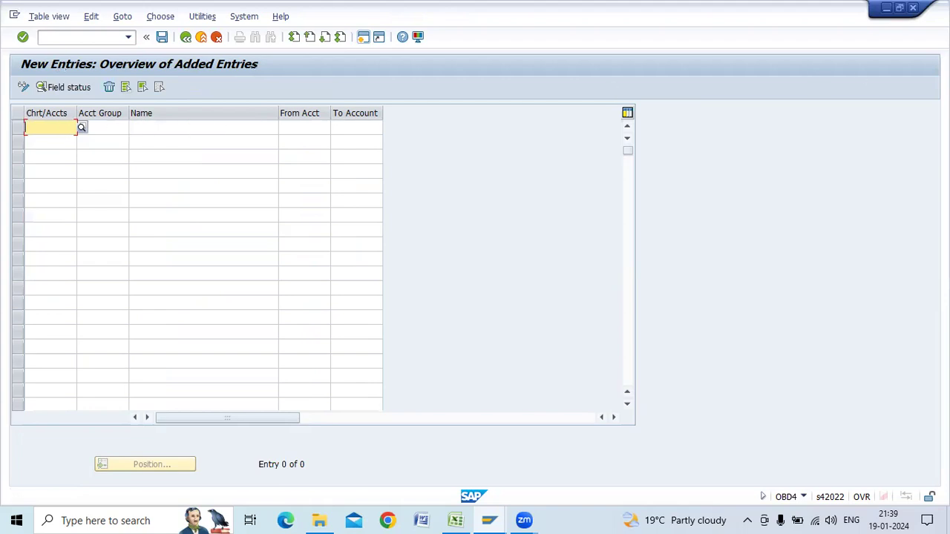
# Switch to the Excel workbook and enter the chart of accounts code Q200 in C20 beside Asset.
pyautogui.click(456, 521)
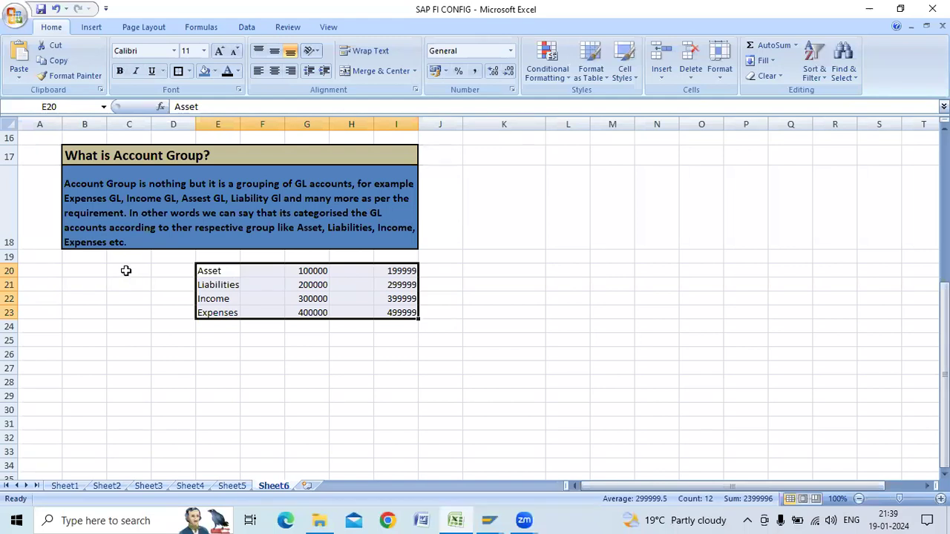
pyautogui.click(127, 270)
pyautogui.write('q2')
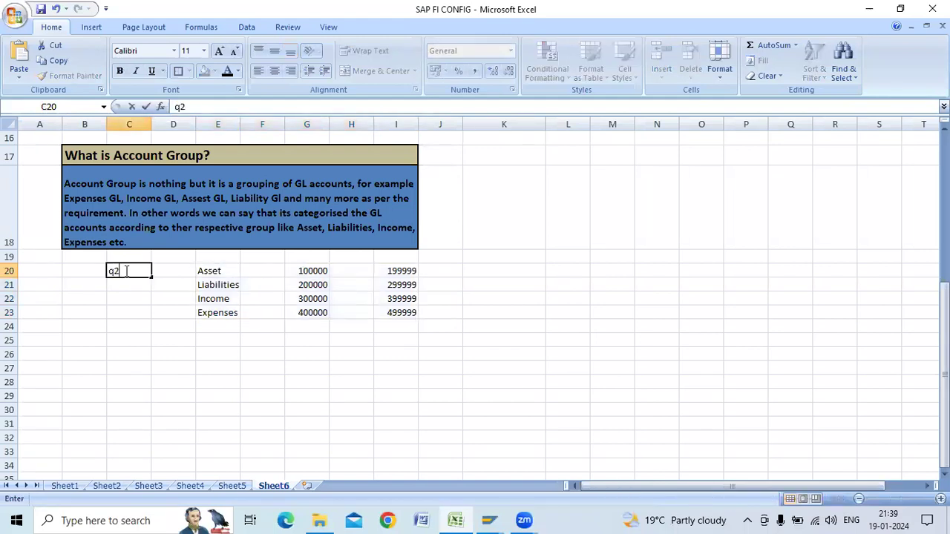
pyautogui.press('BackSpace')
pyautogui.press('BackSpace')
pyautogui.write('Q200')
pyautogui.click(236, 397)
# Fill Q200 down from C20 to C23 as copied cells instead of a series.
pyautogui.click(131, 271)
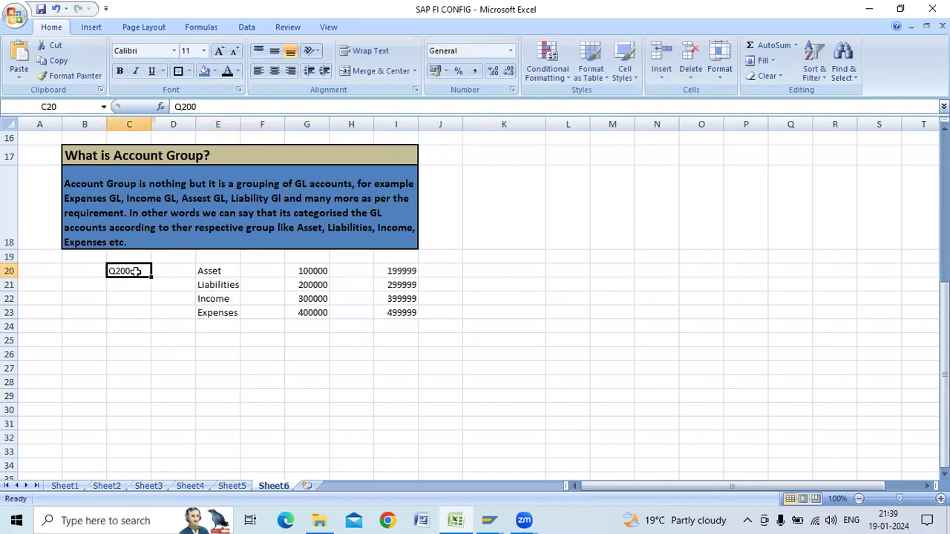
pyautogui.moveTo(150, 275); pyautogui.dragTo(149, 318)
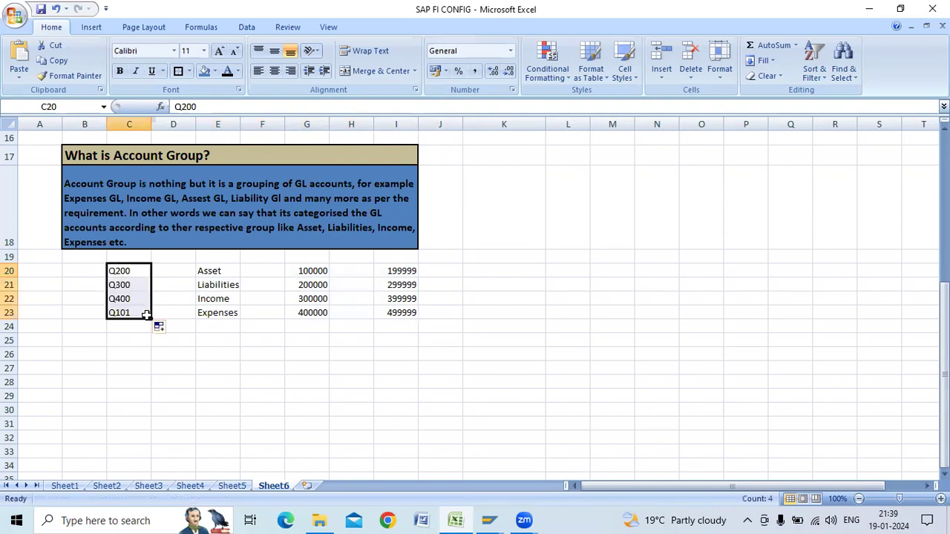
pyautogui.click(159, 326)
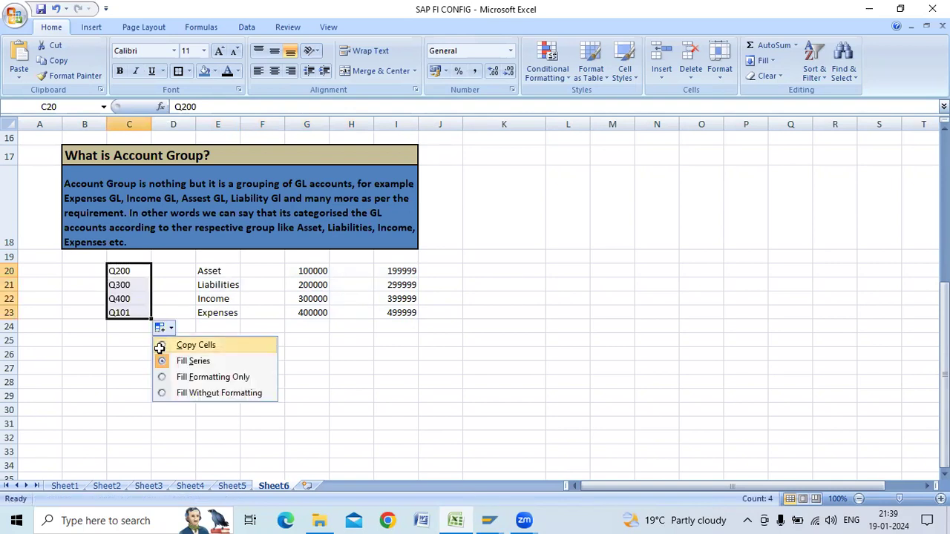
pyautogui.click(161, 343)
# Enter ASST in D20 as the account group code for Asset.
pyautogui.click(176, 271)
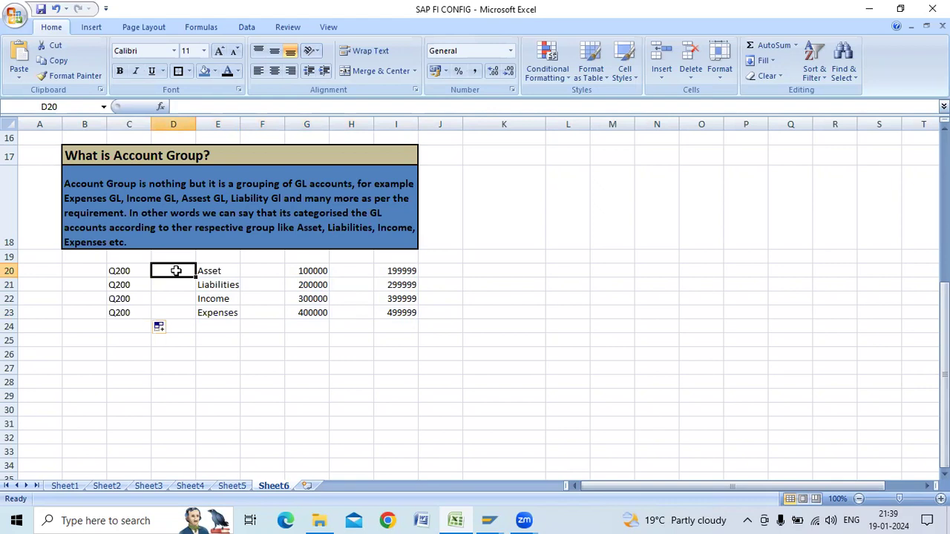
pyautogui.write('as')
pyautogui.press('BackSpace')
pyautogui.write('sst')
pyautogui.press('BackSpace')
pyautogui.press('BackSpace')
pyautogui.press('BackSpace')
pyautogui.press('BackSpace')
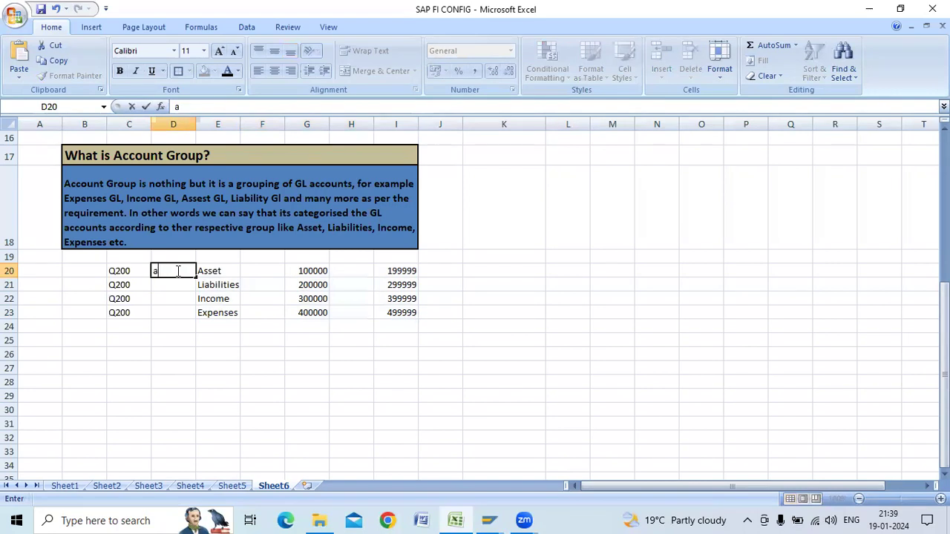
pyautogui.write('ASST')
# Enter the account group codes LIBTS in D21 for Liabilities and INCOM in D22 for Income.
pyautogui.click(174, 286)
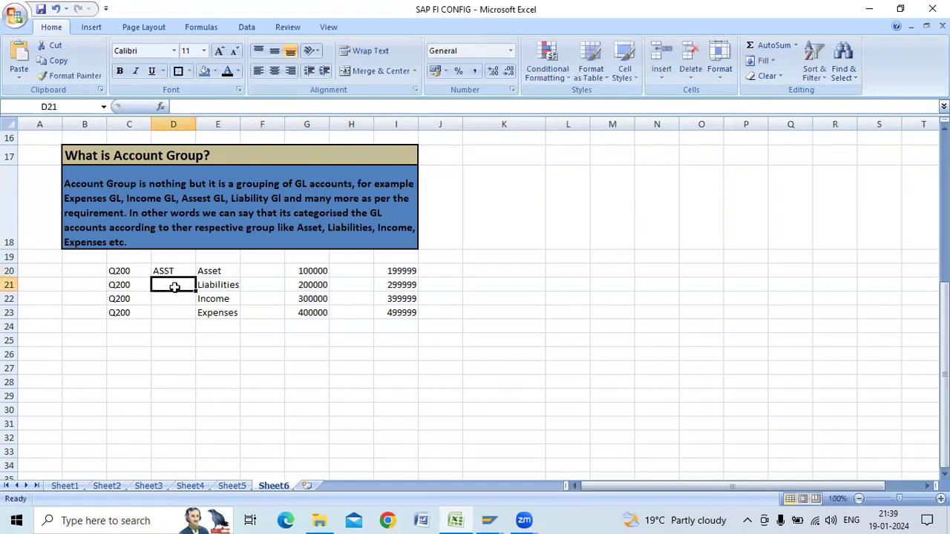
pyautogui.write('LIBT')
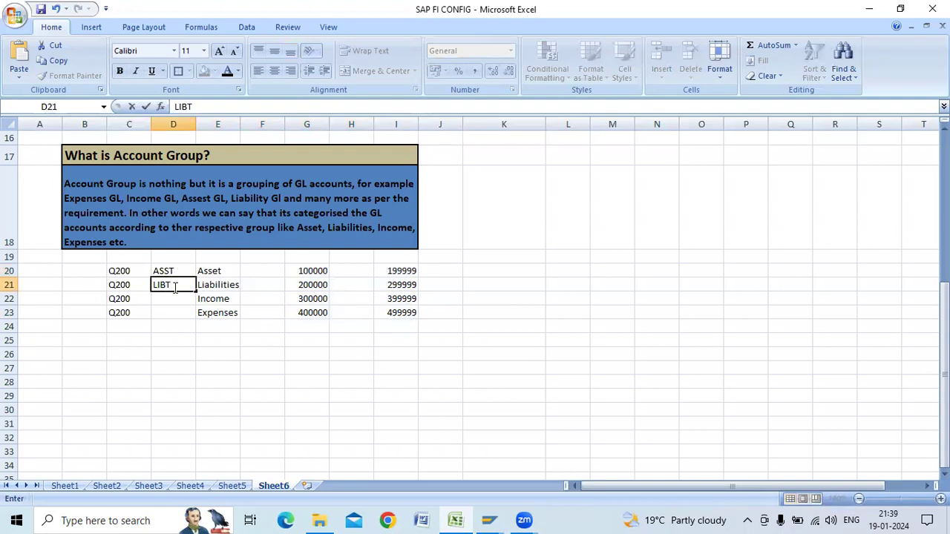
pyautogui.write('S')
pyautogui.click(175, 298)
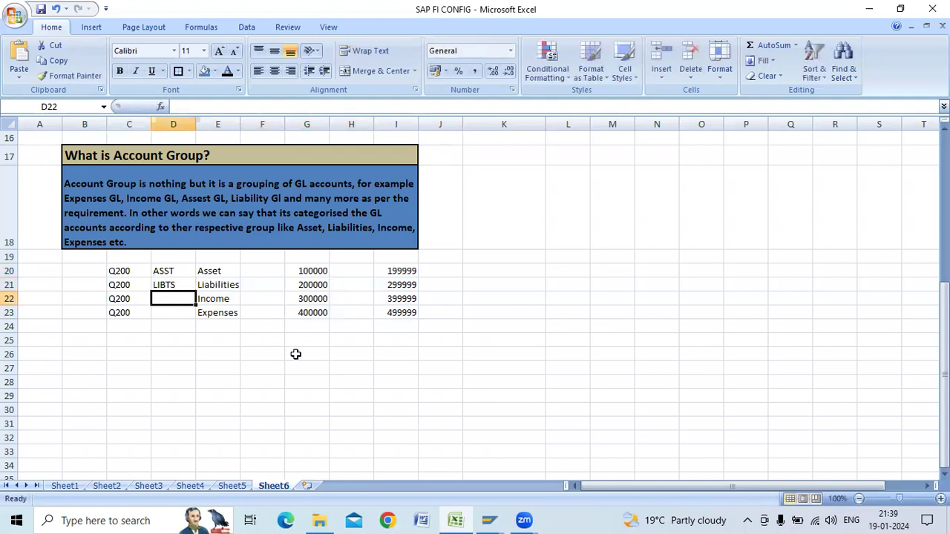
pyautogui.write('INCOM')
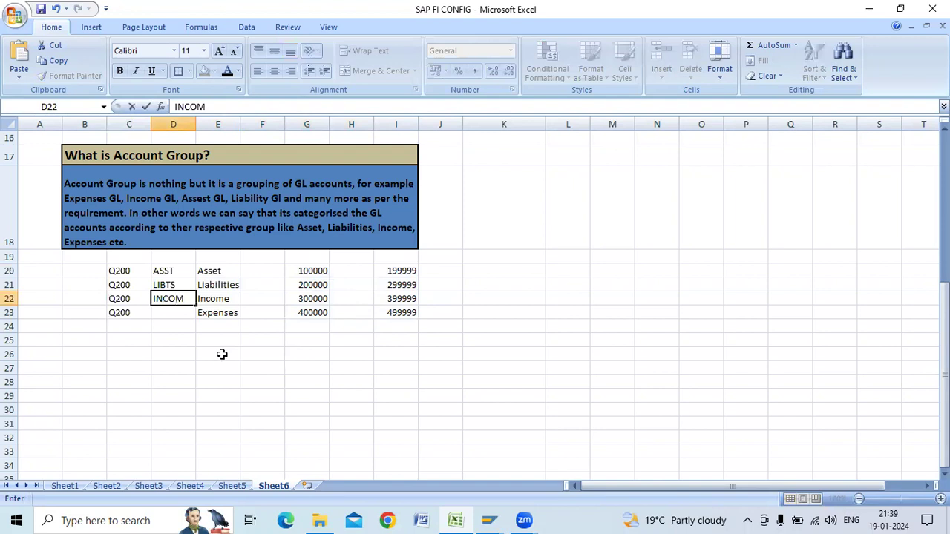
# Enter EXPN in D23 as the account group code for Expenses.
pyautogui.click(168, 313)
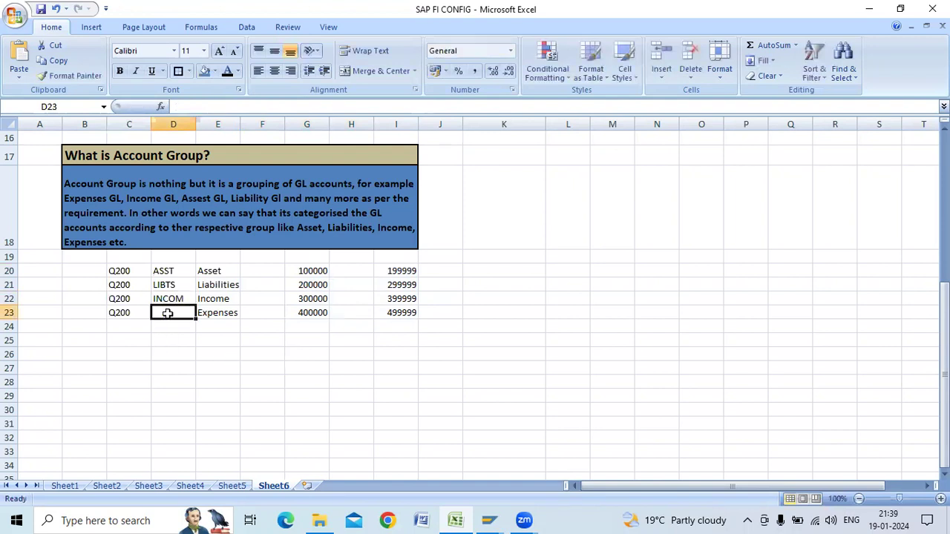
pyautogui.write('EX')
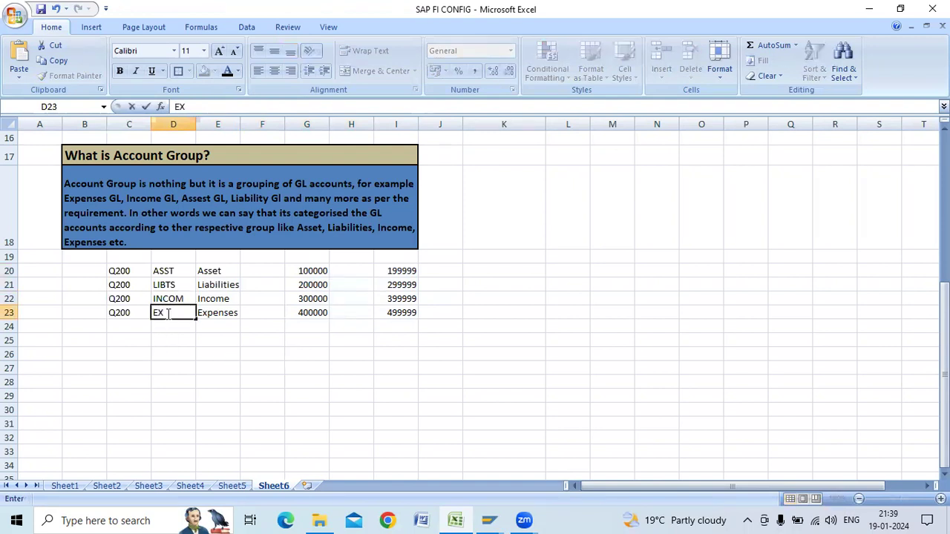
pyautogui.write('PN')
pyautogui.click(295, 383)
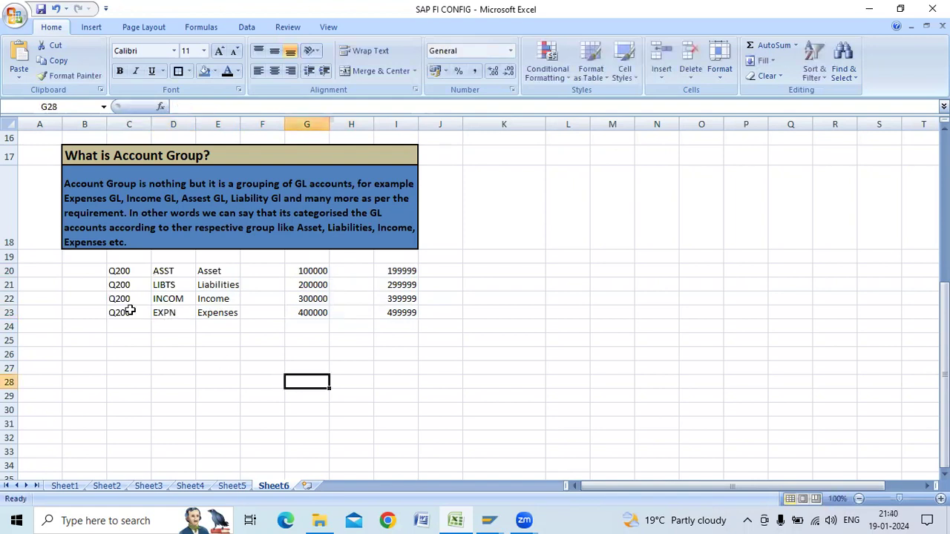
# Copy the account group table C20:I23, switch to SAP and paste it into the new G/L account group entries.
pyautogui.moveTo(109, 270); pyautogui.dragTo(401, 315)
pyautogui.hotkey('ctrl', 'c')
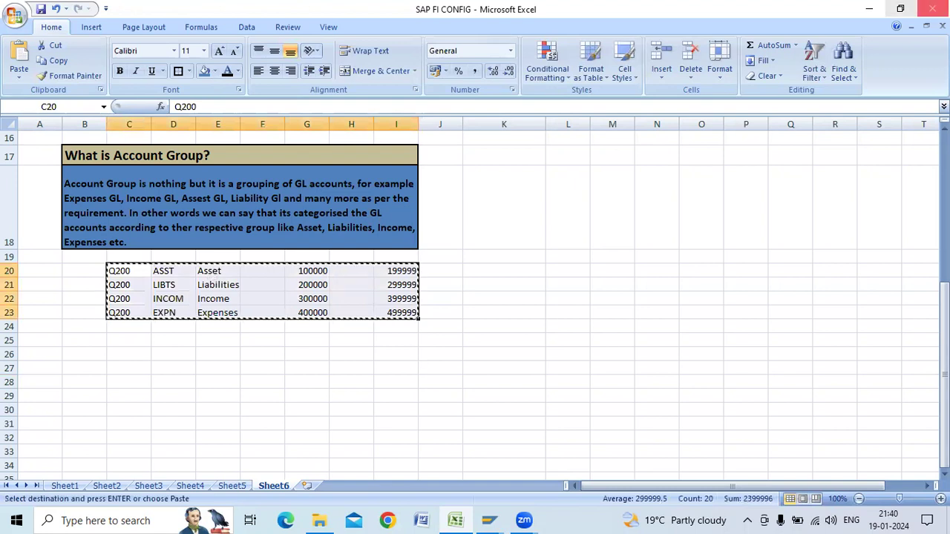
pyautogui.click(876, 13)
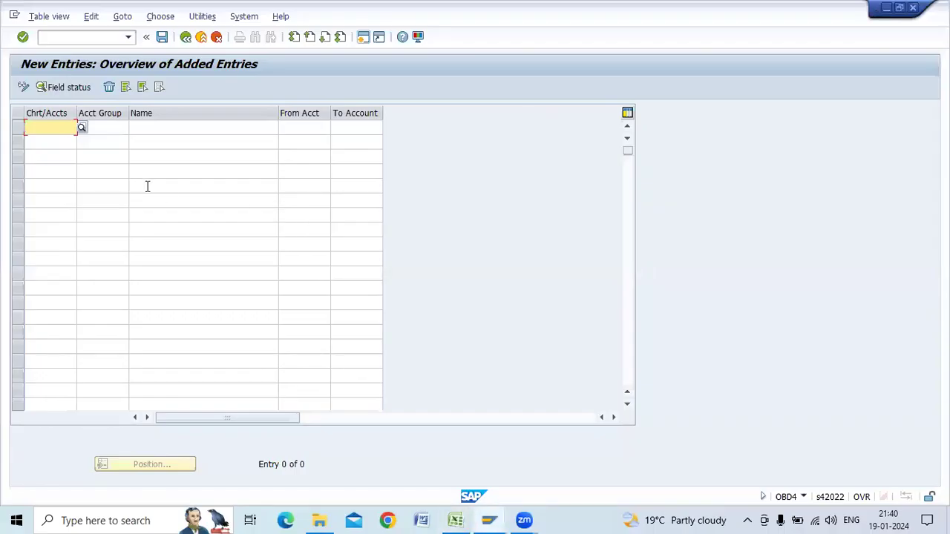
pyautogui.hotkey('ctrl', 'v')
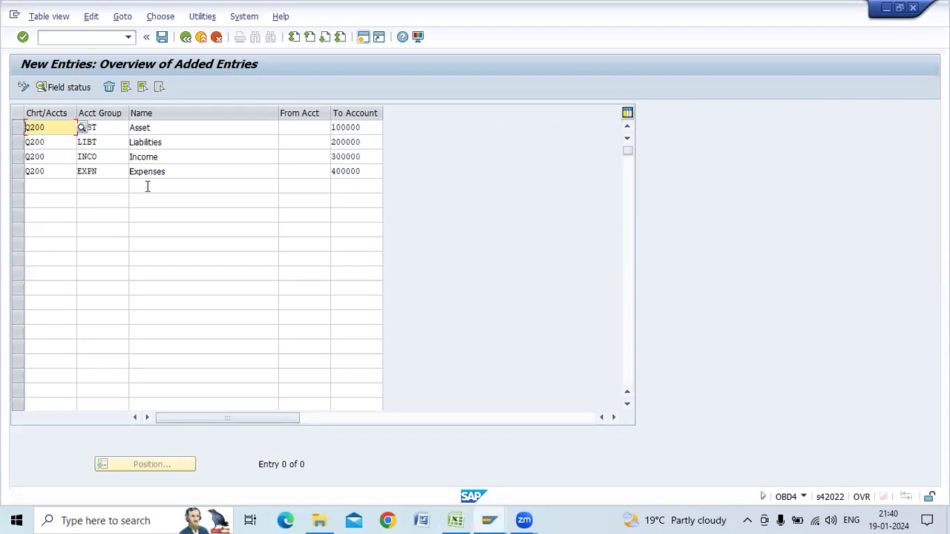
pyautogui.click(84, 226)
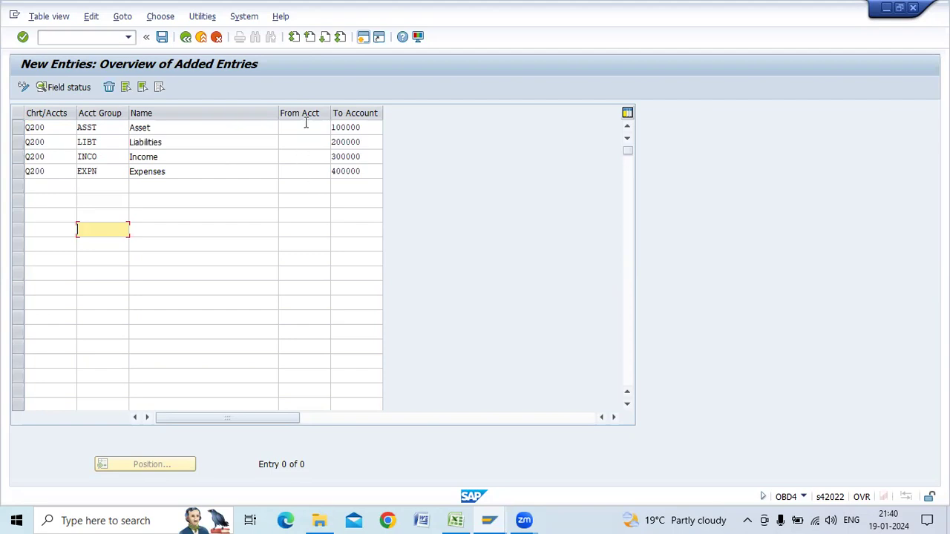
# Clear the To Account values from all four Q200 account group entries.
pyautogui.click(349, 127)
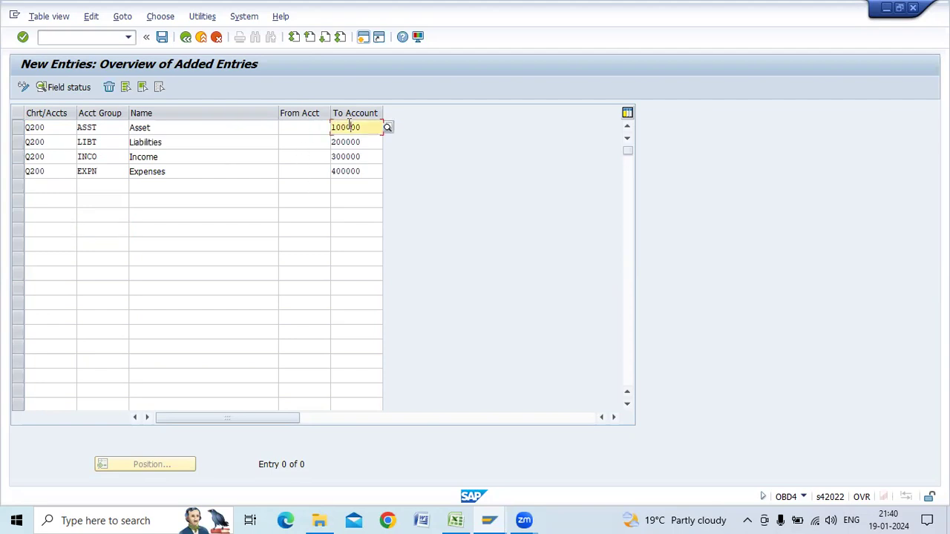
pyautogui.click(365, 126)
pyautogui.press('BackSpace')
pyautogui.click(366, 127)
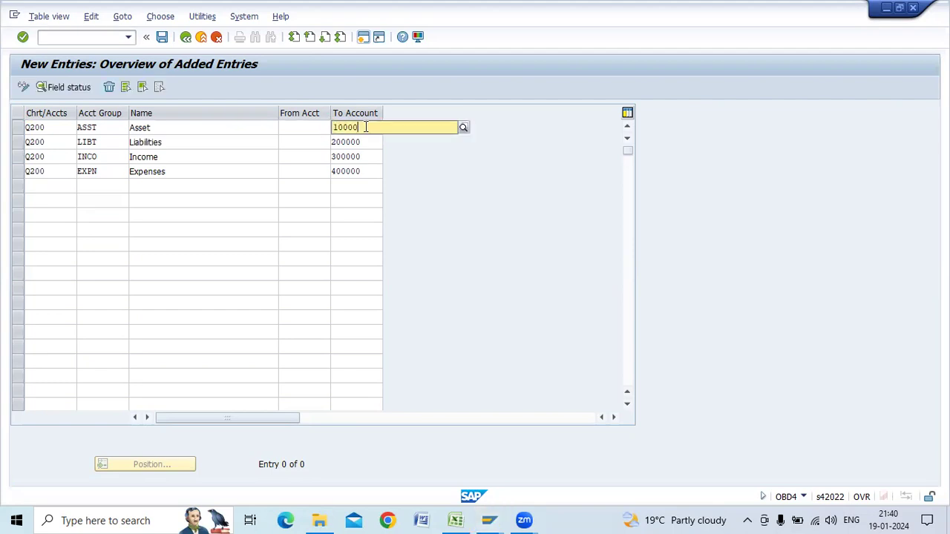
pyautogui.click(367, 171)
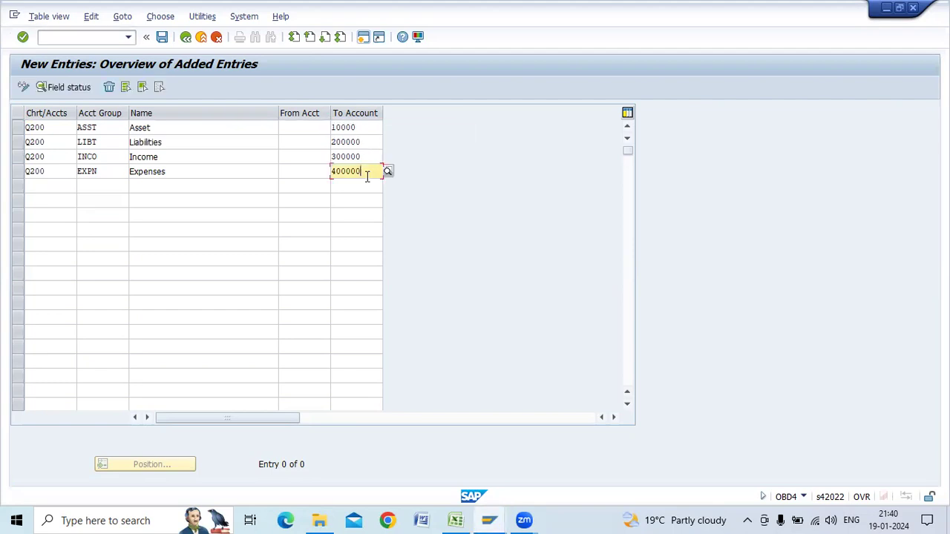
pyautogui.click(368, 140)
pyautogui.moveTo(357, 127); pyautogui.dragTo(330, 169)
pyautogui.press('BackSpace')
pyautogui.press('BackSpace')
pyautogui.press('BackSpace')
pyautogui.press('BackSpace')
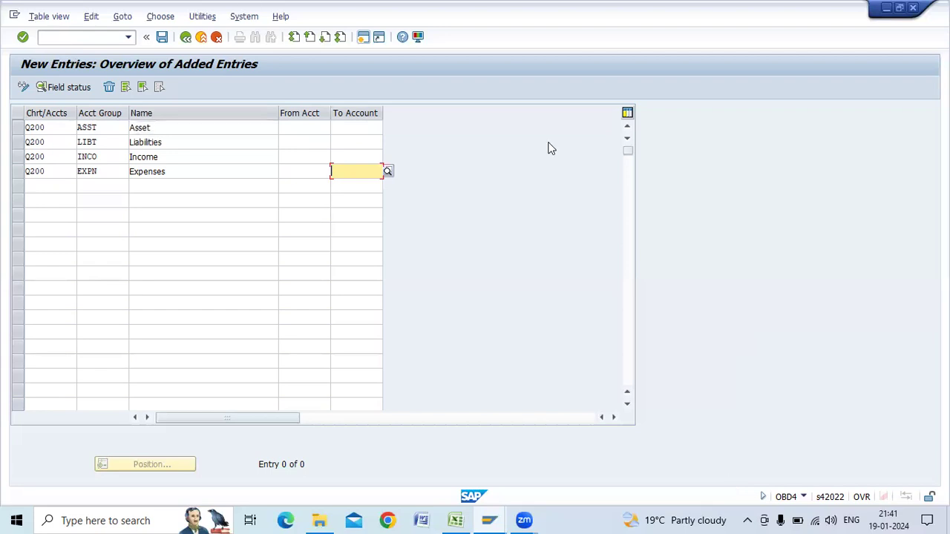
# Switch to the Excel account group table and copy the upper account limits from I20:I23 into H20:H23.
pyautogui.click(455, 520)
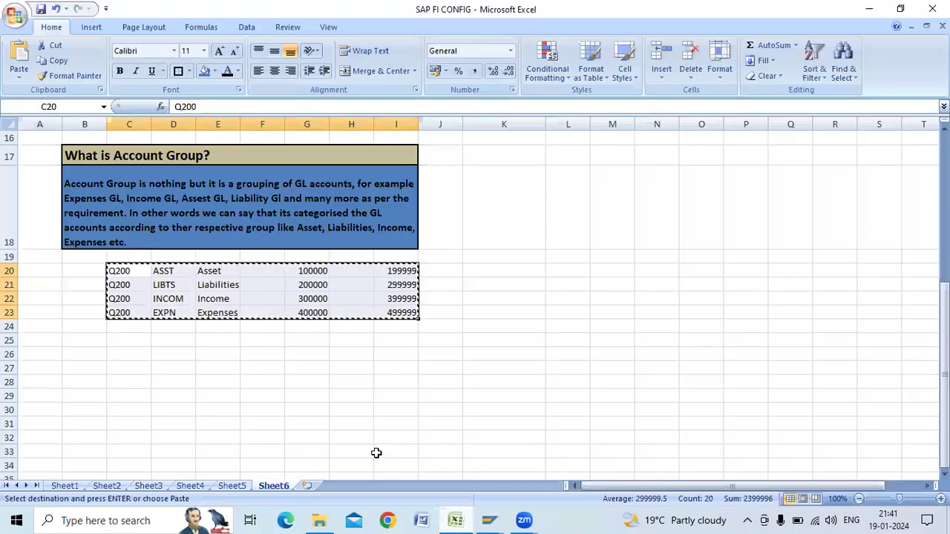
pyautogui.doubleClick(500, 313)
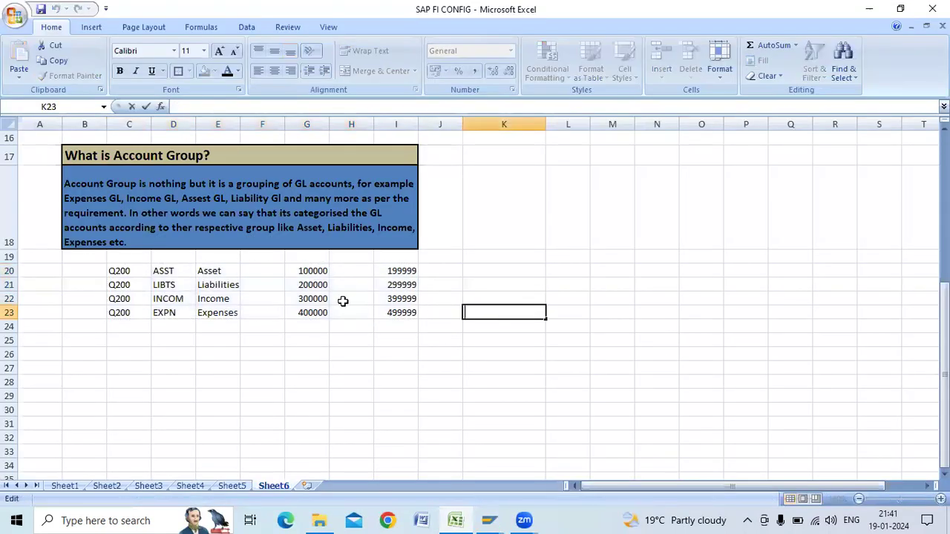
pyautogui.click(312, 271)
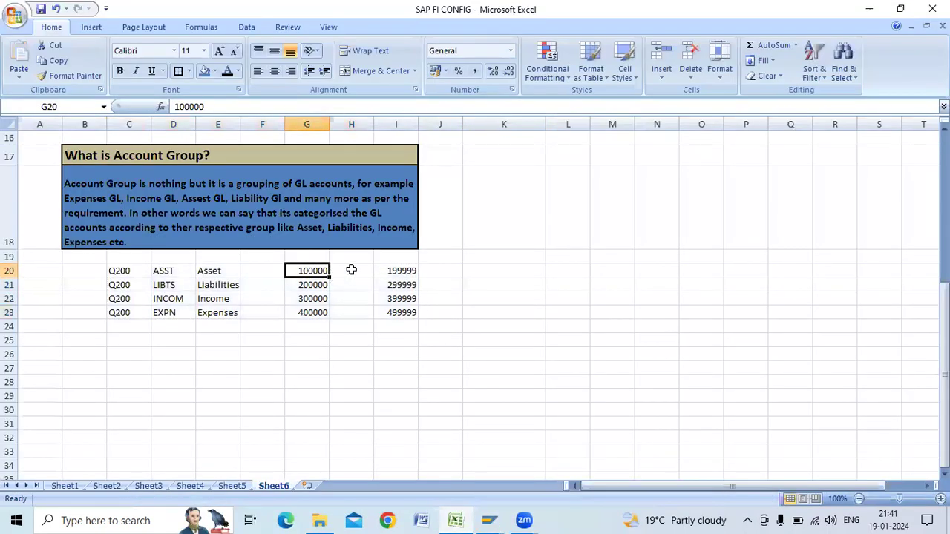
pyautogui.moveTo(392, 270); pyautogui.dragTo(400, 313)
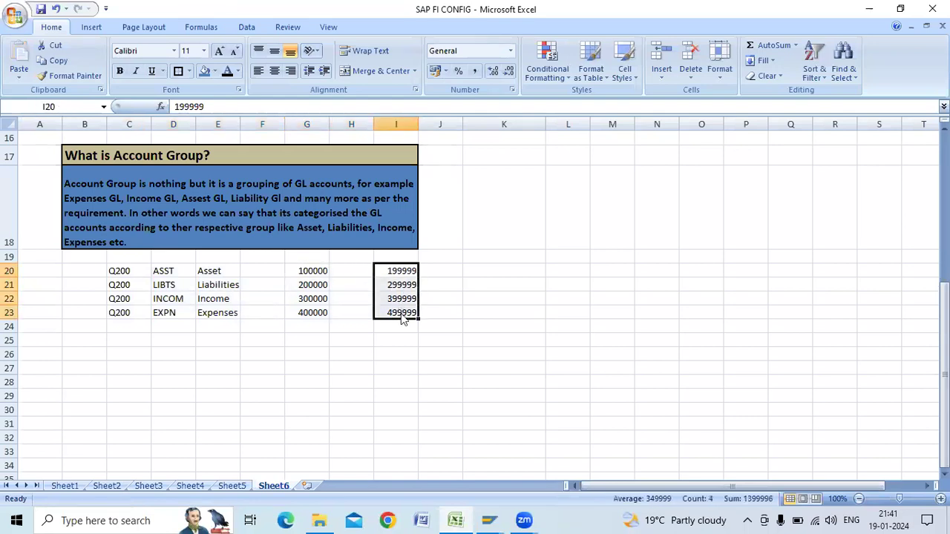
pyautogui.hotkey('ctrl', 'c')
pyautogui.click(344, 272)
pyautogui.hotkey('ctrl', 'v')
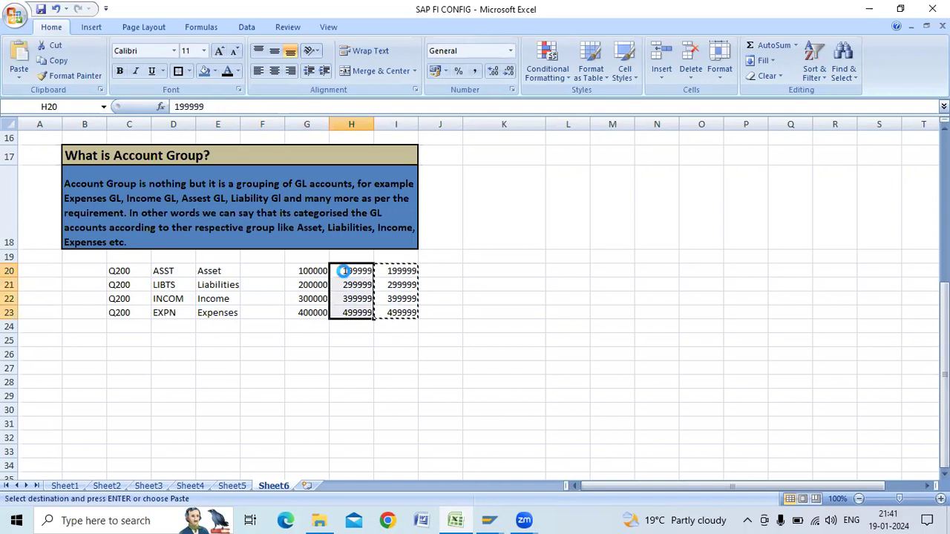
# Copy the number ranges G20:H23 from Excel and paste them into SAP's From Acct and To Account cells, starting at the Asset entry.
pyautogui.click(456, 292)
pyautogui.hotkey('ctrl', 'Up')
pyautogui.scroll(-5, 477, 291)
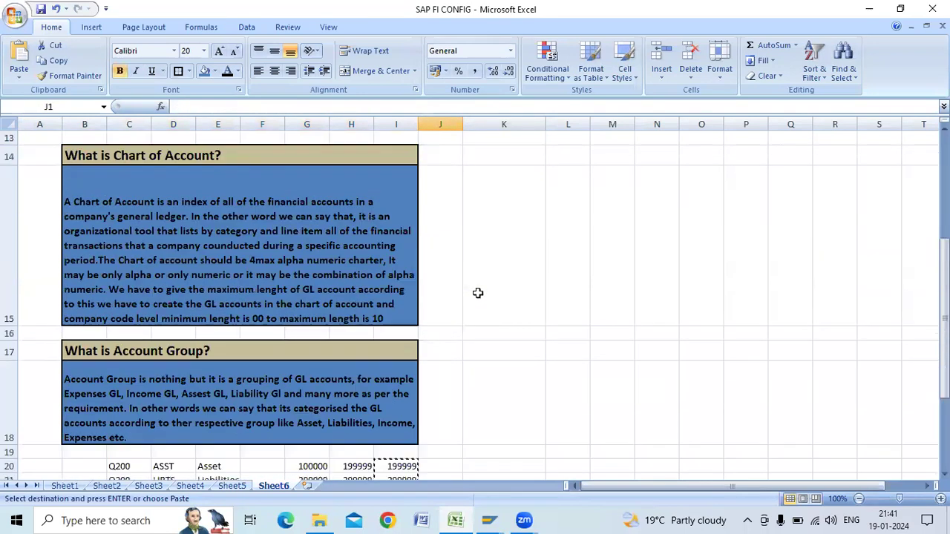
pyautogui.scroll(-1, 477, 292)
pyautogui.moveTo(300, 154); pyautogui.dragTo(345, 187)
pyautogui.hotkey('ctrl', 'c')
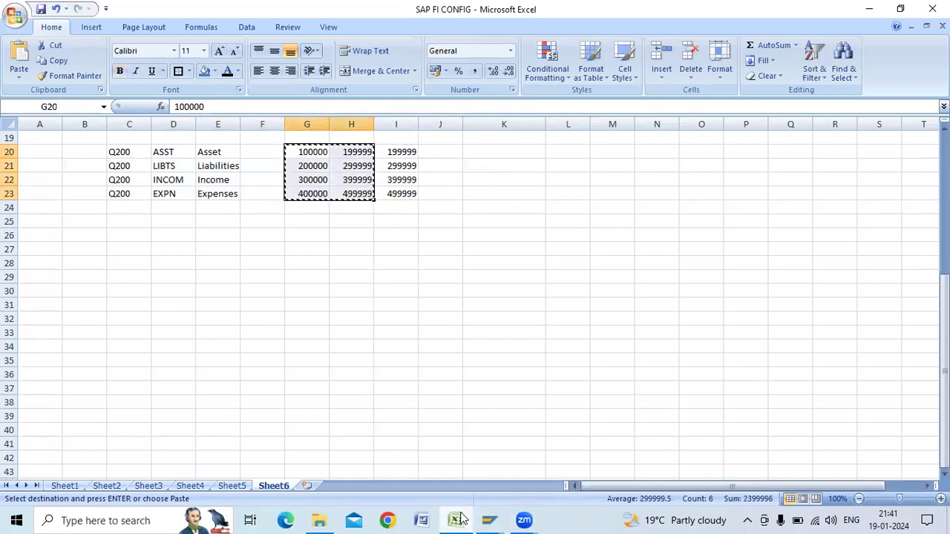
pyautogui.moveTo(488, 519)
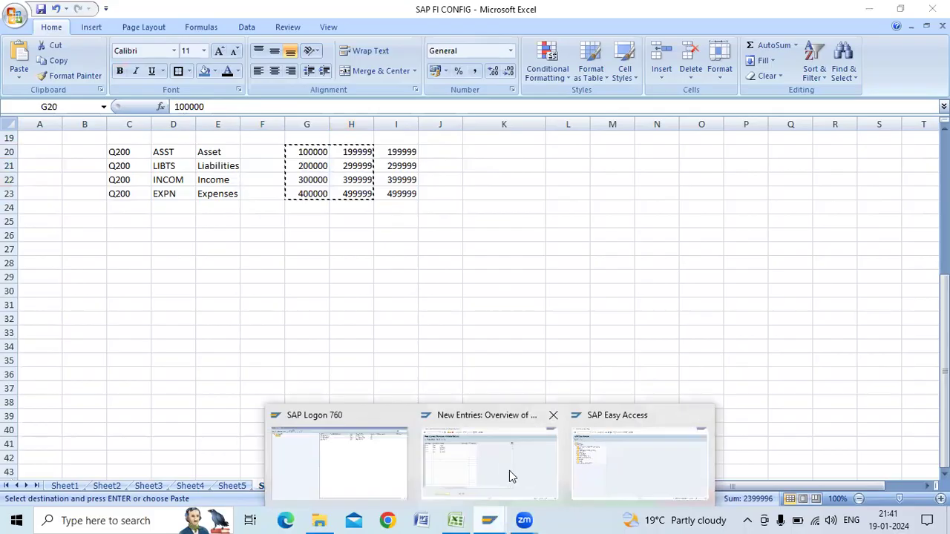
pyautogui.click(509, 471)
pyautogui.click(297, 128)
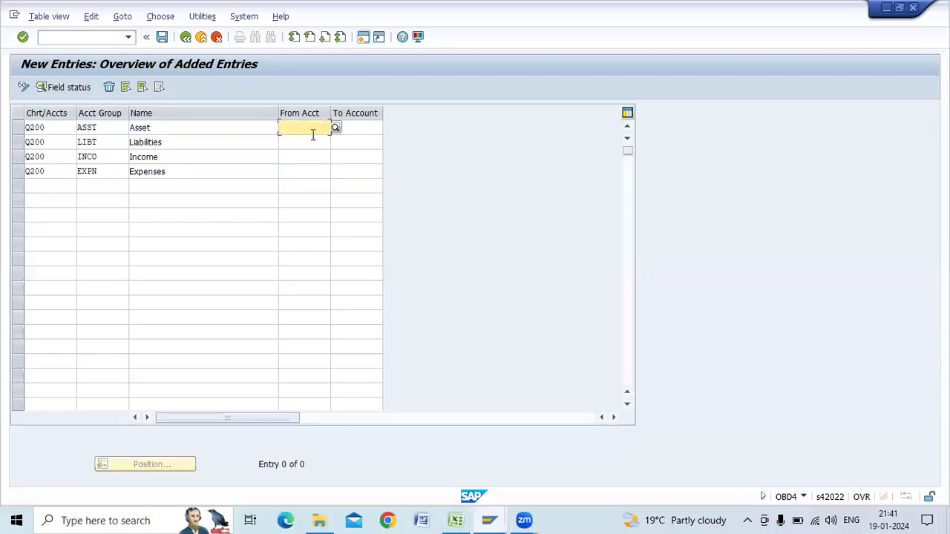
pyautogui.hotkey('ctrl', 'v')
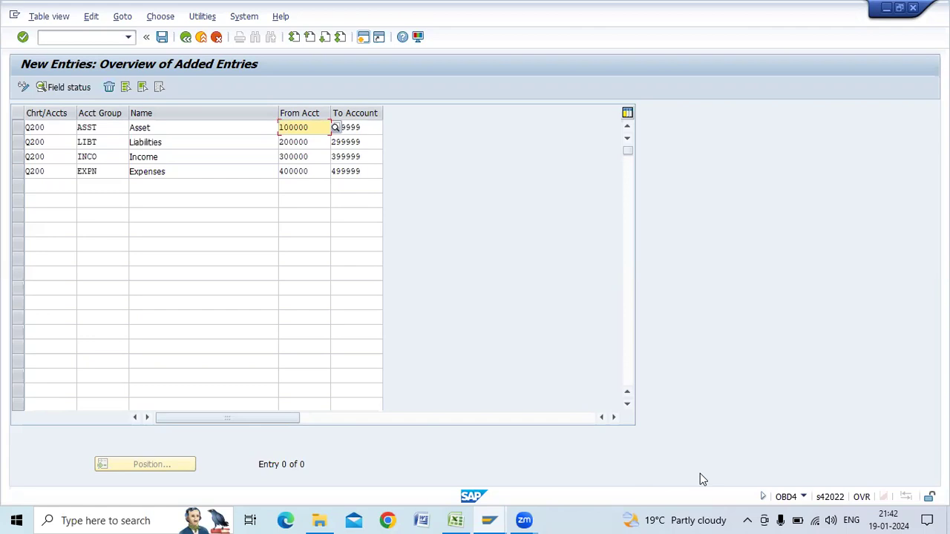
pyautogui.press('Return')
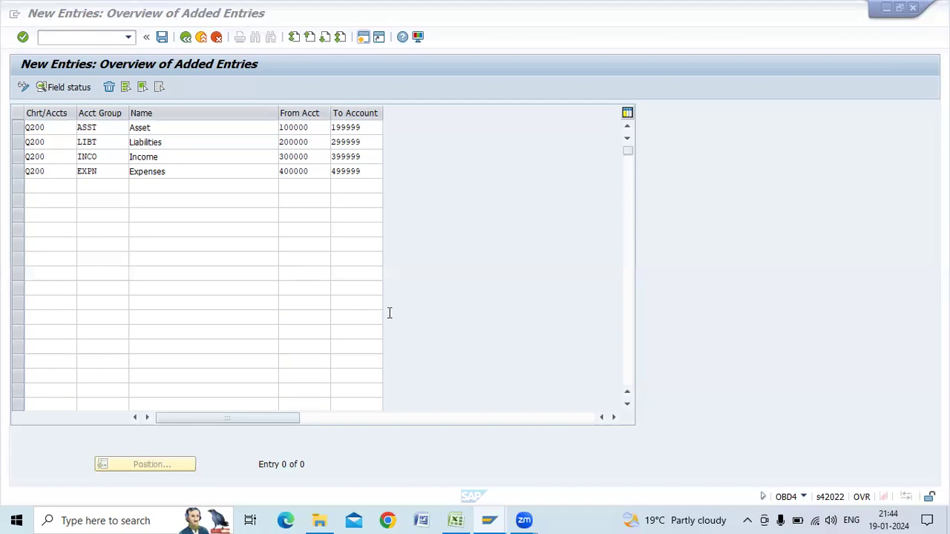
# Review the Chart of Account and Account Group notes in Excel and return to the SAP new entries overview.
pyautogui.click(456, 520)
pyautogui.doubleClick(491, 190)
pyautogui.scroll(2, 346, 217)
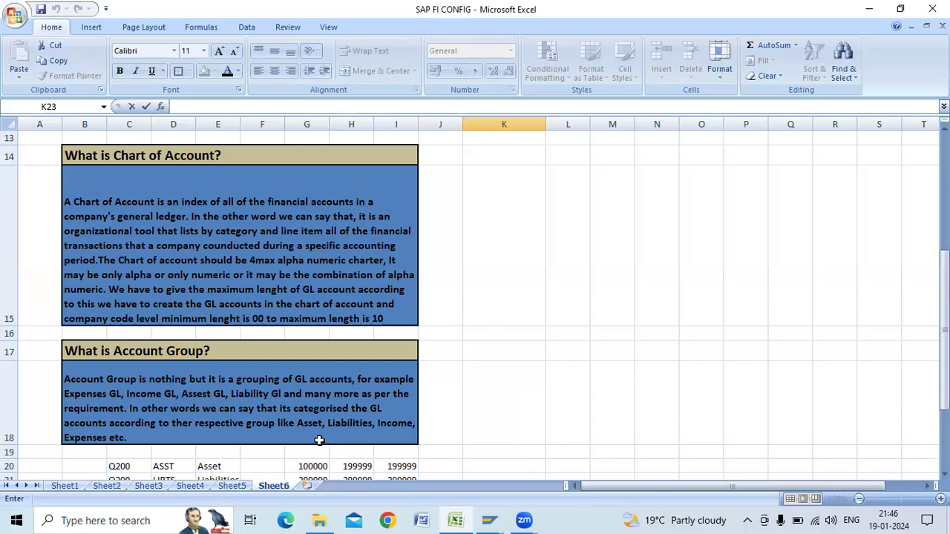
pyautogui.hotkey('alt', 'Tab')
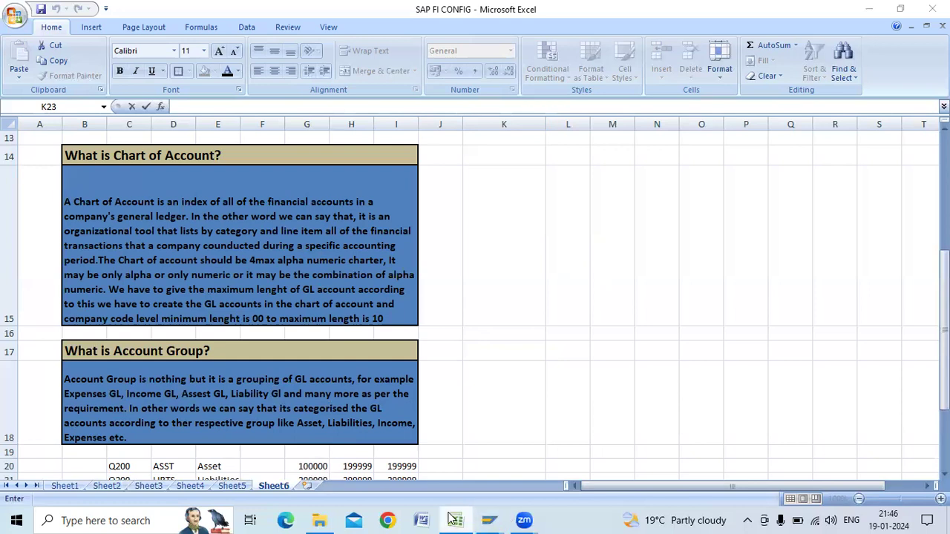
pyautogui.moveTo(490, 518)
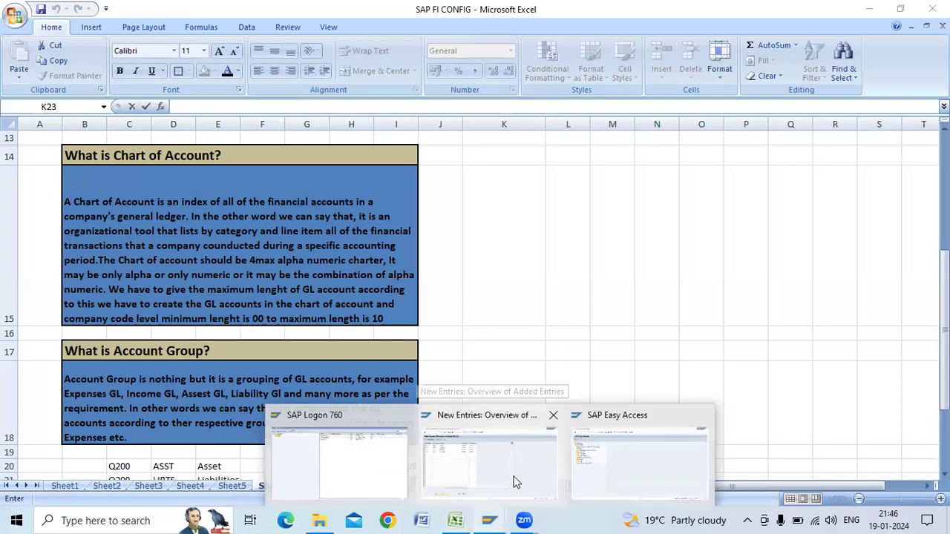
pyautogui.click(516, 482)
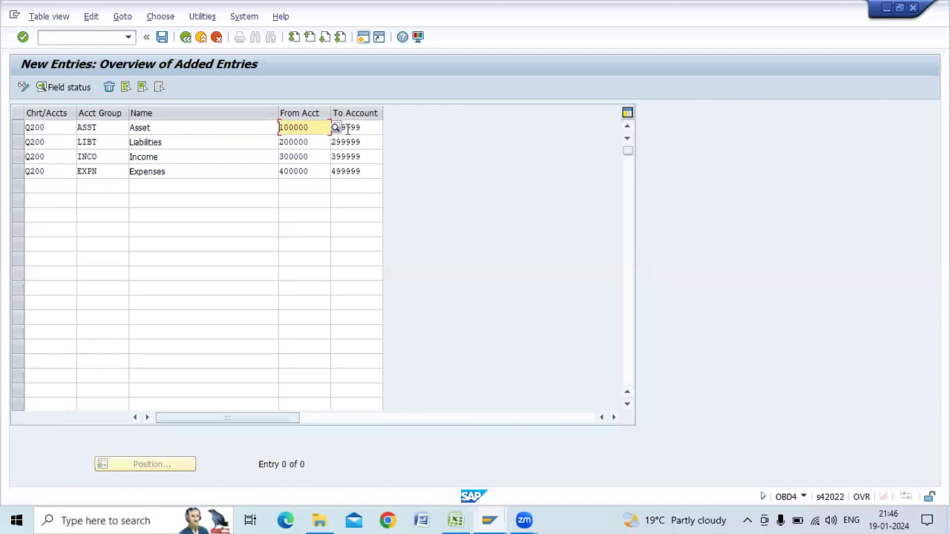
# Save the four Q200 account group entries under customizing request WALK908040.
pyautogui.click(365, 171)
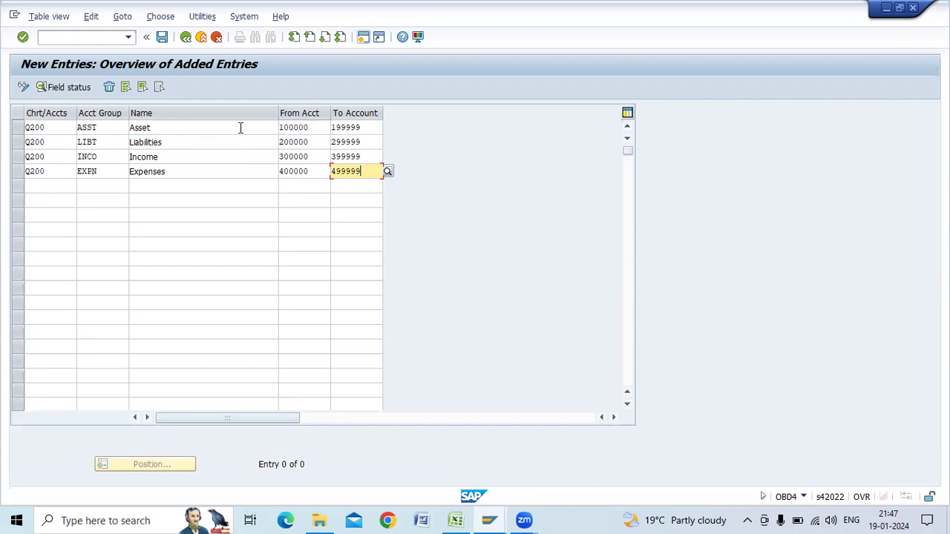
pyautogui.click(162, 37)
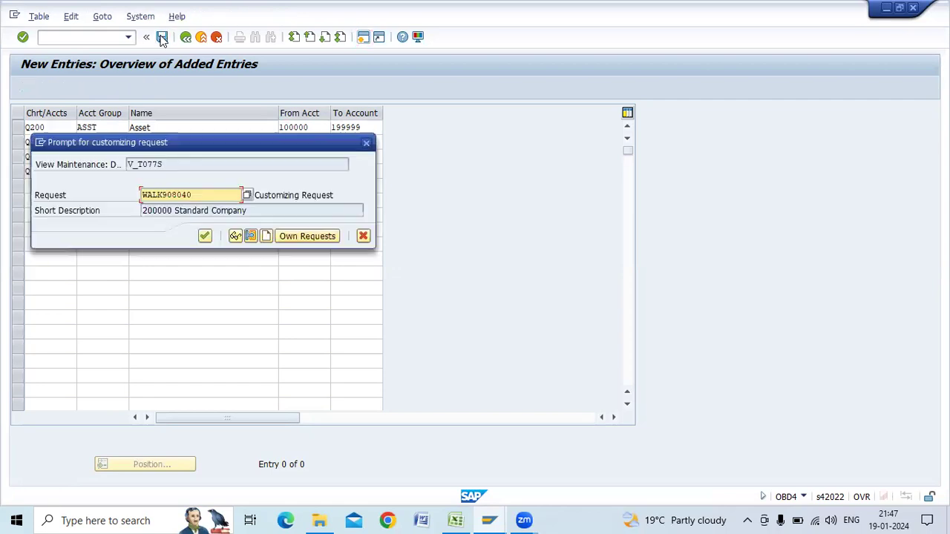
pyautogui.click(205, 236)
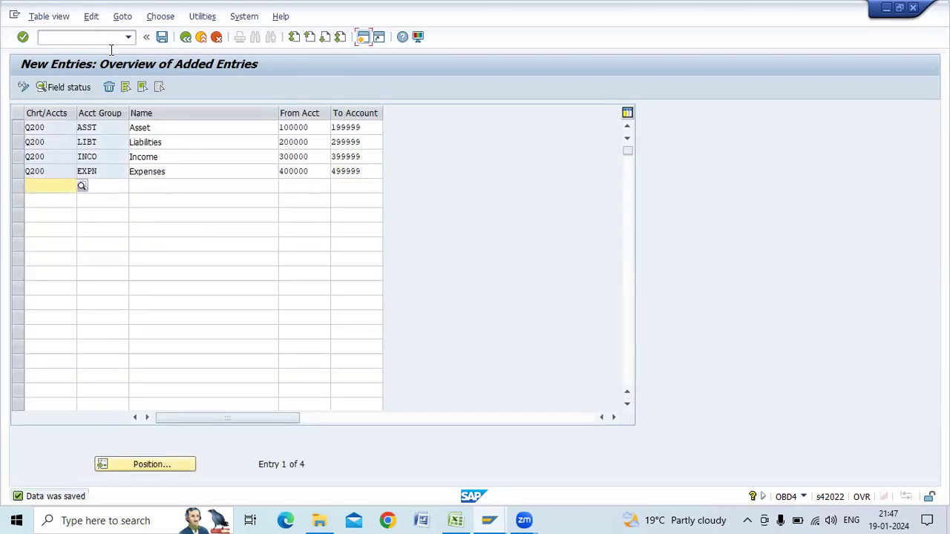
# Return to the G/L Account Groups overview and position the list at chart of accounts Q200.
pyautogui.click(186, 39)
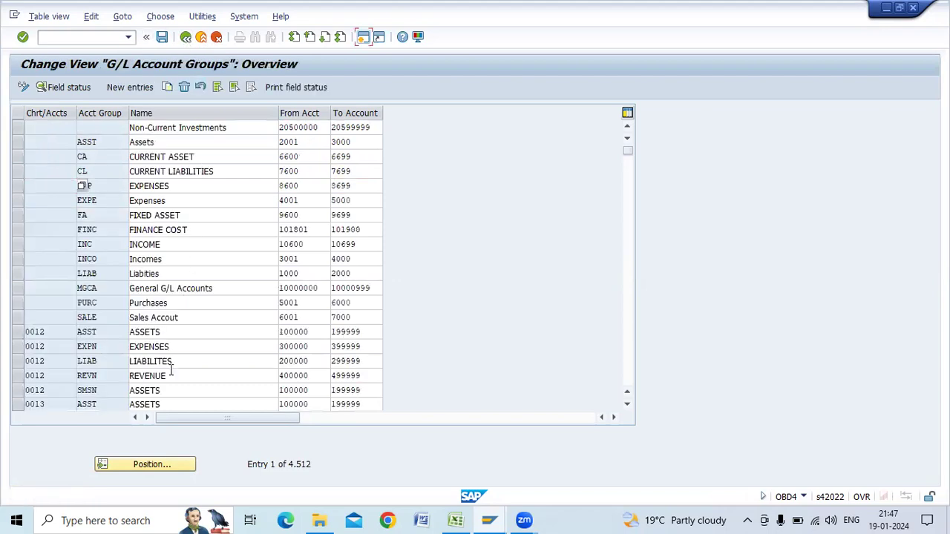
pyautogui.click(143, 465)
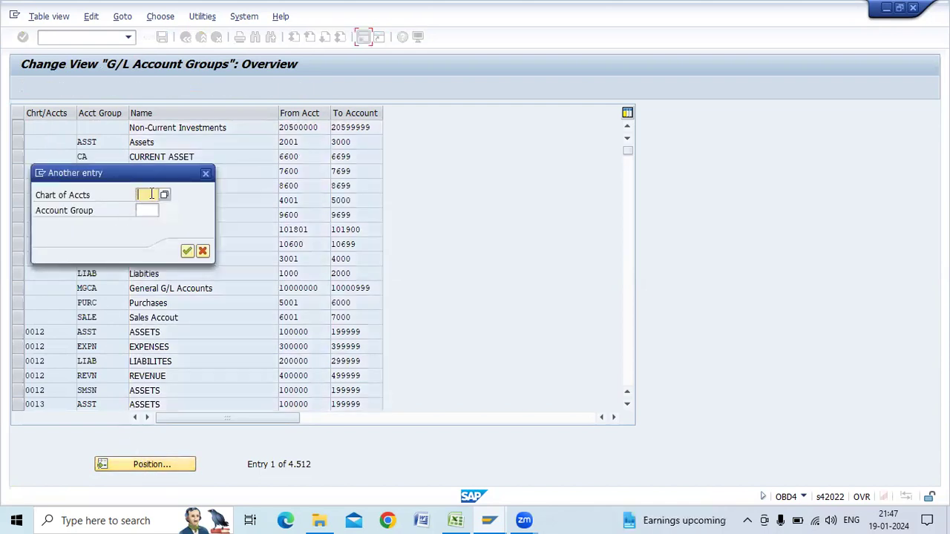
pyautogui.write('q200')
pyautogui.click(187, 251)
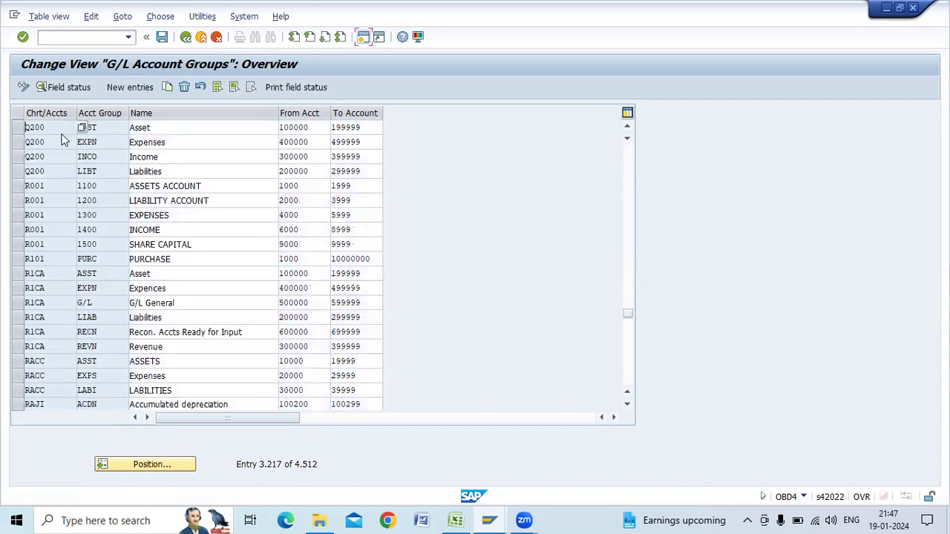
# Highlight the four Q200 account group rows to check them, clear the selection and return to the Display IMG structure.
pyautogui.moveTo(18, 127); pyautogui.dragTo(18, 171)
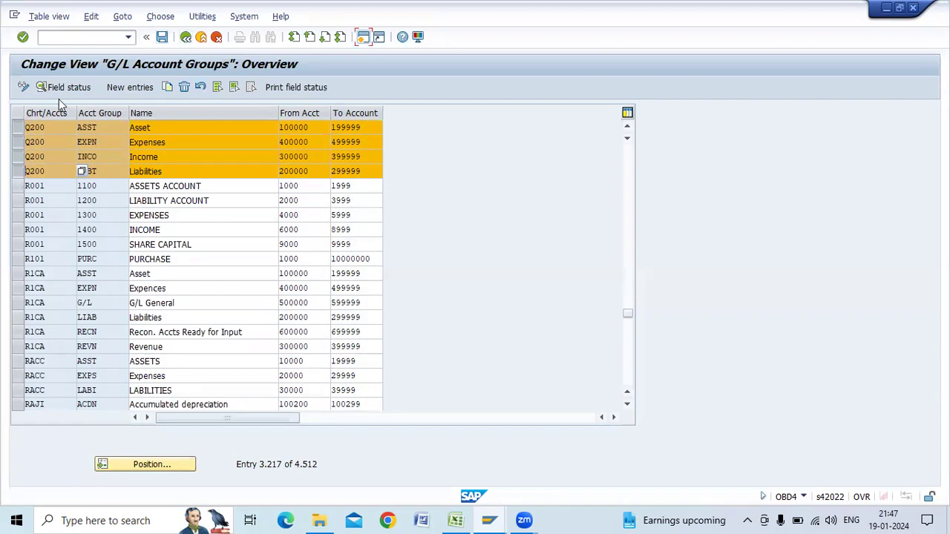
pyautogui.click(17, 142)
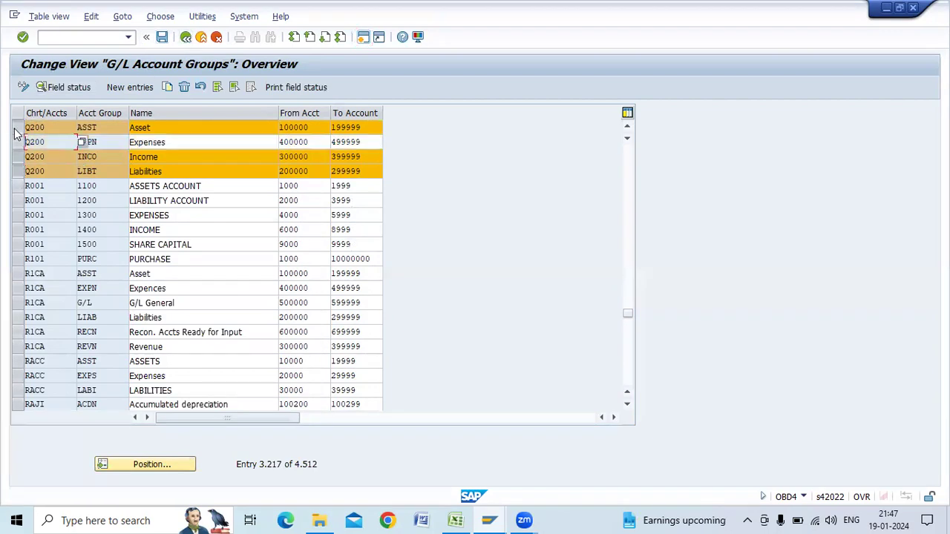
pyautogui.click(17, 127)
pyautogui.click(17, 157)
pyautogui.click(17, 171)
pyautogui.click(187, 37)
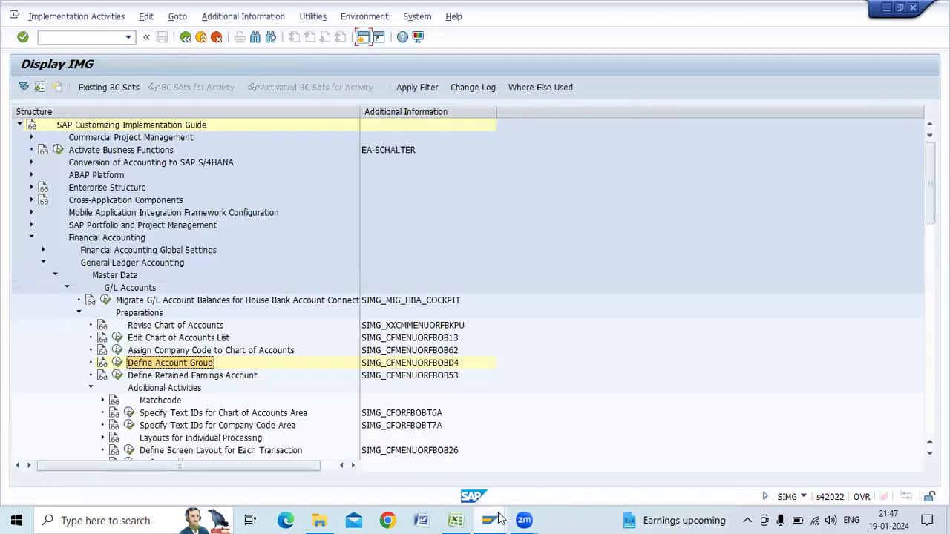
# Switch to Excel and read through the Field status Variant, Chart of Account and Account Group explanations.
pyautogui.click(455, 521)
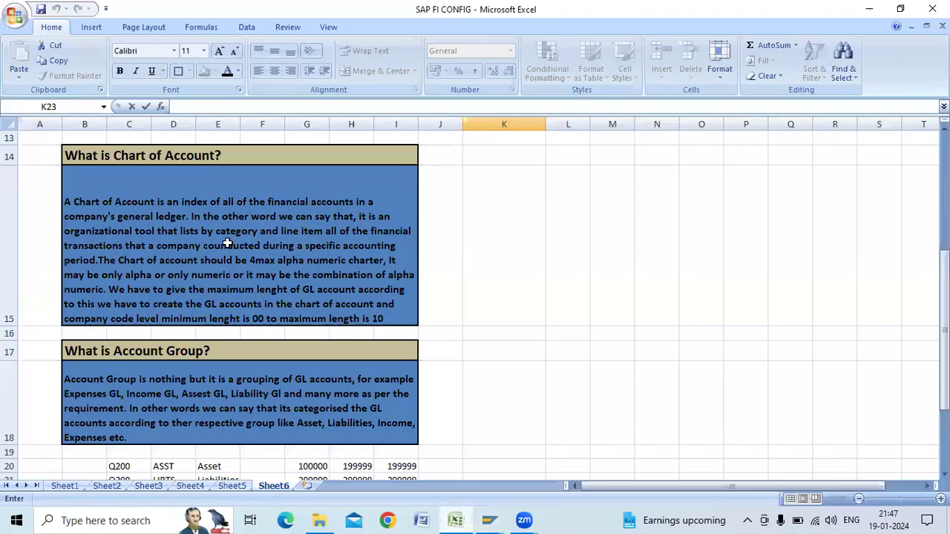
pyautogui.scroll(1, 270, 246)
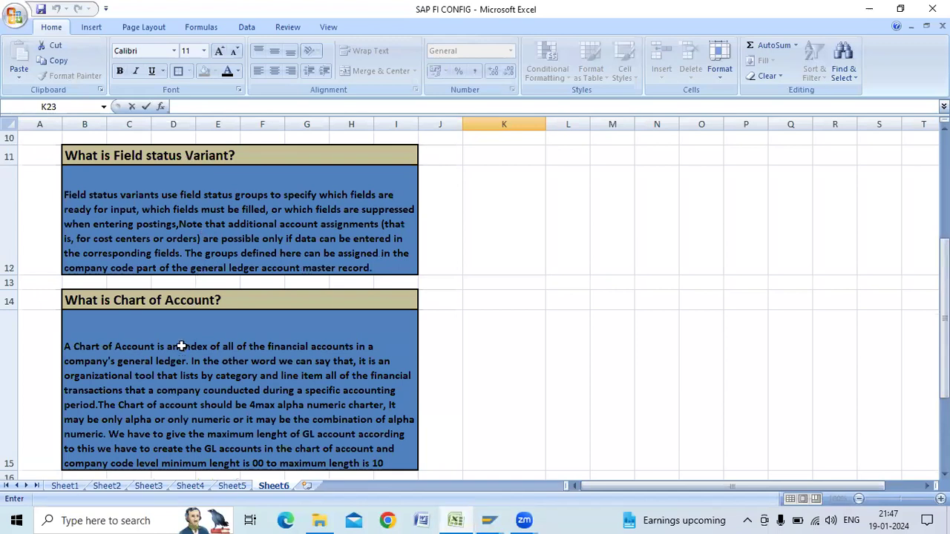
pyautogui.scroll(-1, 181, 349)
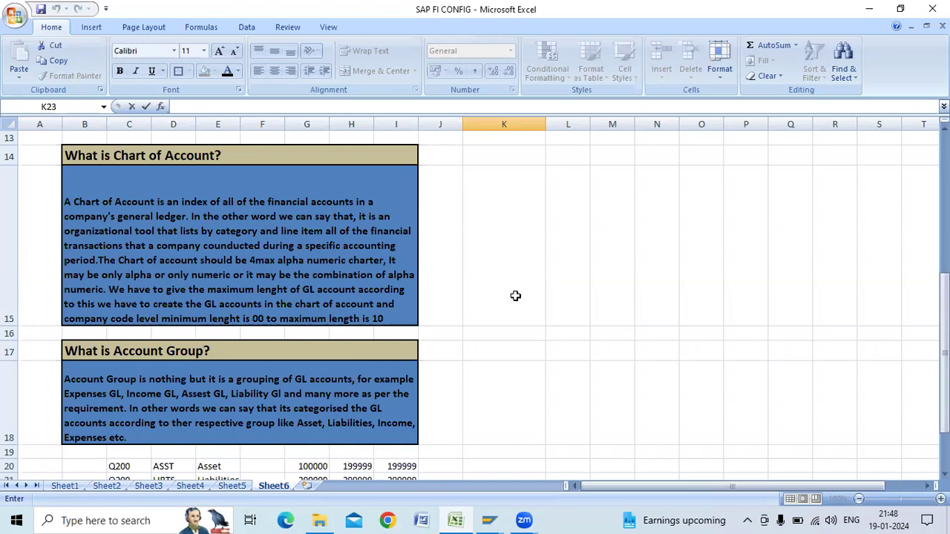
pyautogui.scroll(1, 516, 296)
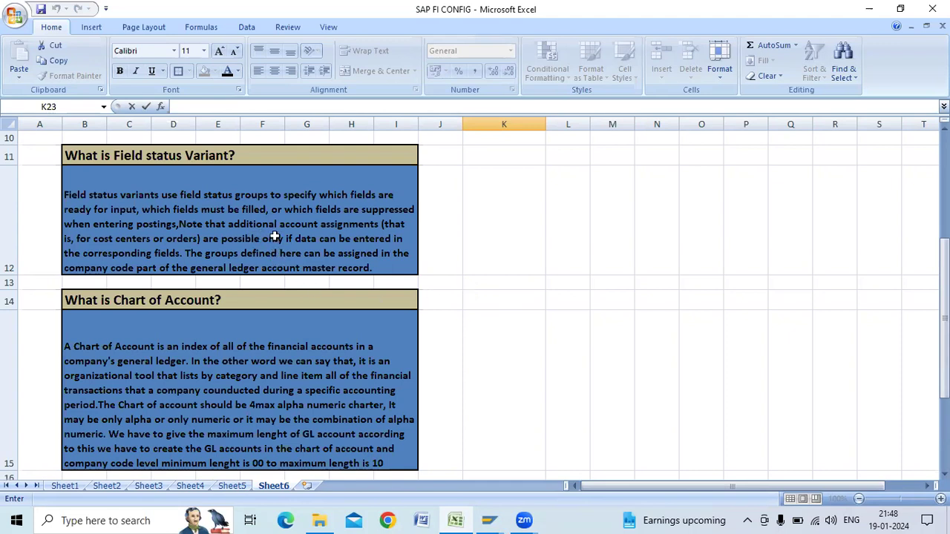
pyautogui.scroll(-1, 288, 282)
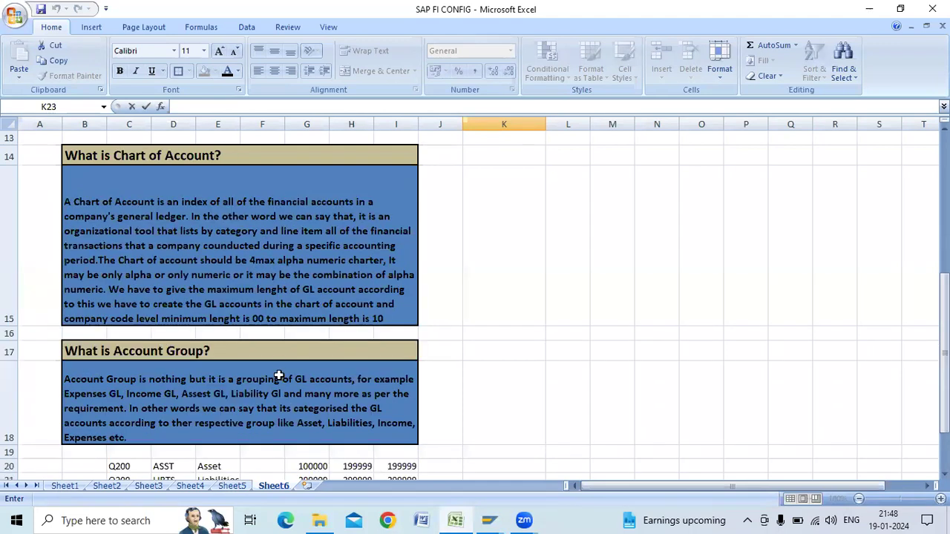